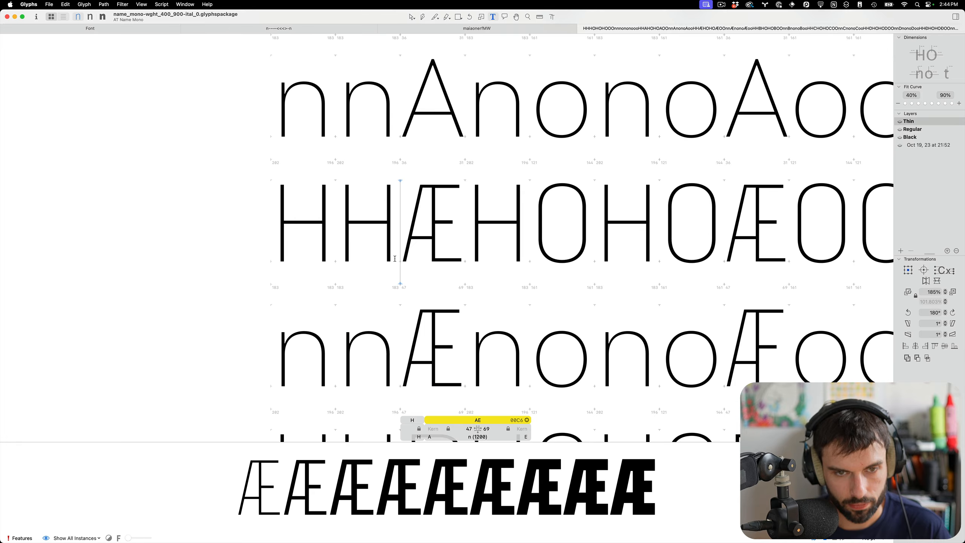
Step: Hide the metrics display in the edit view
{"action": "scroll", "coordinate": [262, 134], "scroll_direction": "right", "scroll_amount": 2}
{"action": "left_click", "coordinate": [141, 4]}
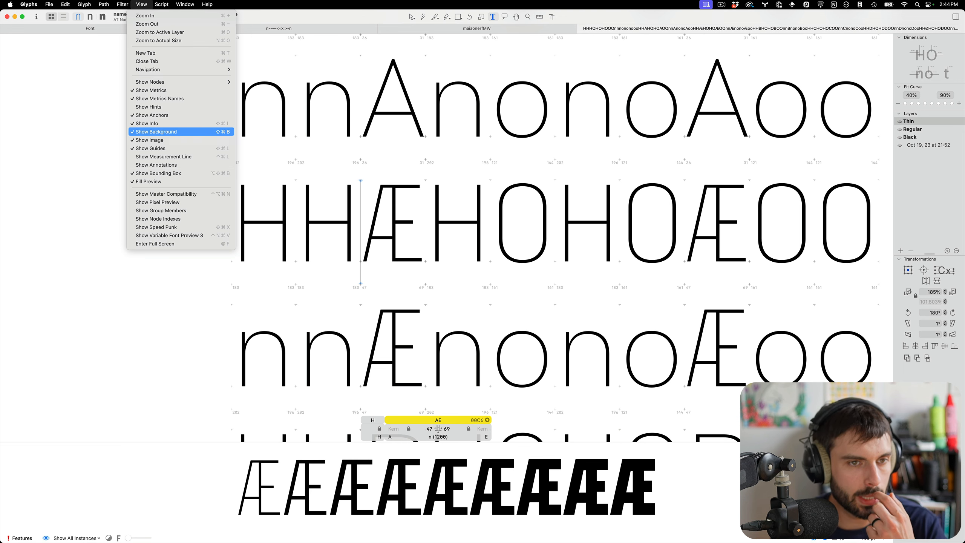
{"action": "left_click", "coordinate": [186, 92]}
{"action": "scroll", "coordinate": [311, 171], "scroll_direction": "down", "scroll_amount": 1}
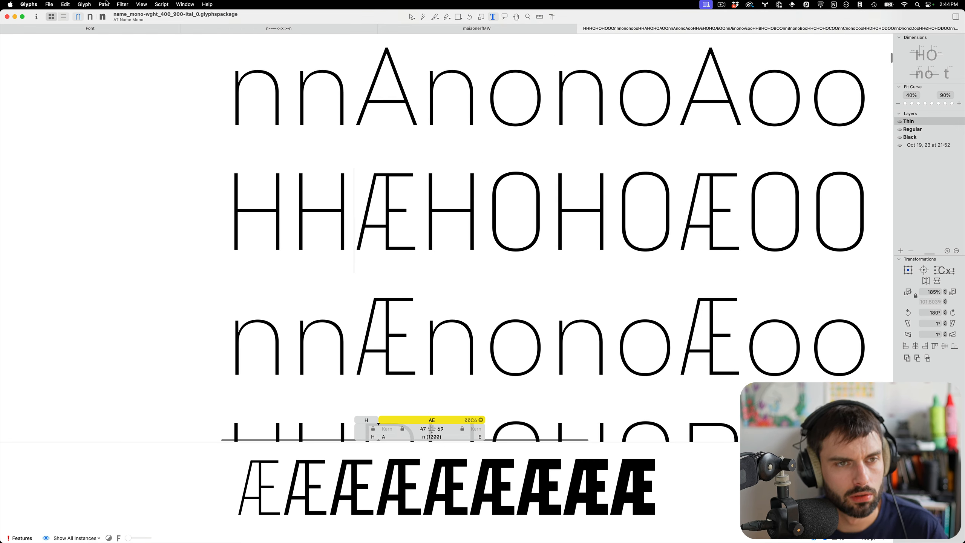
Step: Assign the keyboard shortcut ⇧⌘M to the Show Metrics command in the application settings
{"action": "key", "text": "super+comma"}
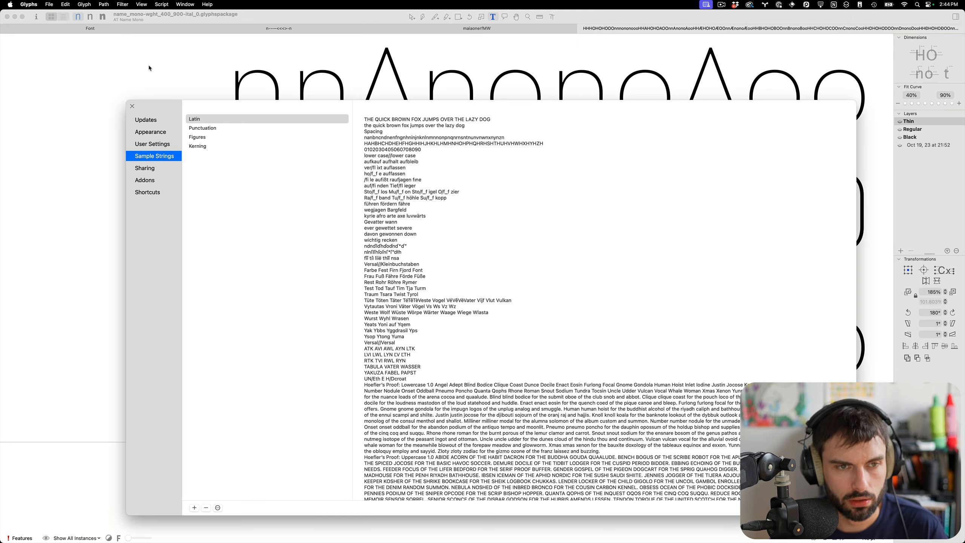
{"action": "left_click", "coordinate": [148, 144]}
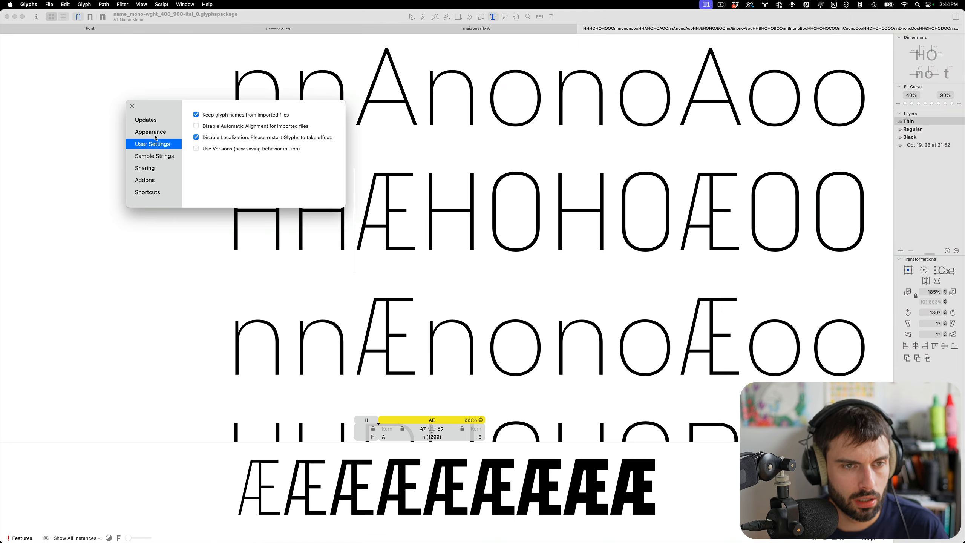
{"action": "left_click", "coordinate": [155, 134]}
{"action": "left_click", "coordinate": [146, 120]}
{"action": "left_click", "coordinate": [148, 192]}
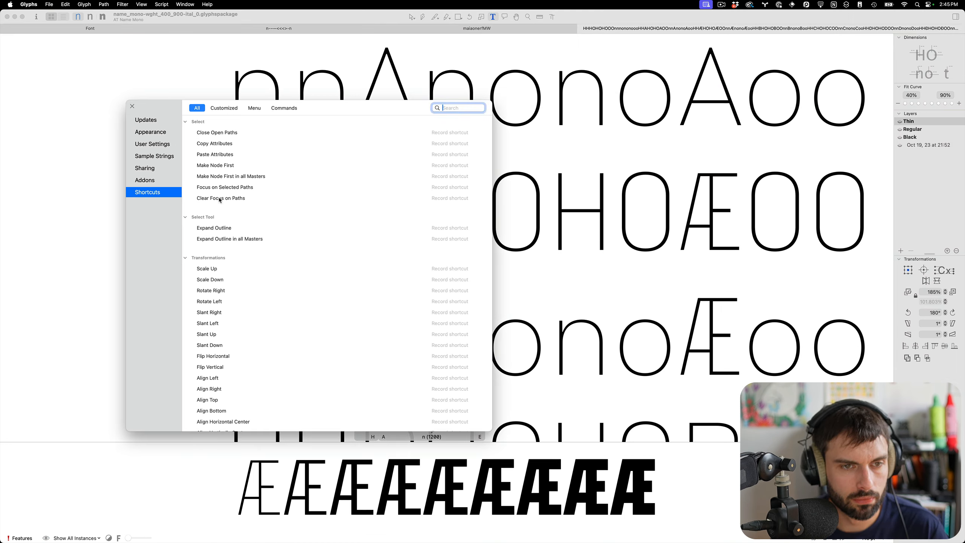
{"action": "type", "text": "metrics"}
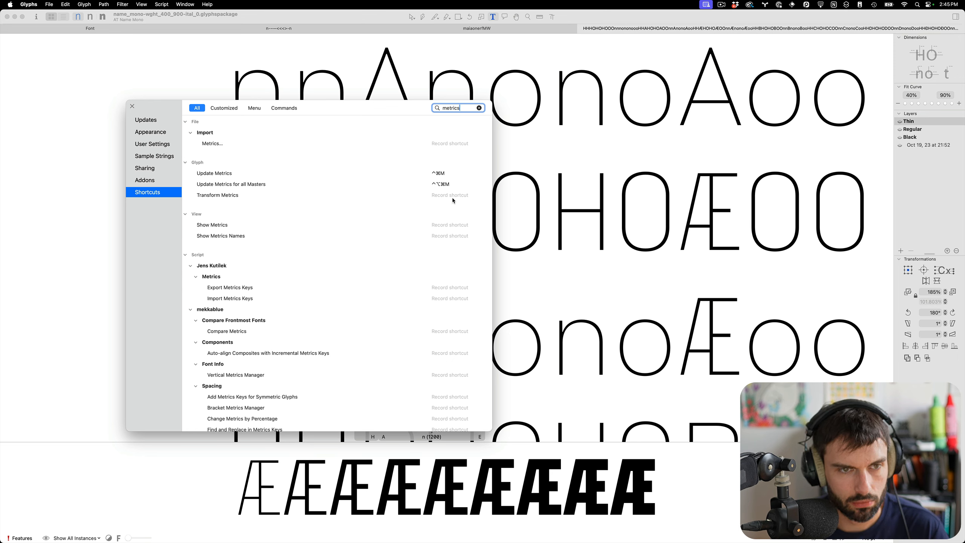
{"action": "left_click", "coordinate": [454, 224]}
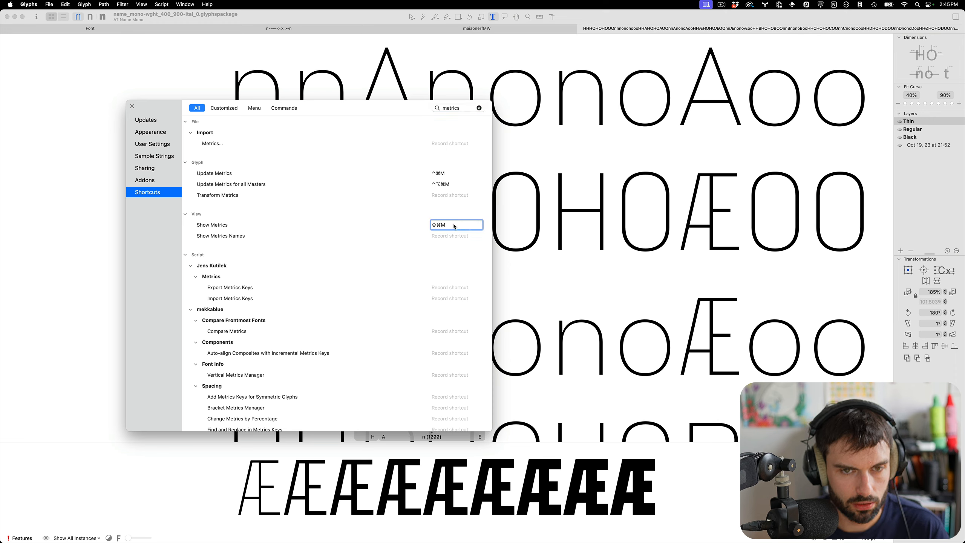
{"action": "left_click", "coordinate": [445, 267]}
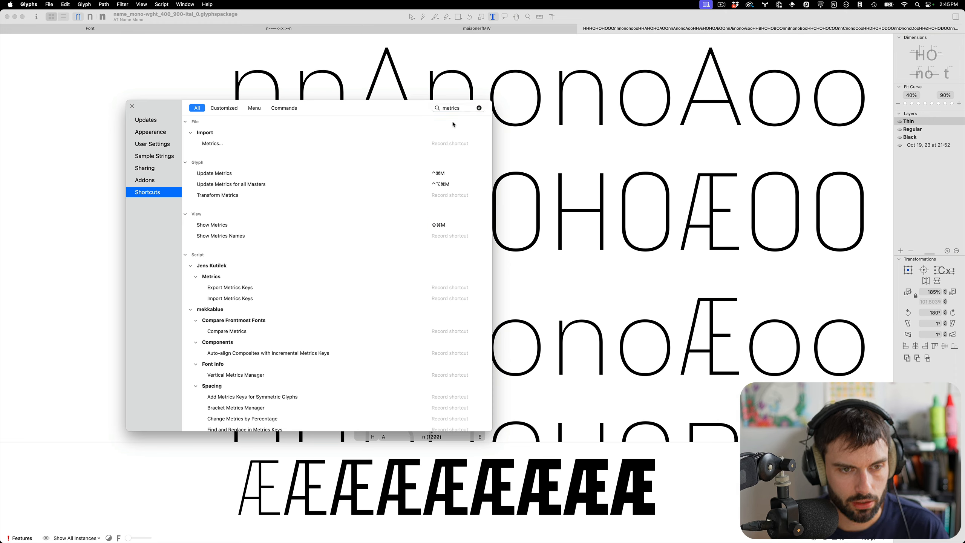
Step: Search the shortcut commands for "rmx" and close the settings
{"action": "left_click", "coordinate": [454, 108]}
{"action": "type", "text": "RMX"}
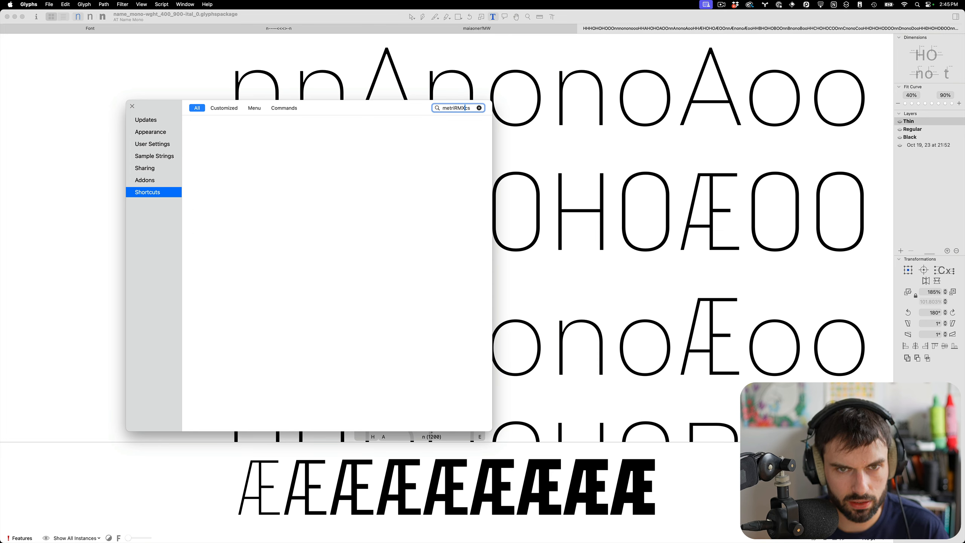
{"action": "key", "text": "super+a"}
{"action": "type", "text": "r"}
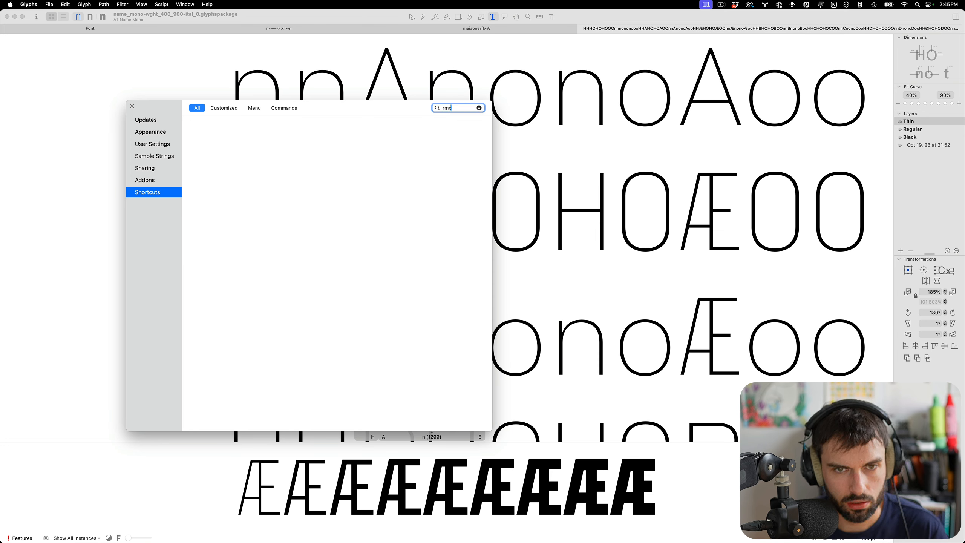
{"action": "left_click", "coordinate": [132, 106]}
{"action": "left_click", "coordinate": [541, 202]}
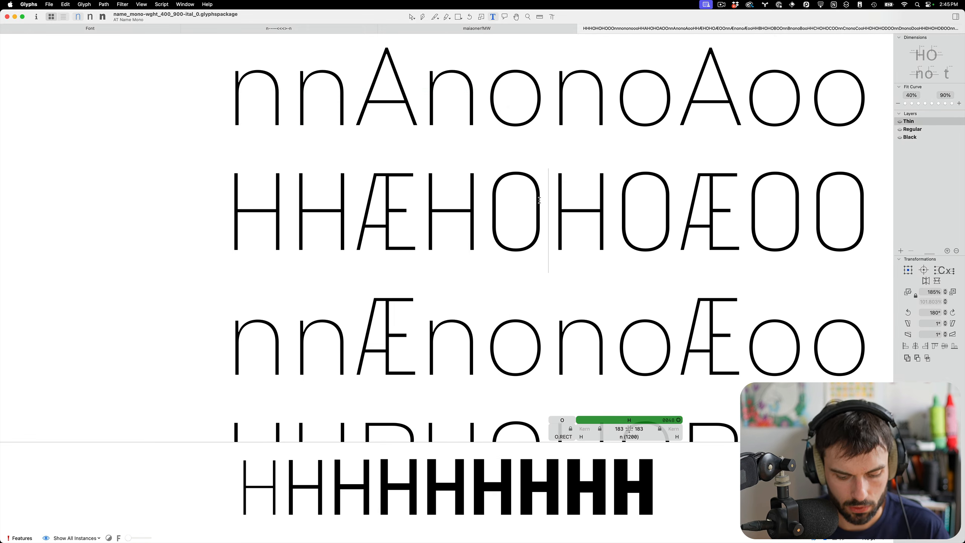
{"action": "left_click_drag", "start_coordinate": [0, 224], "coordinate": [554, 141]}
{"action": "left_click", "coordinate": [523, 227]}
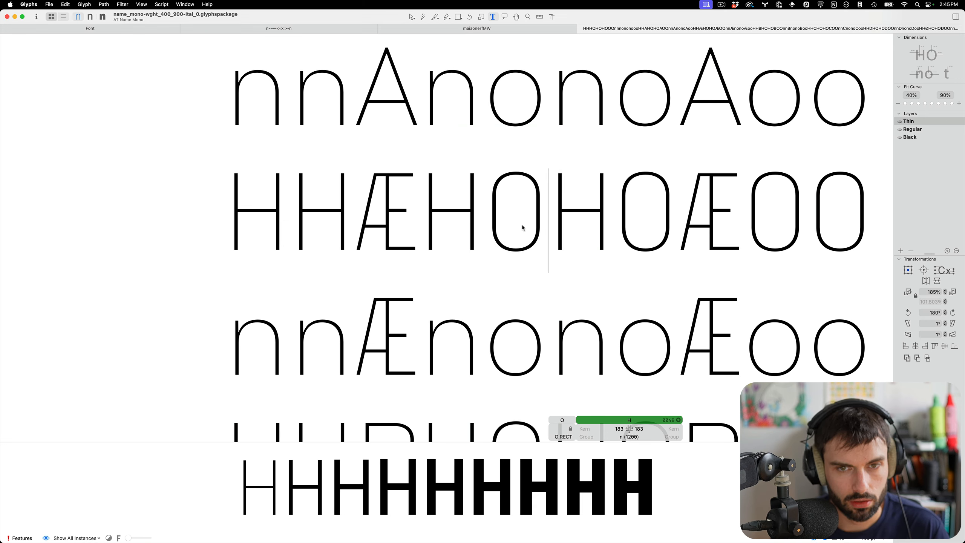
{"action": "key", "text": "Escape"}
{"action": "key", "text": "t"}
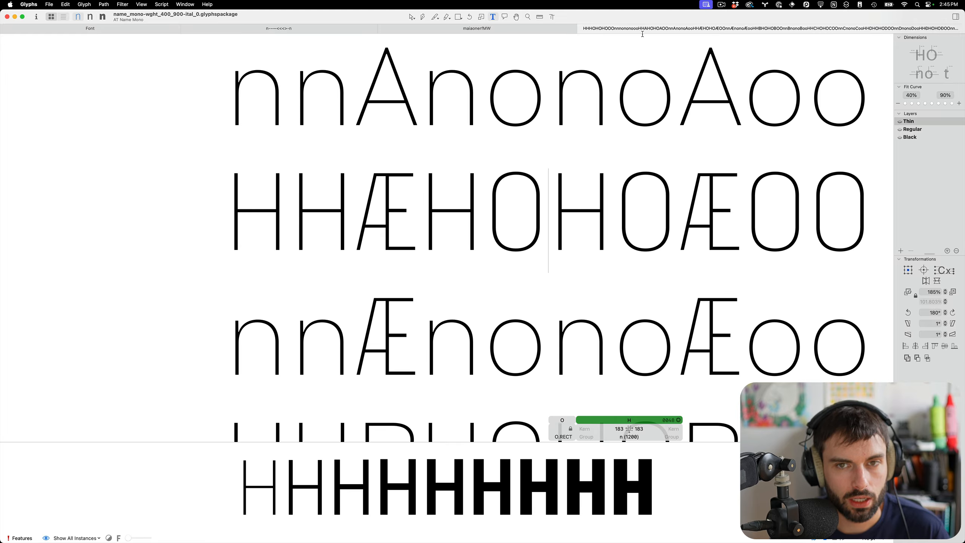
{"action": "key", "text": "ctrl+Up"}
{"action": "left_click", "coordinate": [331, 137]}
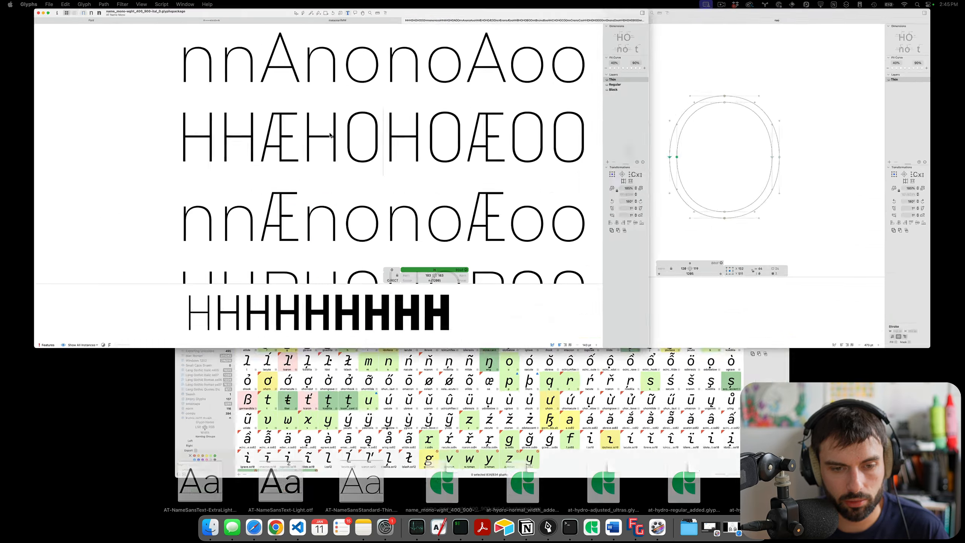
{"action": "key", "text": "ctrl+Up"}
{"action": "left_click", "coordinate": [333, 152]}
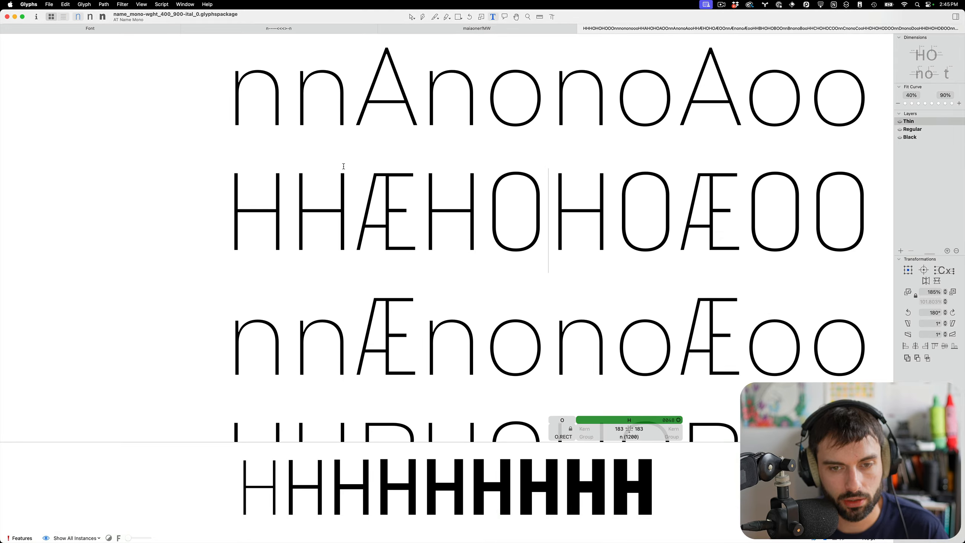
{"action": "key", "text": "ctrl+Up"}
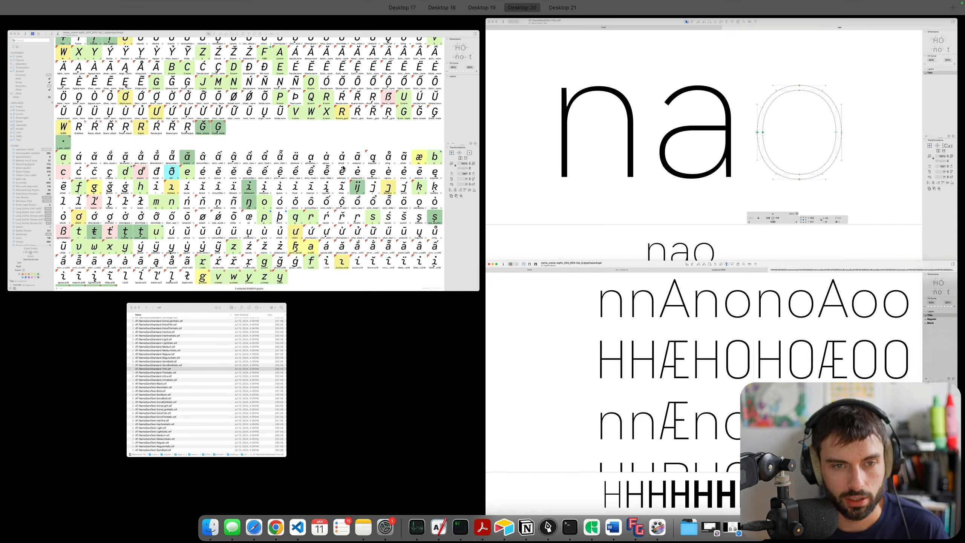
{"action": "left_click", "coordinate": [612, 338]}
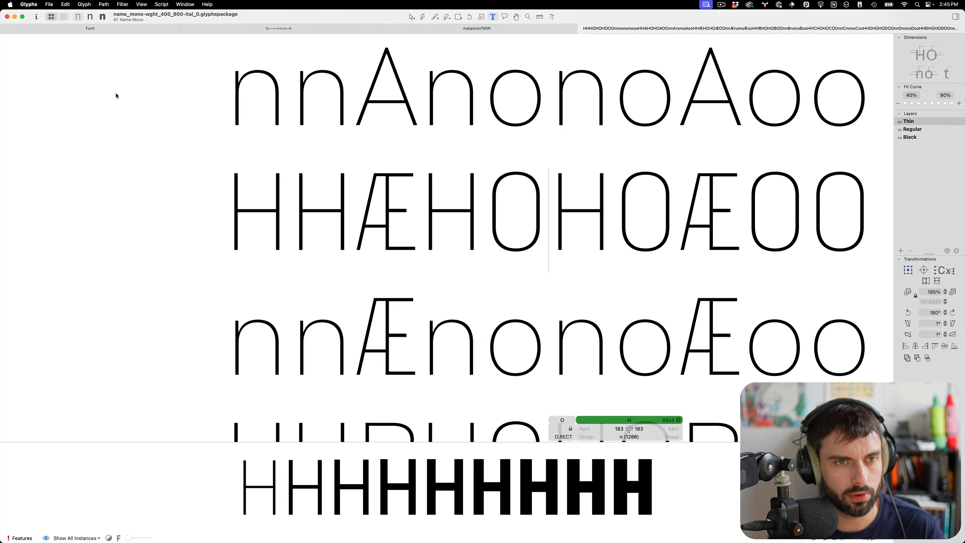
{"action": "key", "text": "Right"}
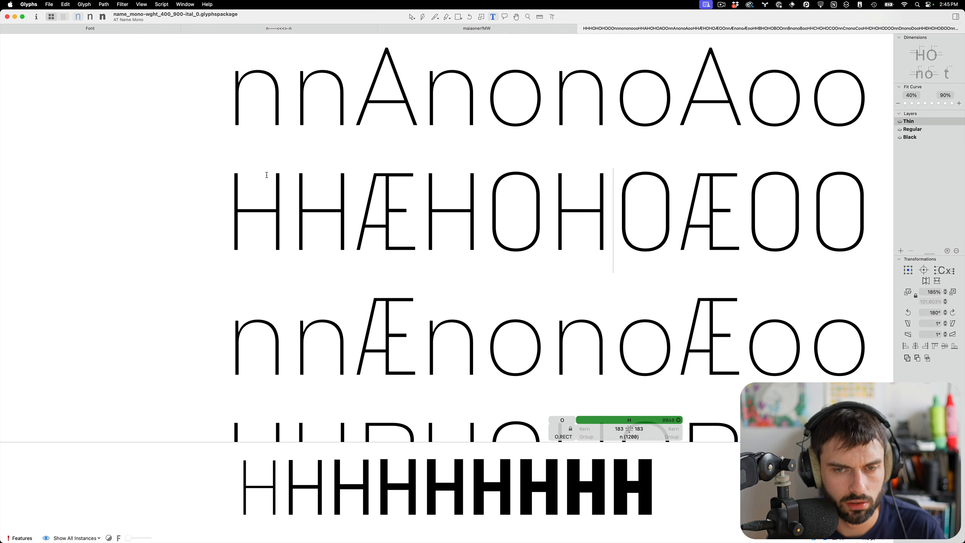
{"action": "key", "text": "Escape"}
{"action": "key", "text": "t"}
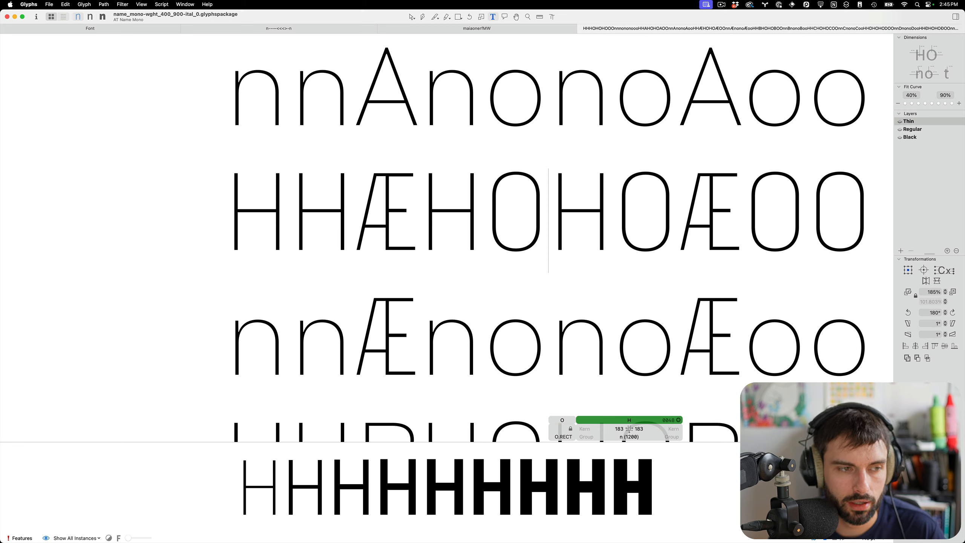
{"action": "key", "text": "super+Tab"}
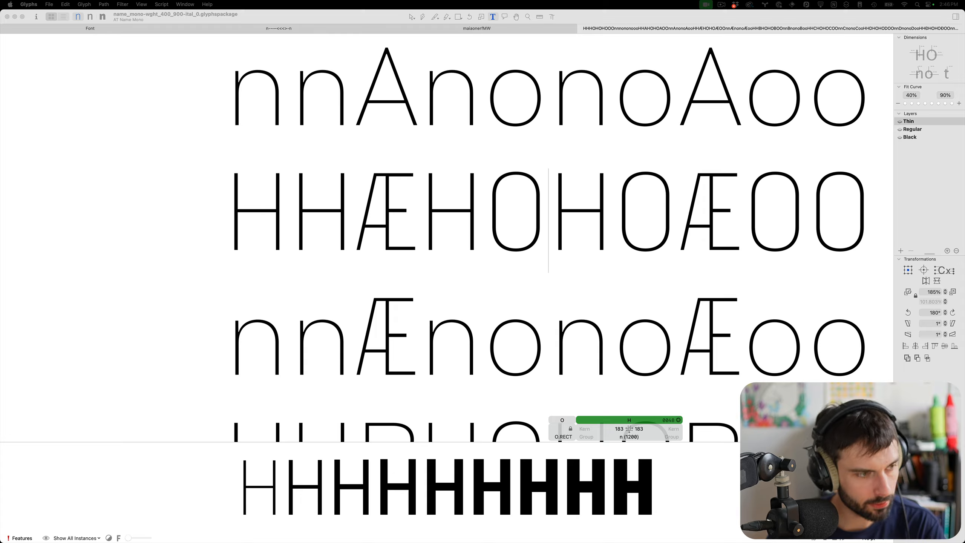
{"action": "key", "text": "ctrl+Left"}
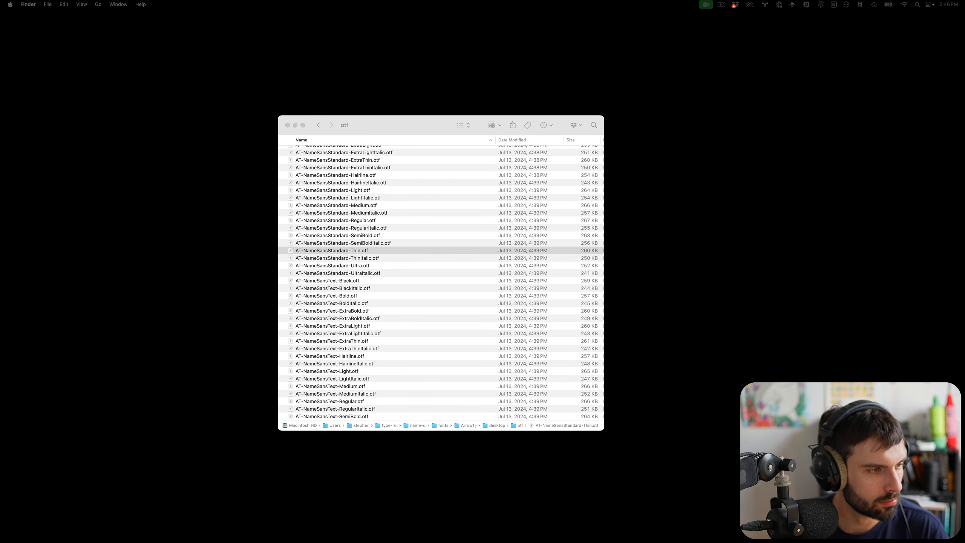
{"action": "mouse_move", "coordinate": [353, 535]}
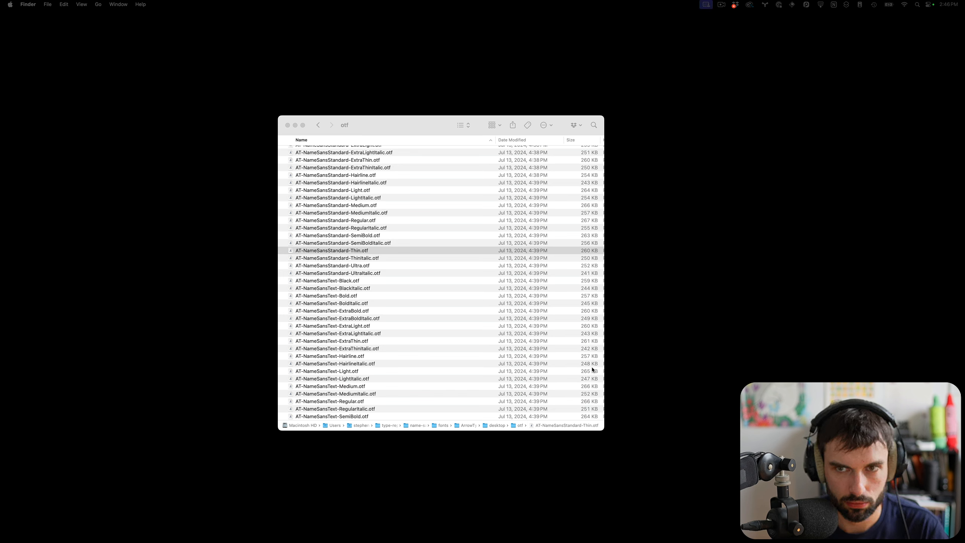
{"action": "key", "text": "super+Tab"}
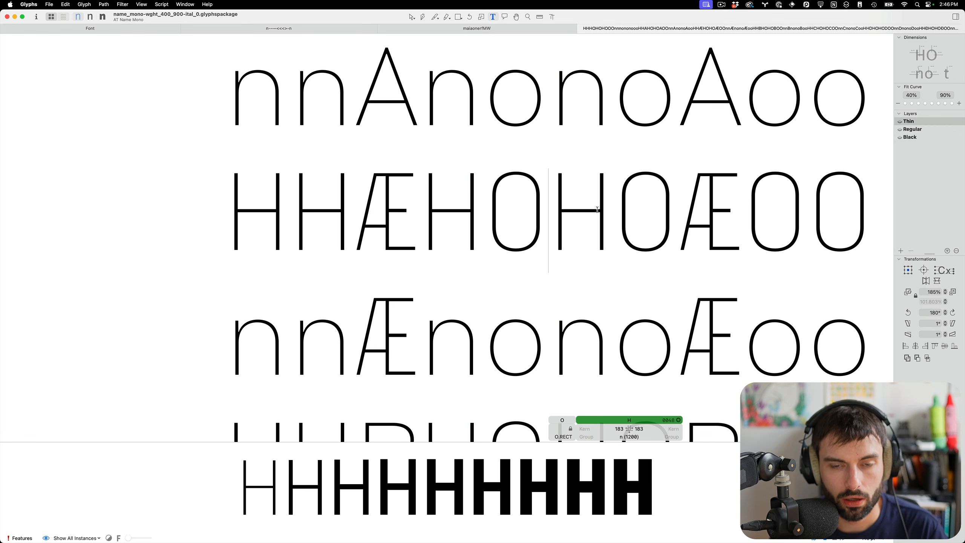
Step: Open the H before the Æ for editing and check the thickness of its crossbar
{"action": "left_click", "coordinate": [359, 202]}
{"action": "scroll", "coordinate": [357, 200], "scroll_direction": "up", "scroll_amount": 3}
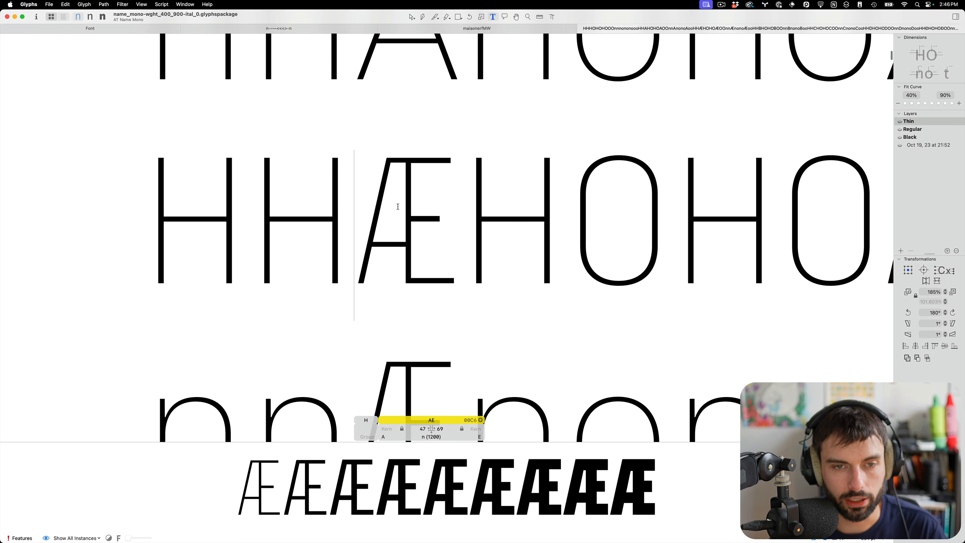
{"action": "scroll", "coordinate": [392, 209], "scroll_direction": "up", "scroll_amount": 3}
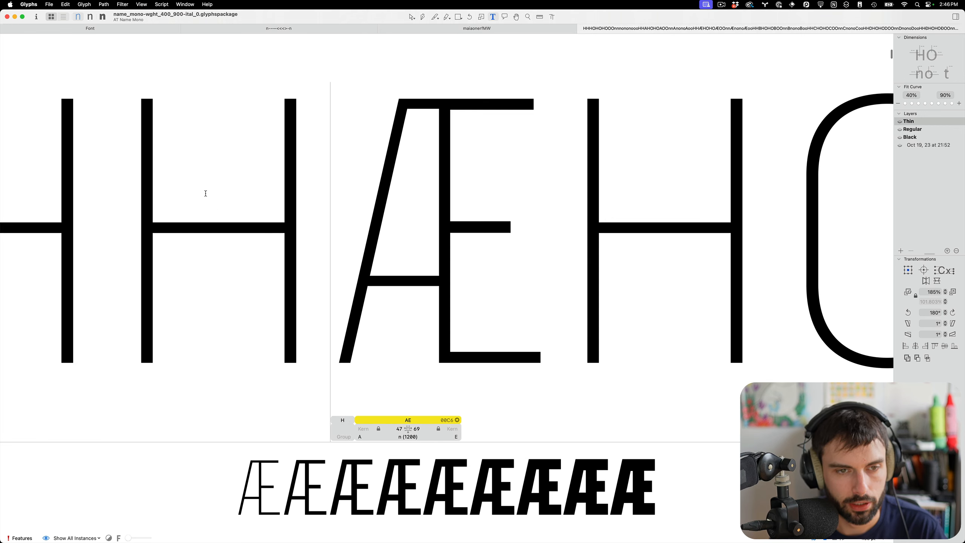
{"action": "double_click", "coordinate": [205, 192]}
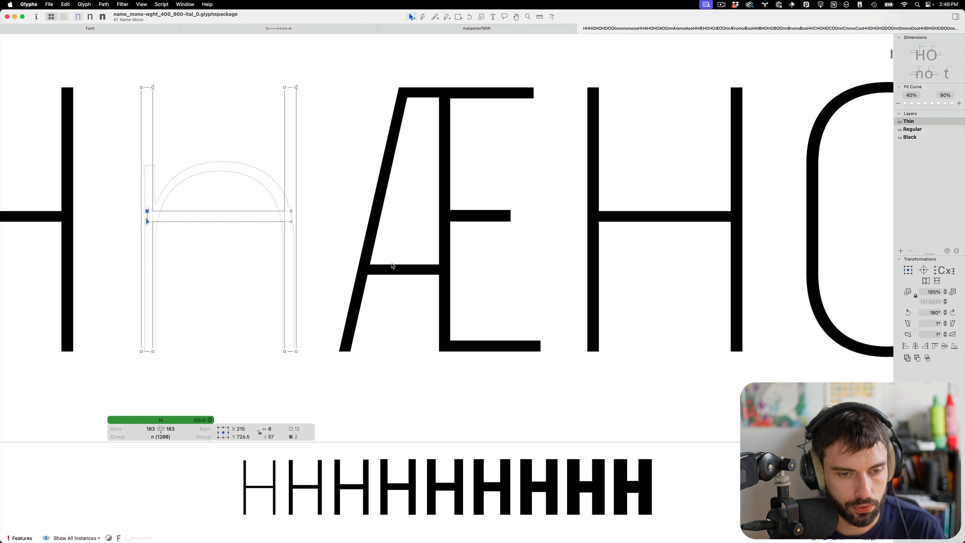
Step: Open the thin Æ for editing and select the nodes along the lower edge of its A crossbar
{"action": "double_click", "coordinate": [403, 256]}
{"action": "left_click_drag", "start_coordinate": [401, 247], "coordinate": [382, 305]}
{"action": "left_click_drag", "start_coordinate": [474, 288], "coordinate": [306, 270]}
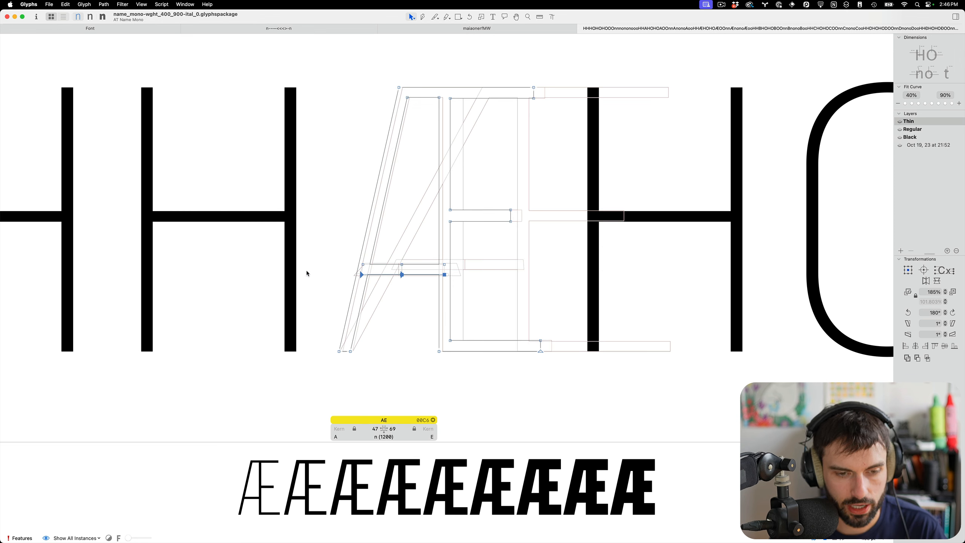
Step: Thin the middle arm of the Æ by nudging its lower edge upward, and recheck the arm's thickness
{"action": "left_click_drag", "start_coordinate": [517, 227], "coordinate": [480, 186]}
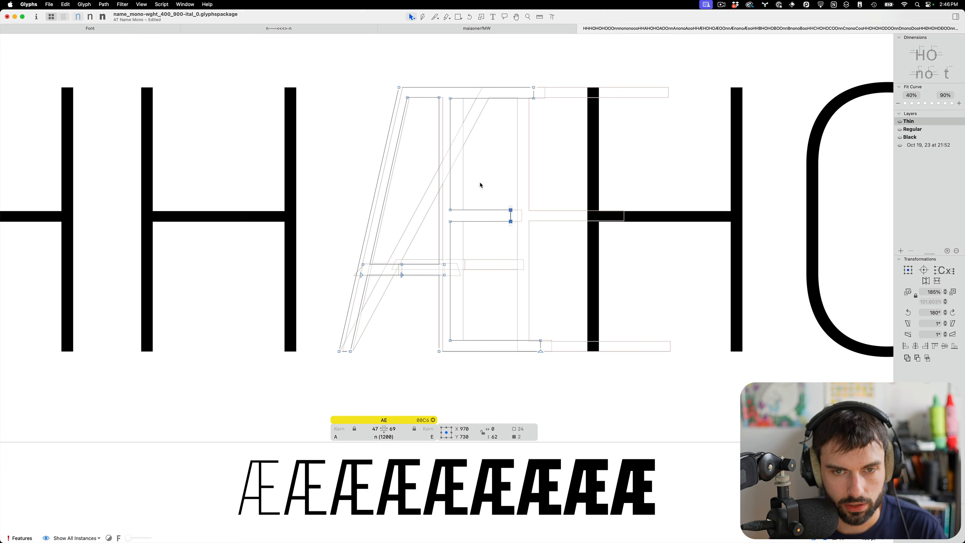
{"action": "left_click_drag", "start_coordinate": [528, 235], "coordinate": [423, 219]}
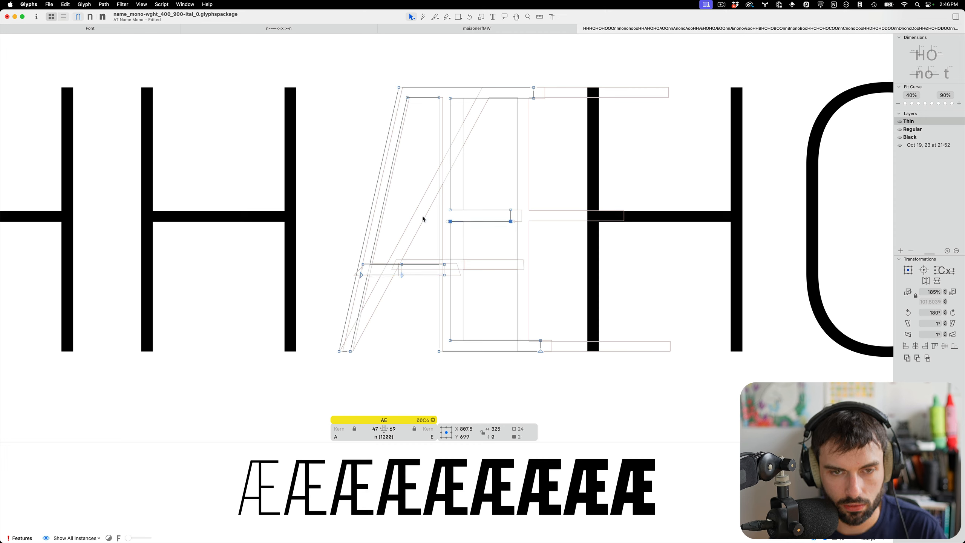
{"action": "key", "text": "Up"}
{"action": "key", "text": "Up"}
{"action": "left_click_drag", "start_coordinate": [556, 242], "coordinate": [494, 173]}
Step: Thin the bottom arm of the Æ by lowering its upper edge, moving those nodes to Y 58
{"action": "left_click_drag", "start_coordinate": [597, 301], "coordinate": [492, 402]}
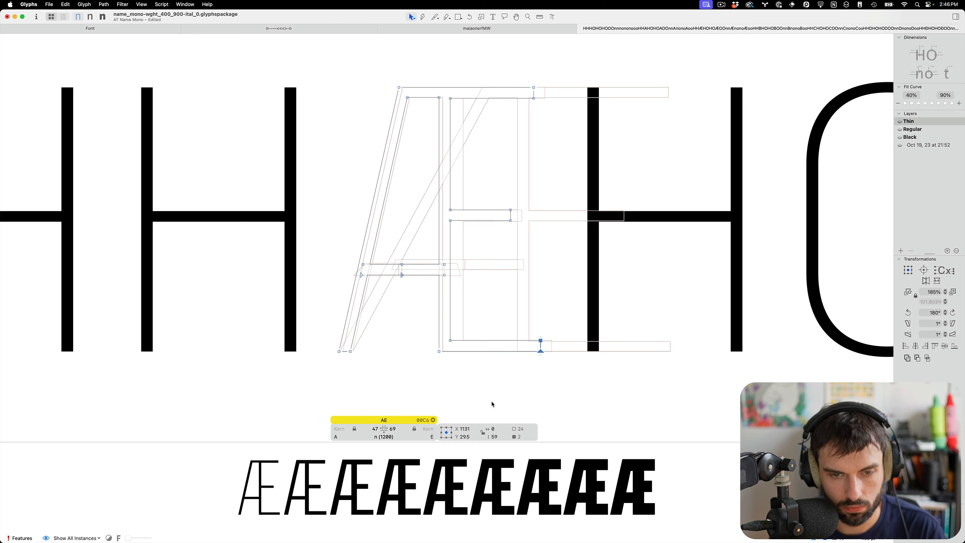
{"action": "key", "text": "Up"}
{"action": "key", "text": "Down"}
{"action": "left_click_drag", "start_coordinate": [550, 346], "coordinate": [426, 327]}
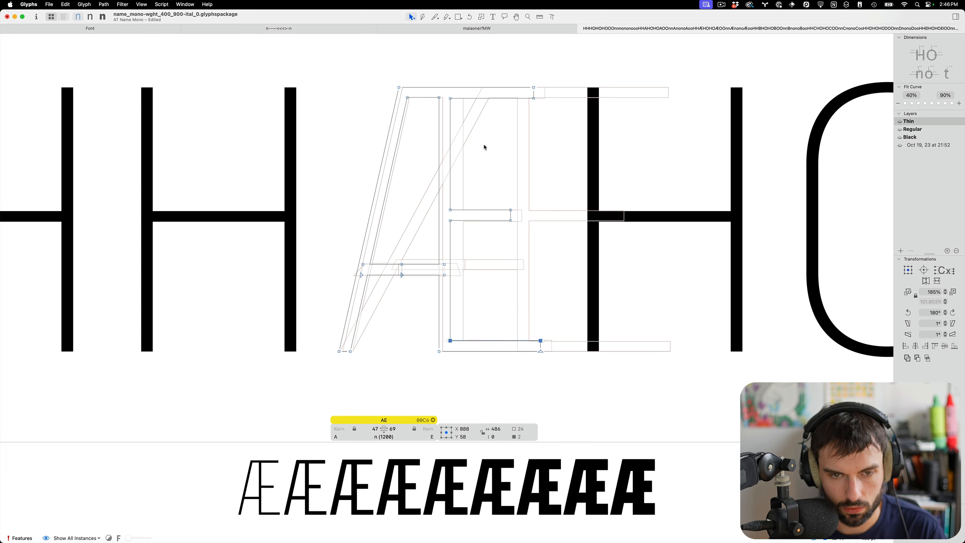
Step: Set the top arm of the Æ to a thickness of 57 units, with its lower edge at Y 1363
{"action": "left_click_drag", "start_coordinate": [571, 110], "coordinate": [502, 62]}
{"action": "left_click_drag", "start_coordinate": [555, 146], "coordinate": [393, 96]}
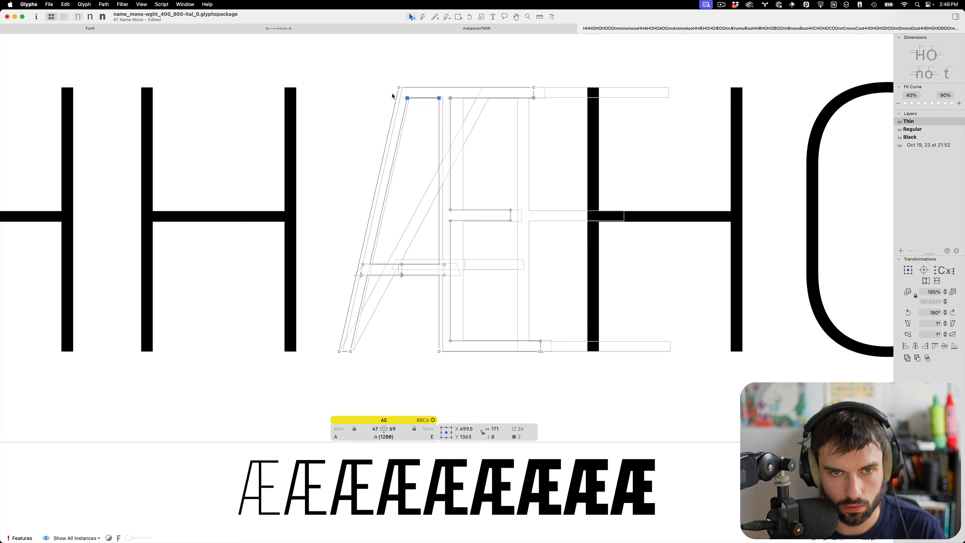
{"action": "left_click_drag", "start_coordinate": [566, 110], "coordinate": [487, 57]}
Step: Review the Æ in the text line and compare its weight with the neighbouring H glyphs
{"action": "key", "text": "t"}
{"action": "scroll", "coordinate": [469, 122], "scroll_direction": "down", "scroll_amount": 3}
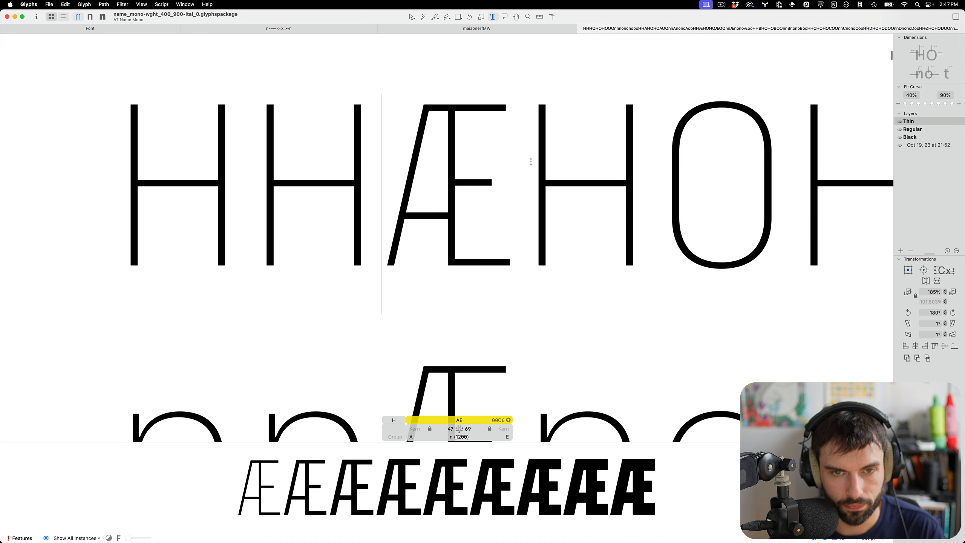
{"action": "left_click", "coordinate": [573, 204]}
{"action": "key", "text": "Escape"}
{"action": "left_click_drag", "start_coordinate": [573, 236], "coordinate": [494, 317]}
{"action": "scroll", "coordinate": [422, 179], "scroll_direction": "up", "scroll_amount": 3}
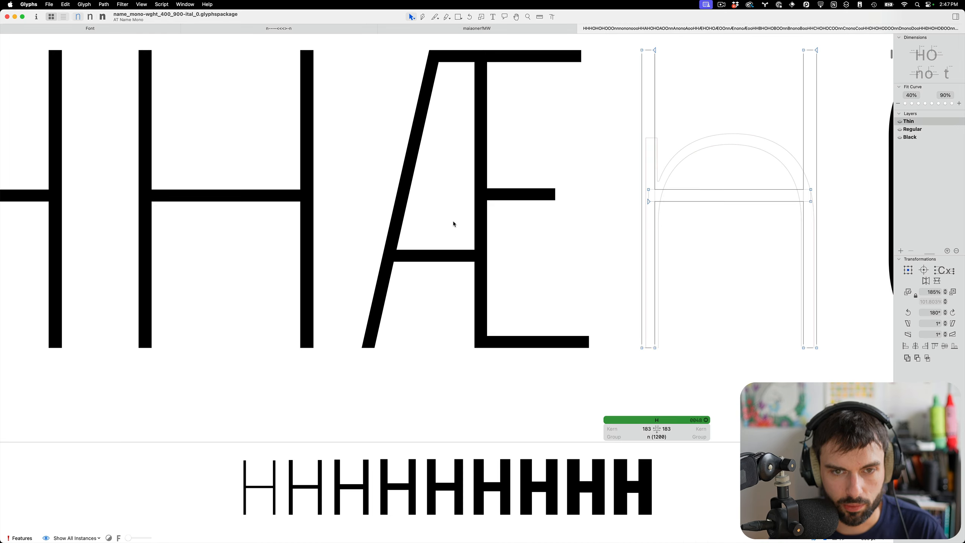
Step: Adjust the right edge of the Æ's vertical stem, placing its four nodes at X 645
{"action": "double_click", "coordinate": [452, 220]}
{"action": "key", "text": "l"}
{"action": "key", "text": "v"}
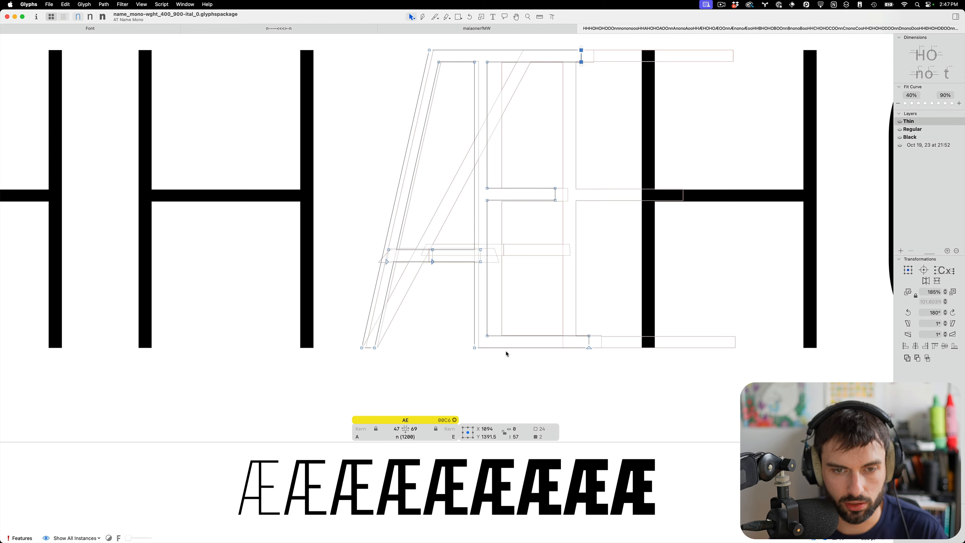
{"action": "left_click_drag", "start_coordinate": [499, 340], "coordinate": [481, 61]}
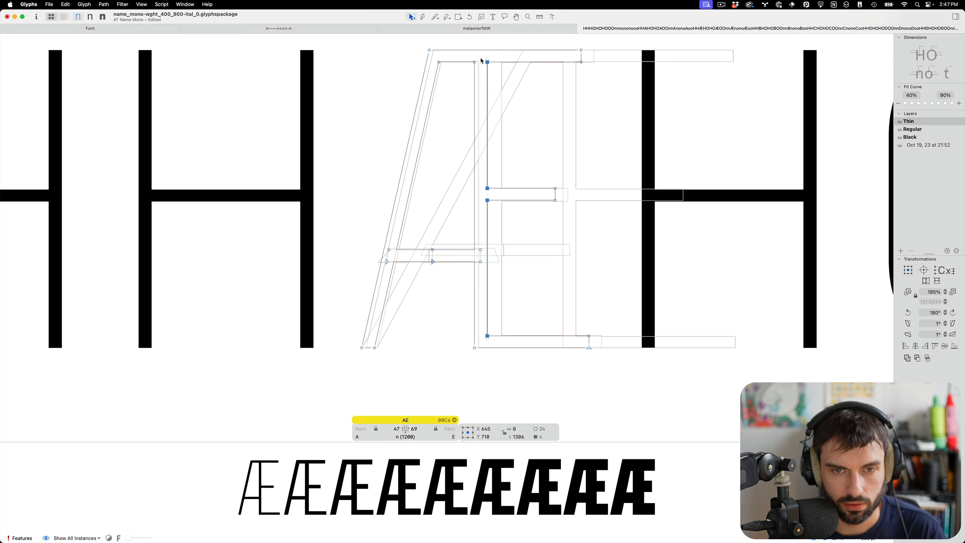
{"action": "key", "text": "t"}
Step: Measure the B's stem thickness and compare it with the stem of the neighbouring H
{"action": "scroll", "coordinate": [436, 185], "scroll_direction": "down", "scroll_amount": 5}
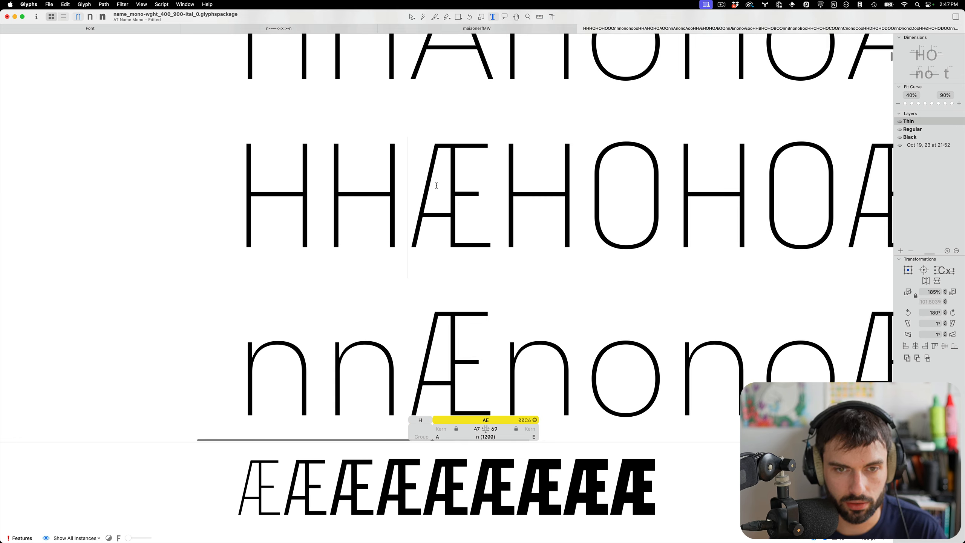
{"action": "scroll", "coordinate": [436, 186], "scroll_direction": "down", "scroll_amount": 6}
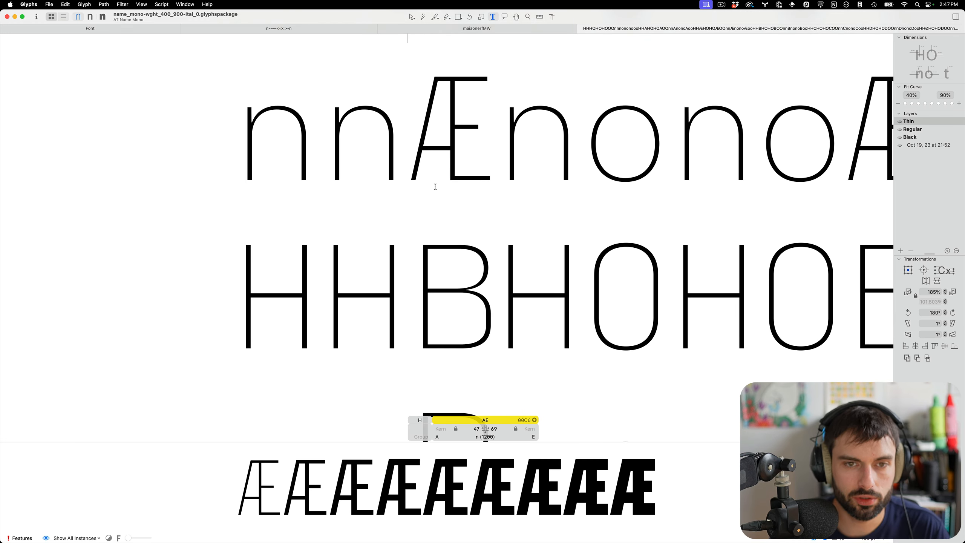
{"action": "scroll", "coordinate": [436, 187], "scroll_direction": "down", "scroll_amount": 2}
{"action": "scroll", "coordinate": [459, 243], "scroll_direction": "up", "scroll_amount": 5}
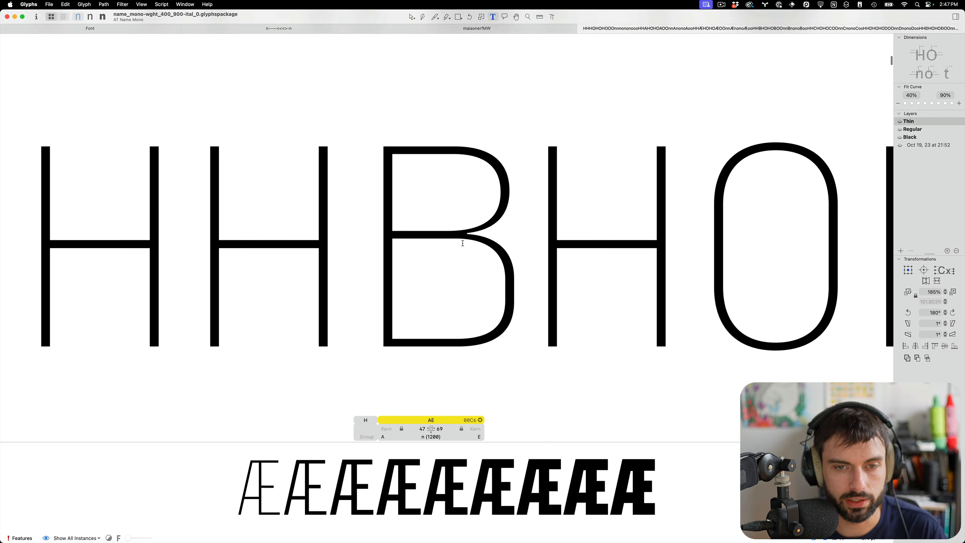
{"action": "double_click", "coordinate": [451, 244]}
{"action": "scroll", "coordinate": [450, 240], "scroll_direction": "up", "scroll_amount": 2}
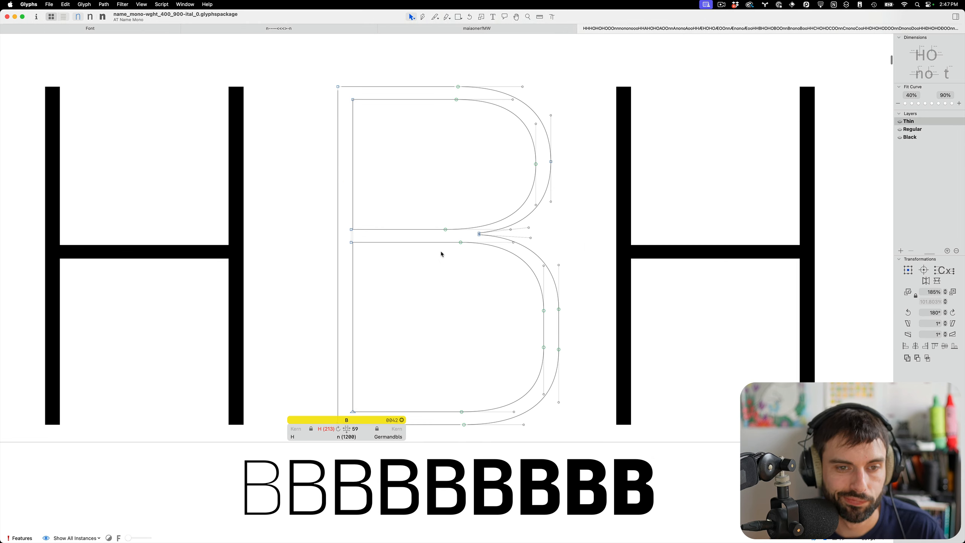
{"action": "scroll", "coordinate": [439, 256], "scroll_direction": "up", "scroll_amount": 2}
{"action": "key", "text": "ctrl+alt+super"}
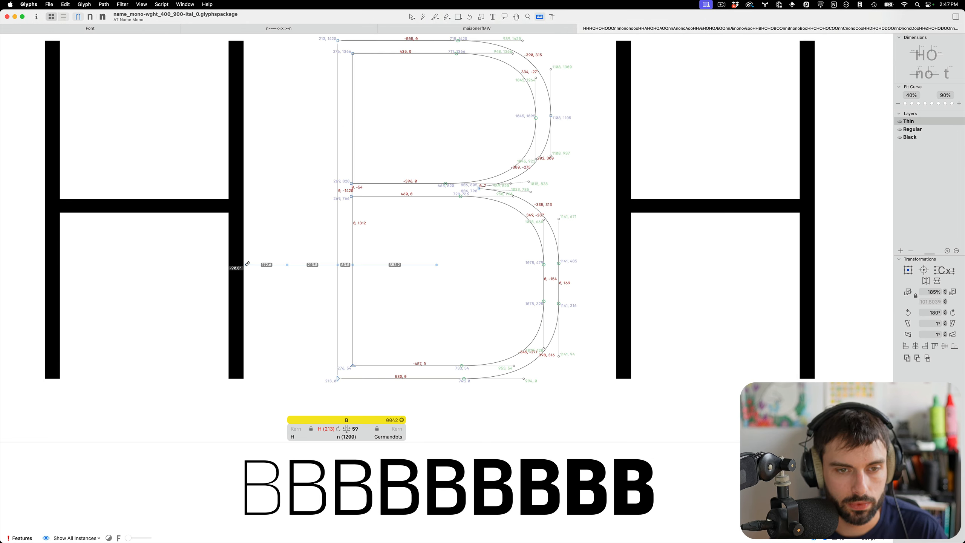
{"action": "double_click", "coordinate": [686, 285]}
{"action": "key", "text": "ctrl+alt+super"}
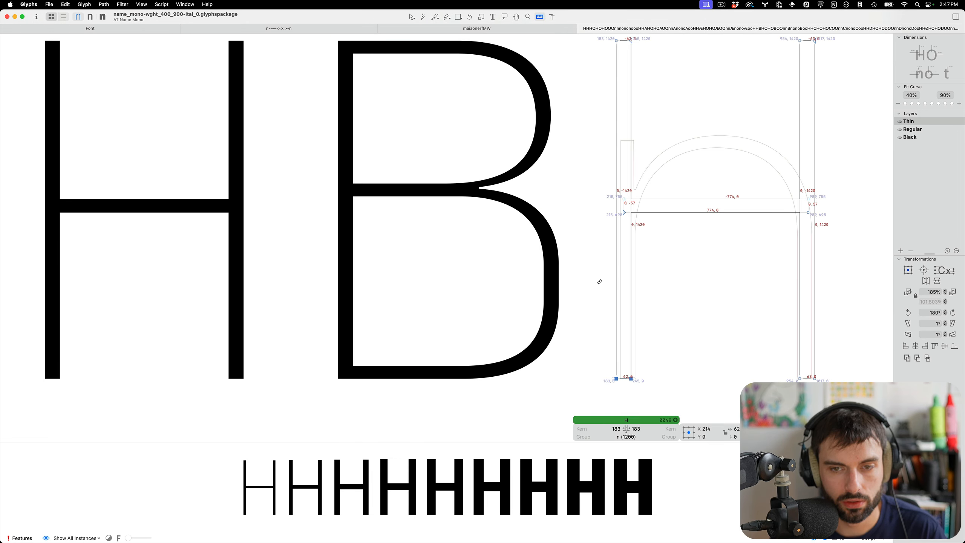
Step: Thin the B's stem to match the H by nudging its inner edge nodes slightly left
{"action": "left_click", "coordinate": [389, 269]}
{"action": "double_click", "coordinate": [388, 269]}
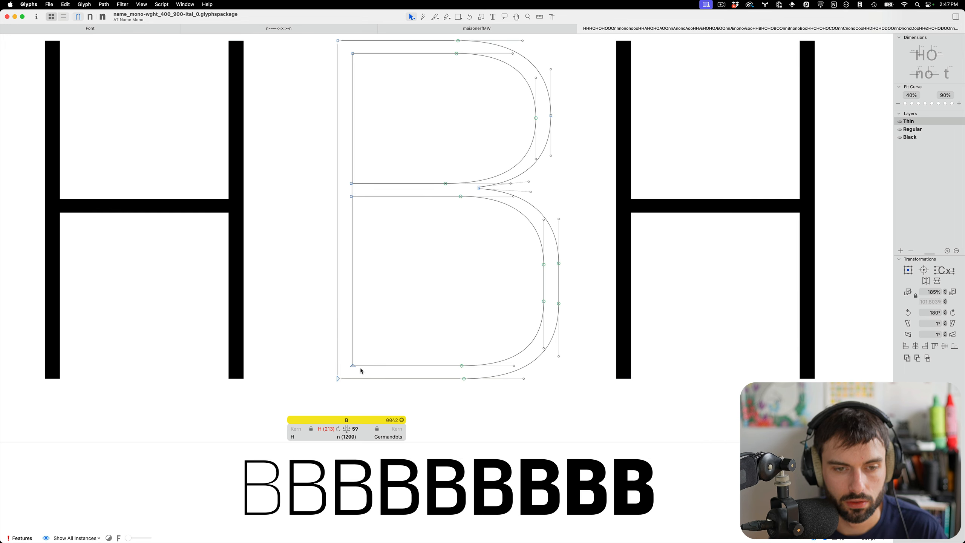
{"action": "left_click_drag", "start_coordinate": [361, 371], "coordinate": [345, 47]}
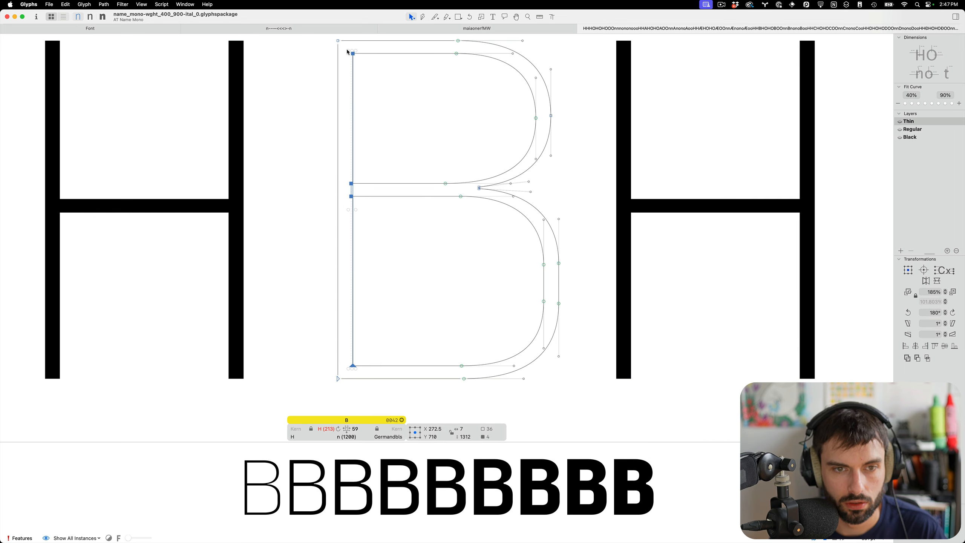
{"action": "left_click", "coordinate": [420, 99]}
Step: Make the B's crotch shallower by scaling its nodes and adjoining outer curve handles horizontally, moving the crotch nodes to X 856
{"action": "scroll", "coordinate": [504, 160], "scroll_direction": "up", "scroll_amount": 3}
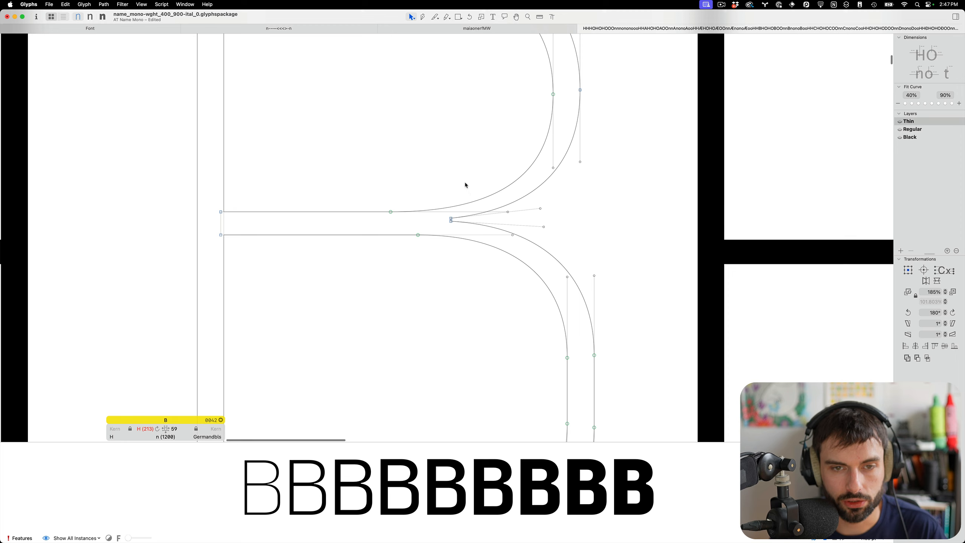
{"action": "left_click_drag", "start_coordinate": [466, 185], "coordinate": [437, 254]}
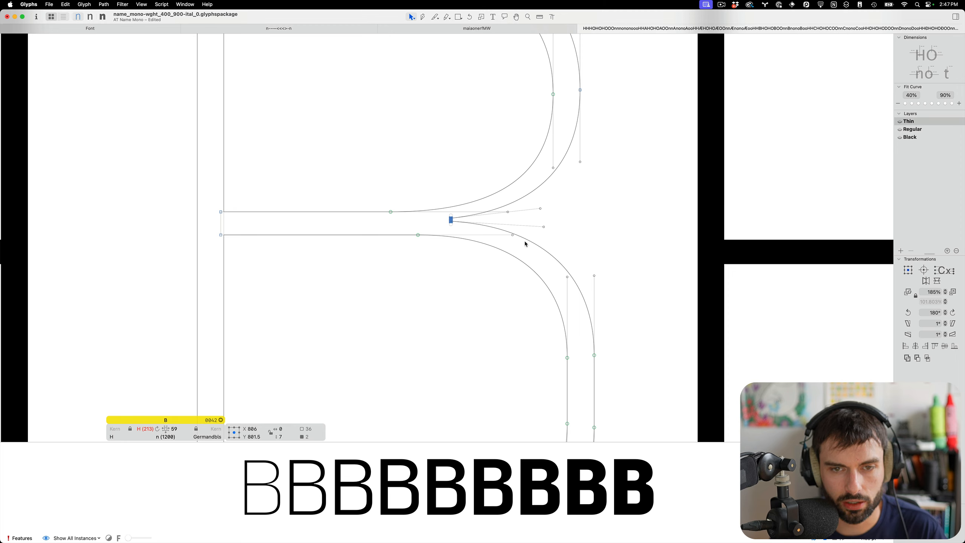
{"action": "left_click_drag", "start_coordinate": [561, 240], "coordinate": [530, 190]}
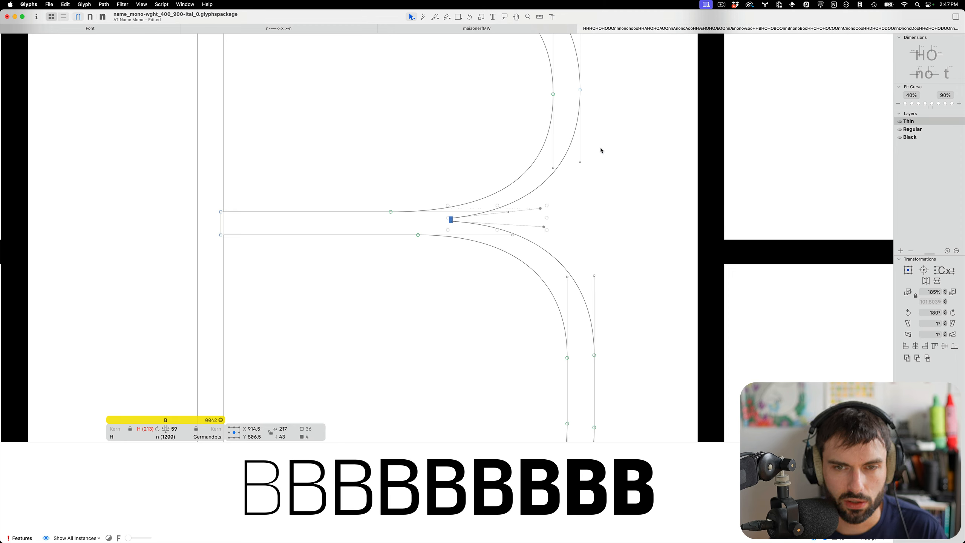
{"action": "left_click_drag", "start_coordinate": [608, 363], "coordinate": [578, 223]}
{"action": "left_click_drag", "start_coordinate": [448, 281], "coordinate": [469, 280]}
Step: Insert a lowercase n directly after the B in the capitals line as a joint comparison
{"action": "scroll", "coordinate": [463, 205], "scroll_direction": "down", "scroll_amount": 5}
{"action": "key", "text": "t"}
{"action": "scroll", "coordinate": [529, 229], "scroll_direction": "down", "scroll_amount": 1}
{"action": "left_click", "coordinate": [529, 227]}
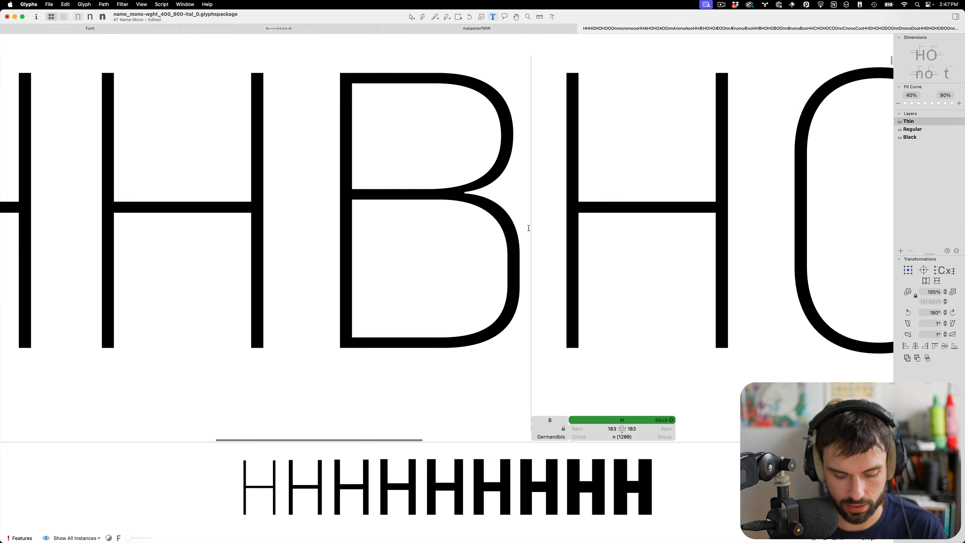
{"action": "type", "text": "n"}
Step: Open the B's crotch slightly by nudging its lower node downward, using the n's joint as reference
{"action": "double_click", "coordinate": [313, 246]}
{"action": "scroll", "coordinate": [357, 173], "scroll_direction": "up", "scroll_amount": 5}
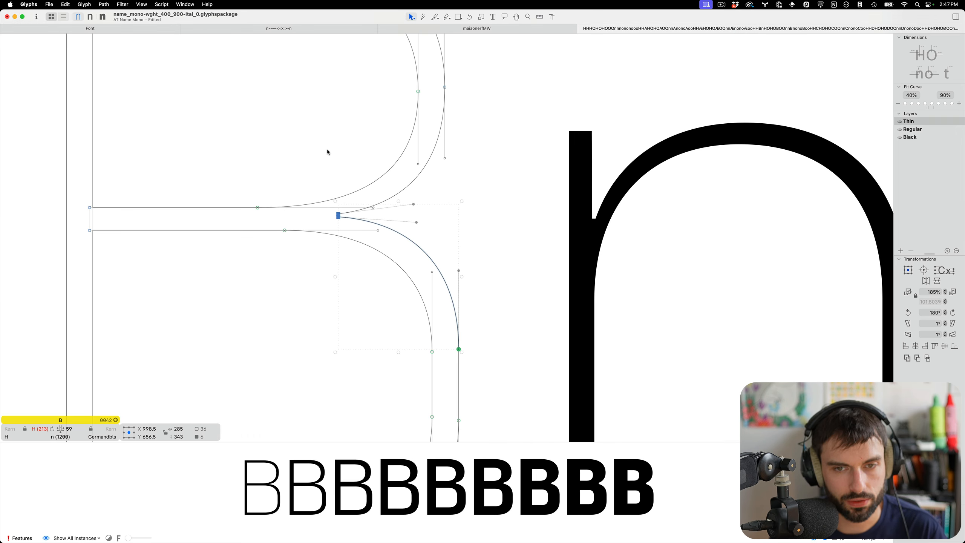
{"action": "left_click", "coordinate": [327, 150]}
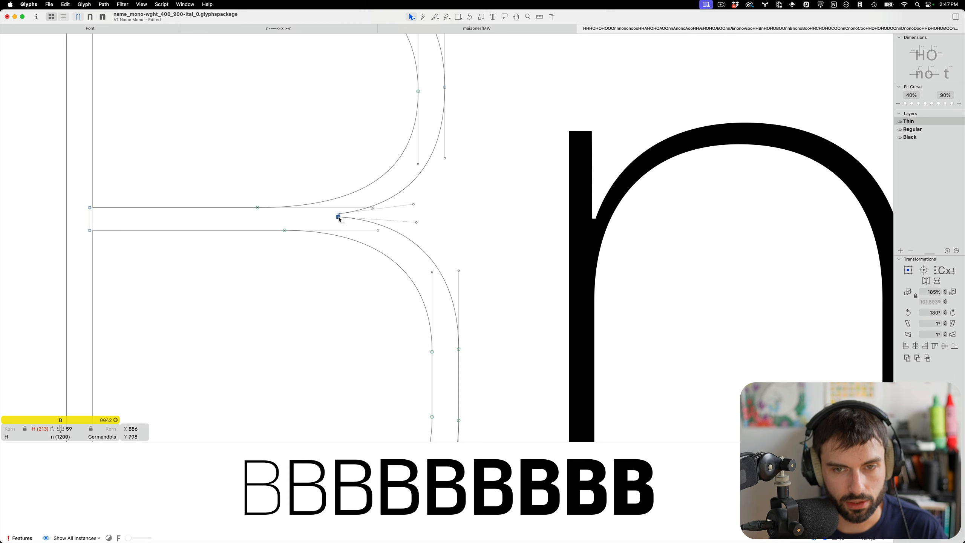
{"action": "key", "text": "t"}
{"action": "key", "text": "Escape"}
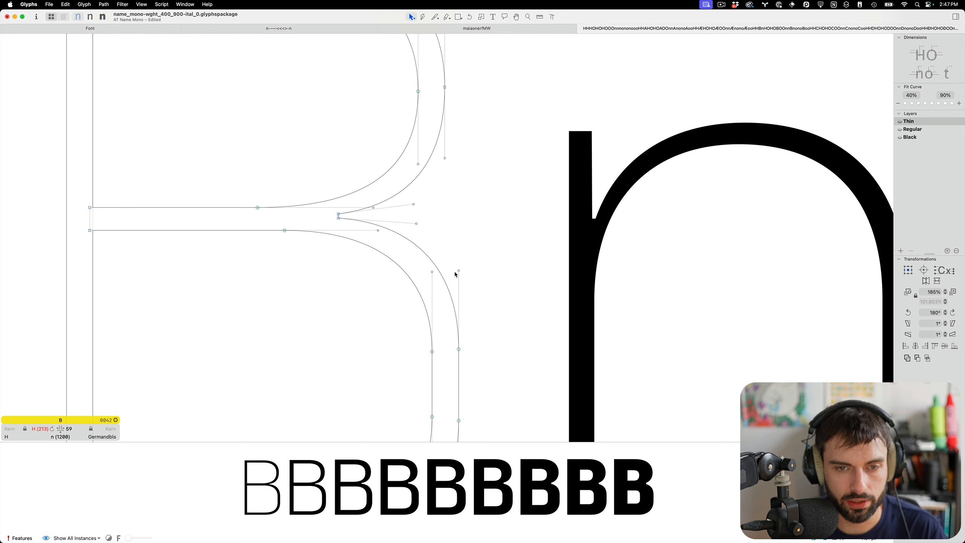
Step: Scale the handles of the lower bowl's outer upper curve to a 284-unit selection height, and preview the B beside the n
{"action": "left_click_drag", "start_coordinate": [475, 279], "coordinate": [456, 253]}
{"action": "left_click_drag", "start_coordinate": [440, 217], "coordinate": [406, 242]}
{"action": "left_click_drag", "start_coordinate": [482, 322], "coordinate": [447, 357]}
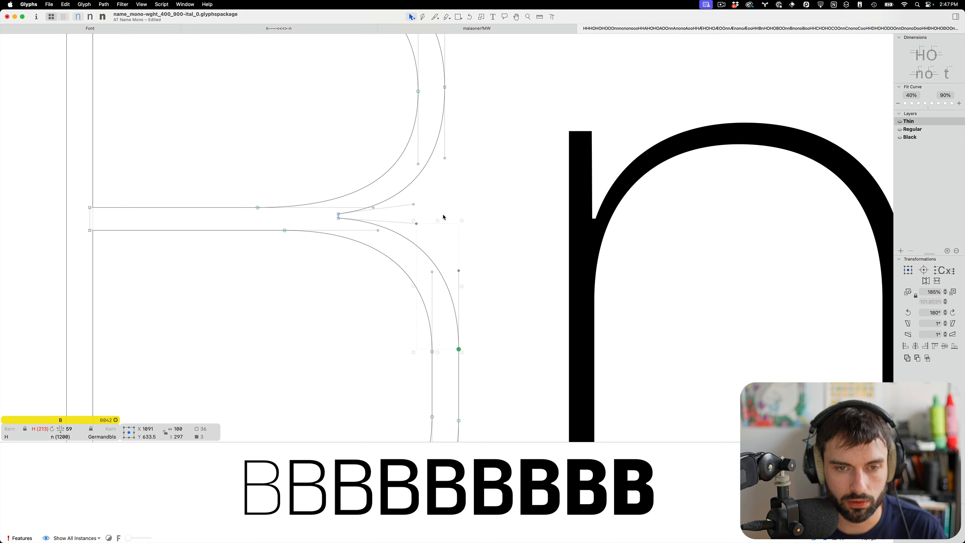
{"action": "left_click_drag", "start_coordinate": [438, 221], "coordinate": [438, 224]}
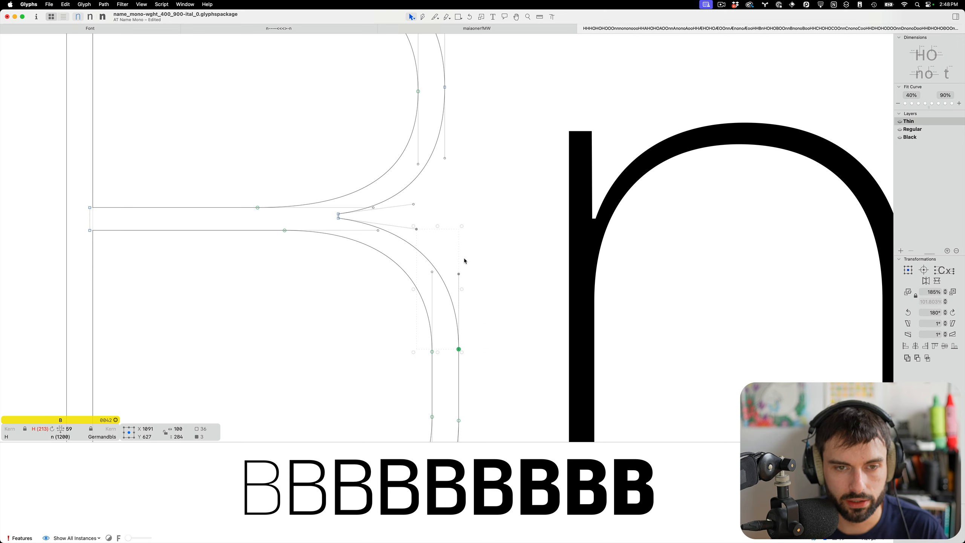
{"action": "key", "text": "t"}
{"action": "key", "text": "super+minus"}
{"action": "scroll", "coordinate": [411, 245], "scroll_direction": "up", "scroll_amount": 3}
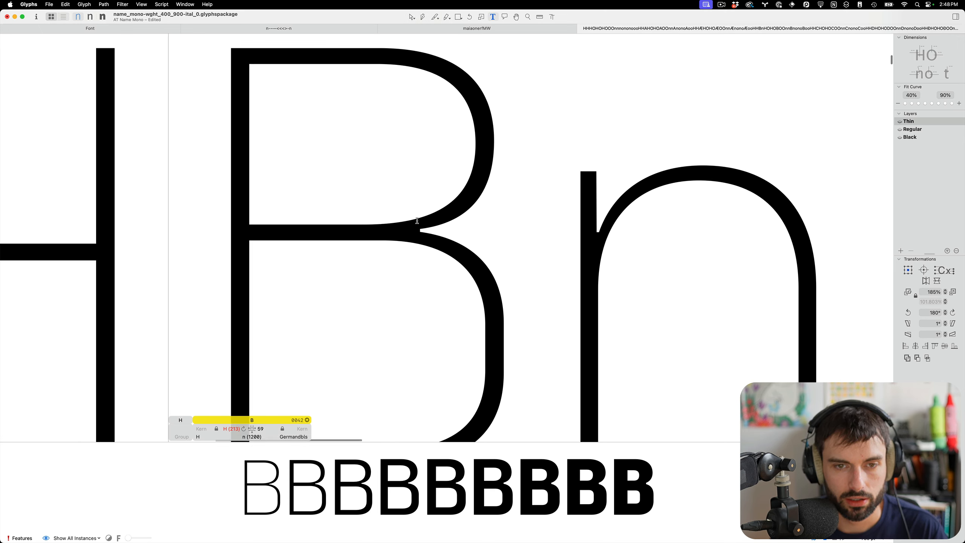
Step: Thin the upper bowl's join by scaling its outer lower curve handles slightly upward, and preview the B in the text line
{"action": "key", "text": "Escape"}
{"action": "left_click_drag", "start_coordinate": [481, 231], "coordinate": [465, 209]}
{"action": "left_click_drag", "start_coordinate": [506, 201], "coordinate": [486, 118]}
{"action": "left_click_drag", "start_coordinate": [482, 225], "coordinate": [481, 222]}
{"action": "key", "text": "t"}
{"action": "key", "text": "t"}
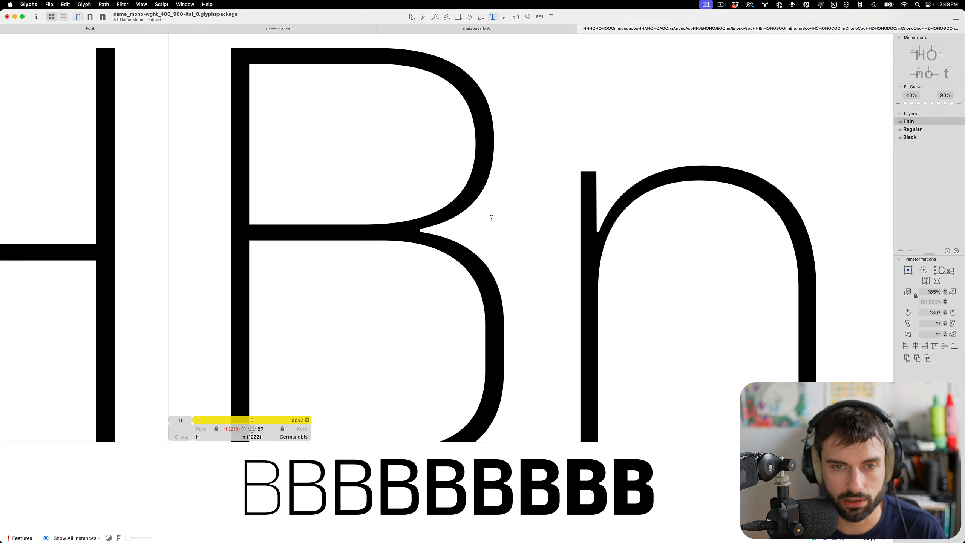
{"action": "scroll", "coordinate": [493, 230], "scroll_direction": "down", "scroll_amount": 5}
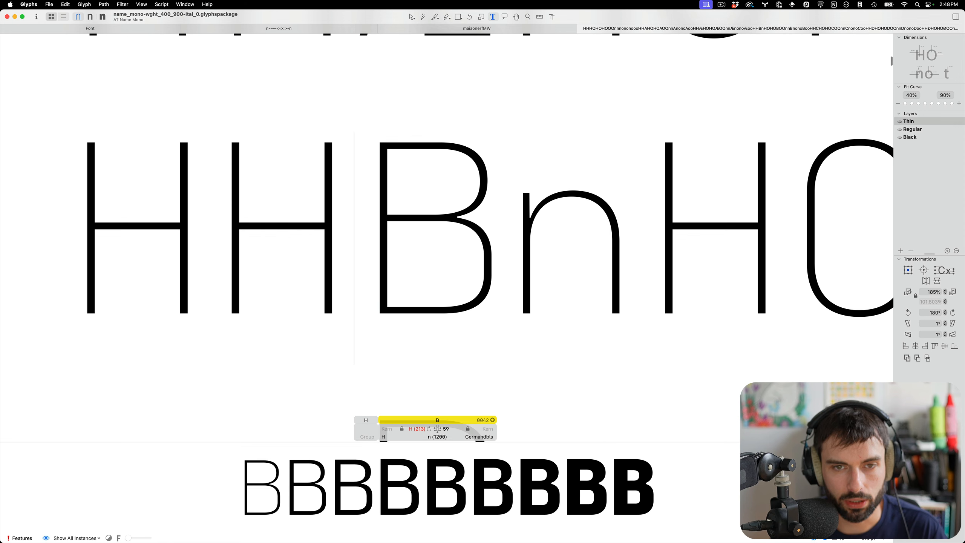
Step: Fine-tune the curve around the B's crotch, preview it in the text line, and save the font
{"action": "key", "text": "Escape"}
{"action": "scroll", "coordinate": [441, 162], "scroll_direction": "up", "scroll_amount": 5}
{"action": "double_click", "coordinate": [552, 222]}
{"action": "left_click", "coordinate": [550, 223]}
{"action": "left_click_drag", "start_coordinate": [542, 175], "coordinate": [539, 177]}
{"action": "key", "text": "t"}
{"action": "scroll", "coordinate": [500, 202], "scroll_direction": "down", "scroll_amount": 5}
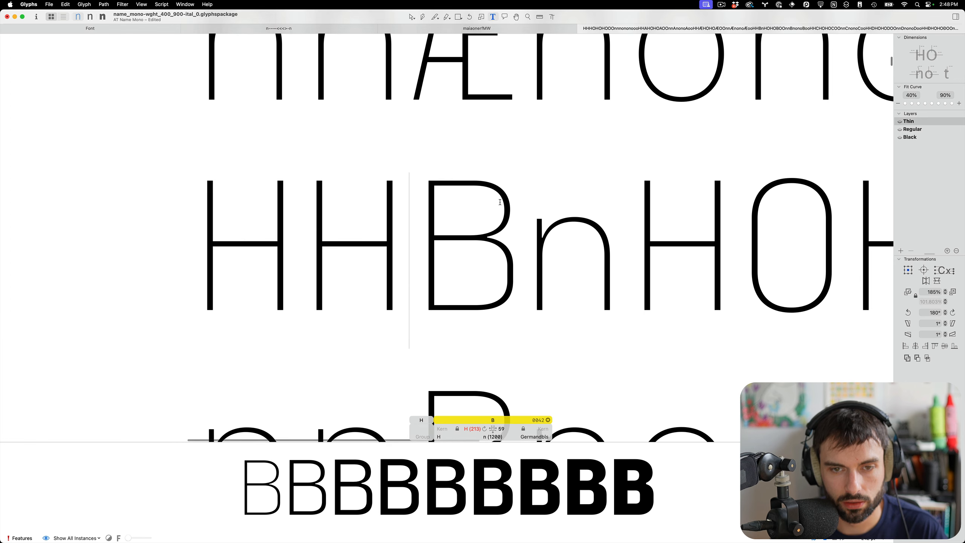
{"action": "key", "text": "super+s"}
Step: Review the B in the text lines and measure its horizontal strokes against the H's crossbar
{"action": "scroll", "coordinate": [474, 291], "scroll_direction": "down", "scroll_amount": 5}
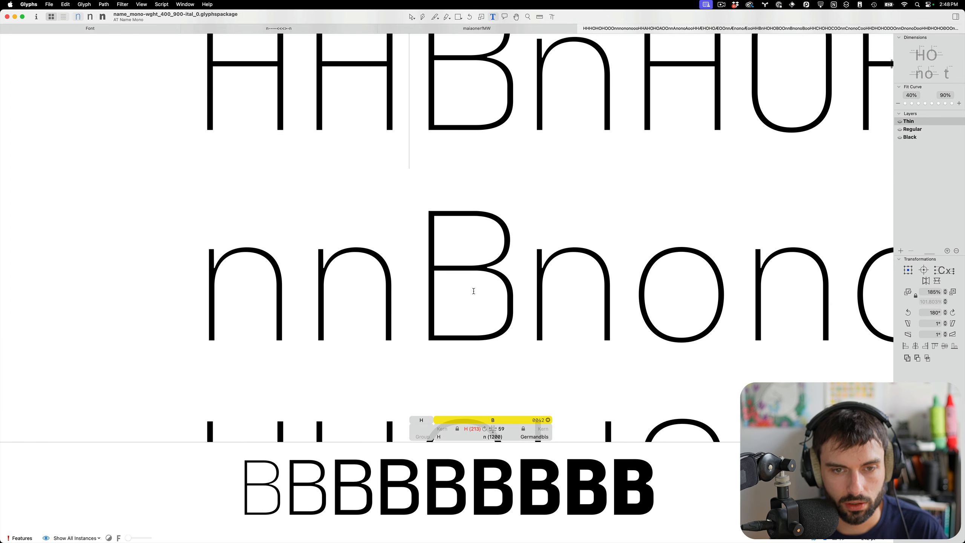
{"action": "scroll", "coordinate": [473, 278], "scroll_direction": "up", "scroll_amount": 4}
{"action": "scroll", "coordinate": [454, 175], "scroll_direction": "up", "scroll_amount": 5}
{"action": "scroll", "coordinate": [456, 198], "scroll_direction": "down", "scroll_amount": 3}
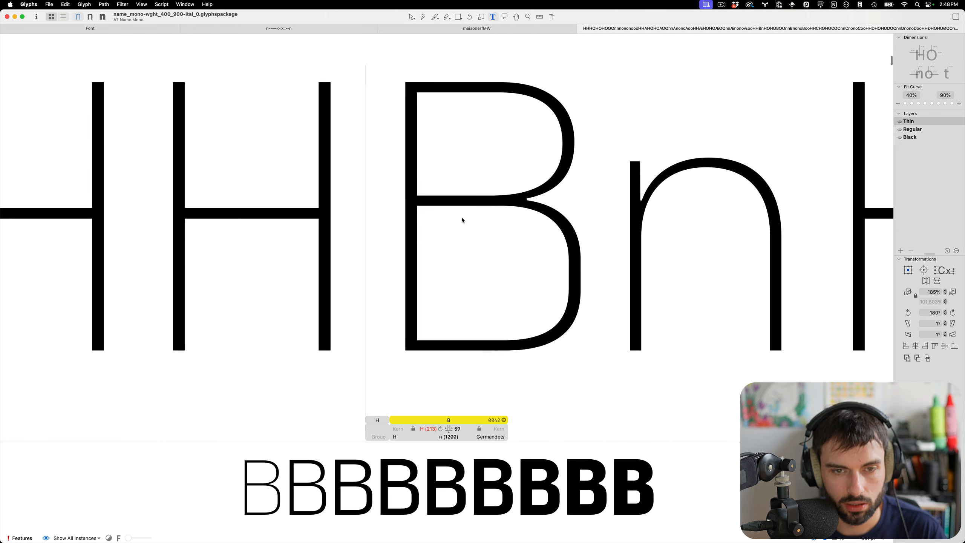
{"action": "double_click", "coordinate": [463, 217]}
{"action": "scroll", "coordinate": [463, 226], "scroll_direction": "up", "scroll_amount": 2}
{"action": "key", "text": "l"}
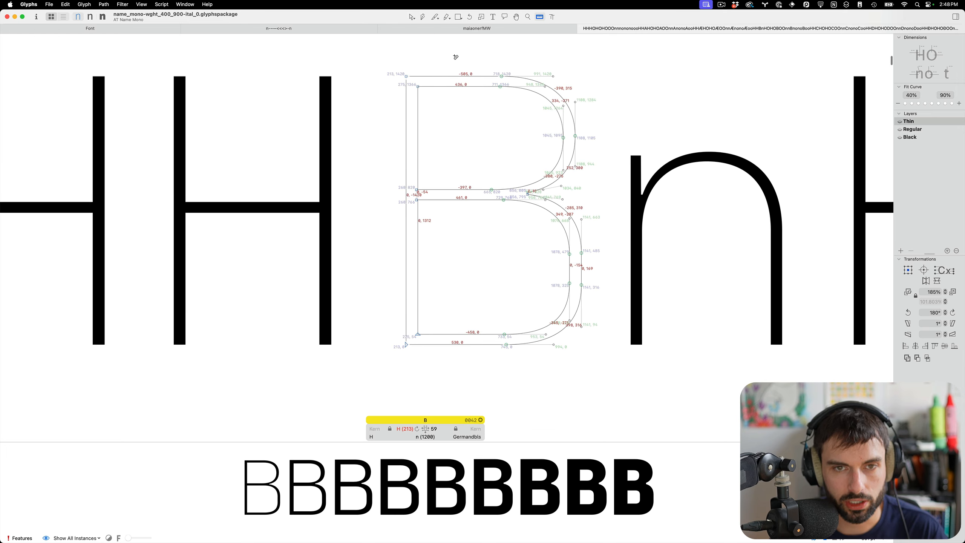
{"action": "left_click_drag", "start_coordinate": [454, 55], "coordinate": [461, 393]}
{"action": "key", "text": "v"}
{"action": "double_click", "coordinate": [248, 246]}
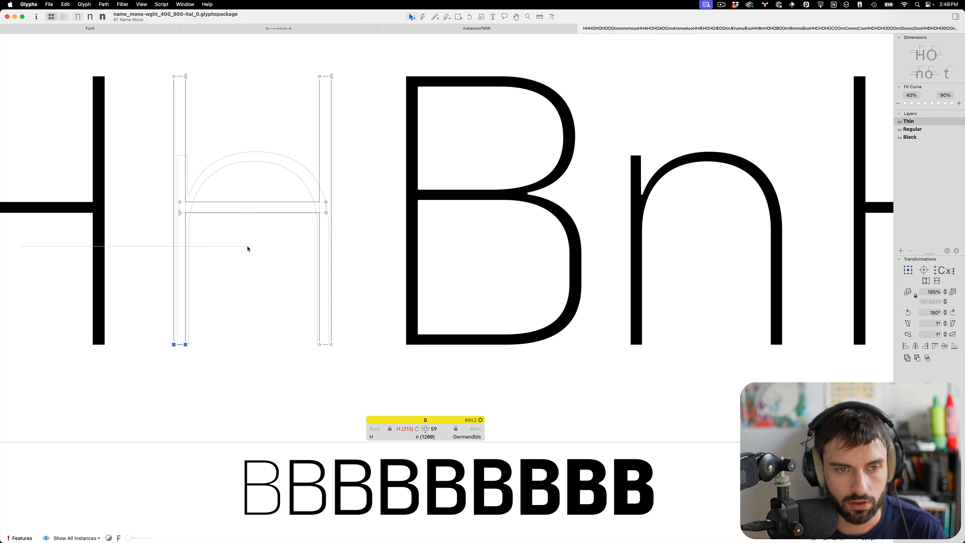
{"action": "key", "text": "l"}
{"action": "left_click_drag", "start_coordinate": [252, 155], "coordinate": [252, 156]}
{"action": "key", "text": "v"}
Step: Thicken the B's bottom stroke to 57 units by raising its inner edge, and remeasure the horizontal strokes
{"action": "double_click", "coordinate": [465, 276]}
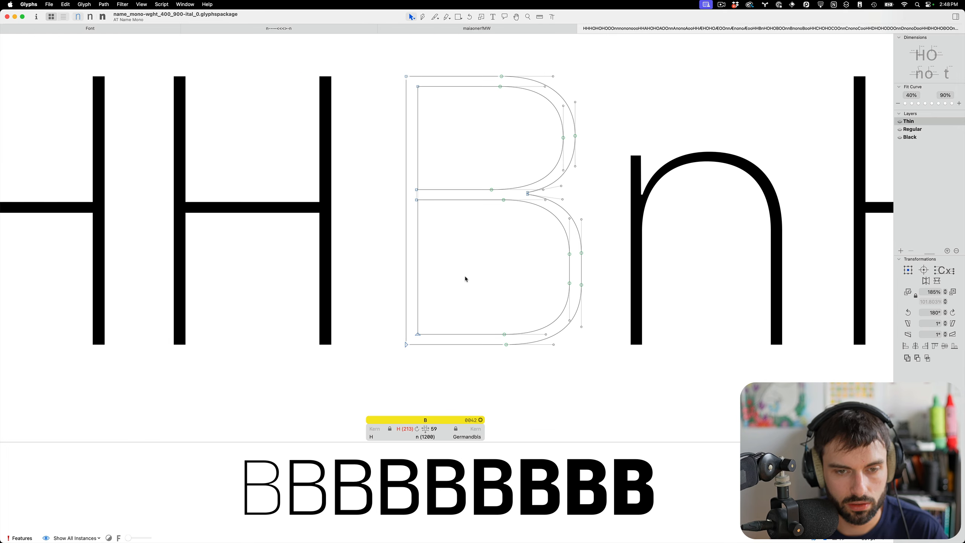
{"action": "left_click_drag", "start_coordinate": [516, 337], "coordinate": [413, 332]}
{"action": "key", "text": "alt+space"}
{"action": "key", "text": "alt+space"}
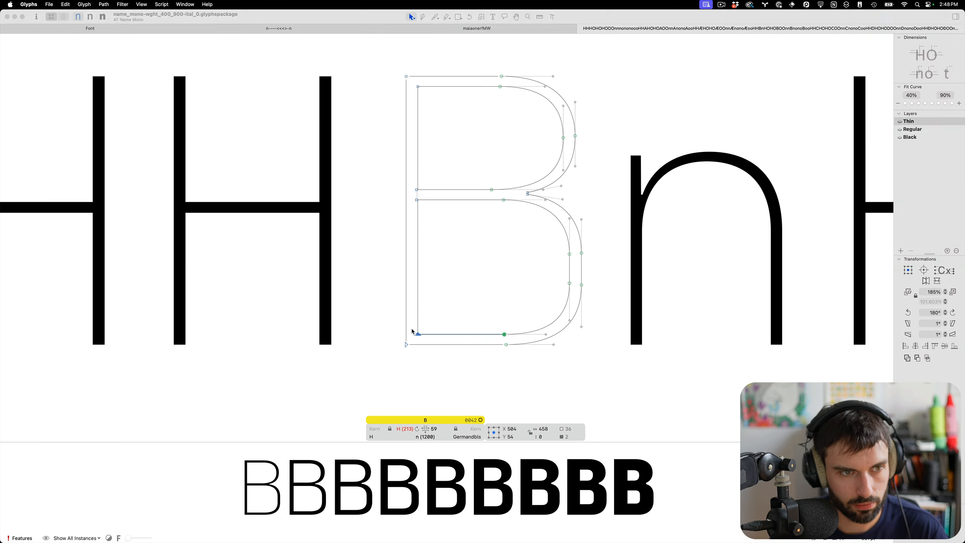
{"action": "key", "text": "Up"}
{"action": "key", "text": "Up"}
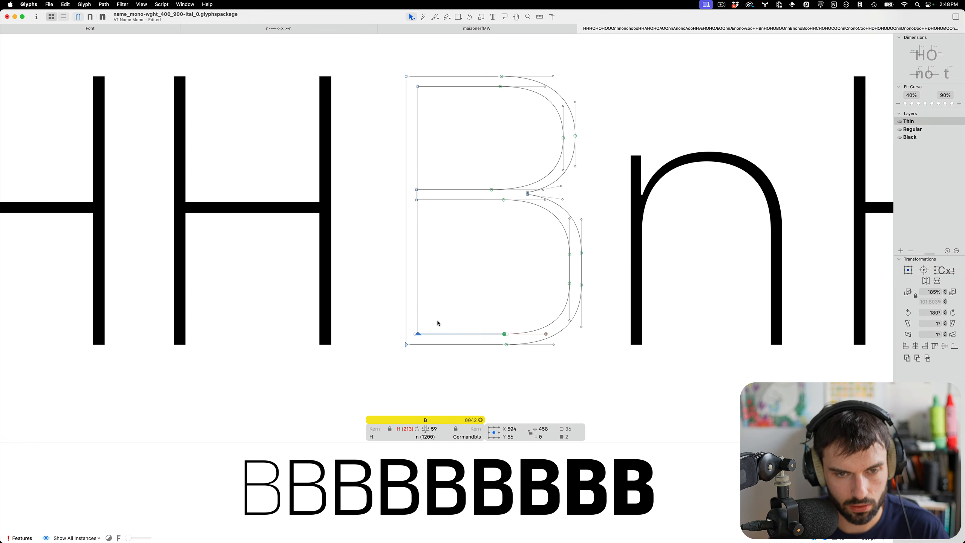
{"action": "left_click_drag", "start_coordinate": [445, 319], "coordinate": [513, 392]}
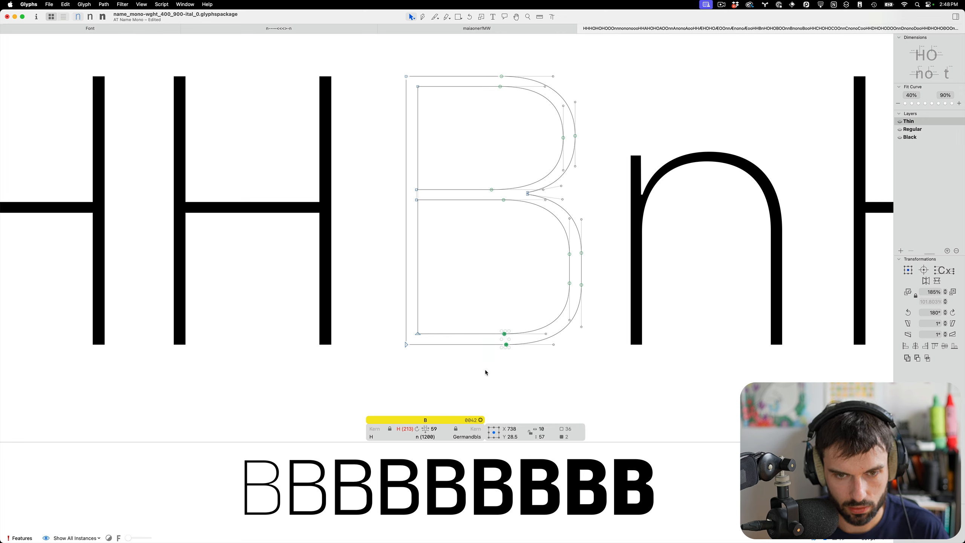
{"action": "key", "text": "l"}
{"action": "left_click_drag", "start_coordinate": [476, 380], "coordinate": [474, 34]}
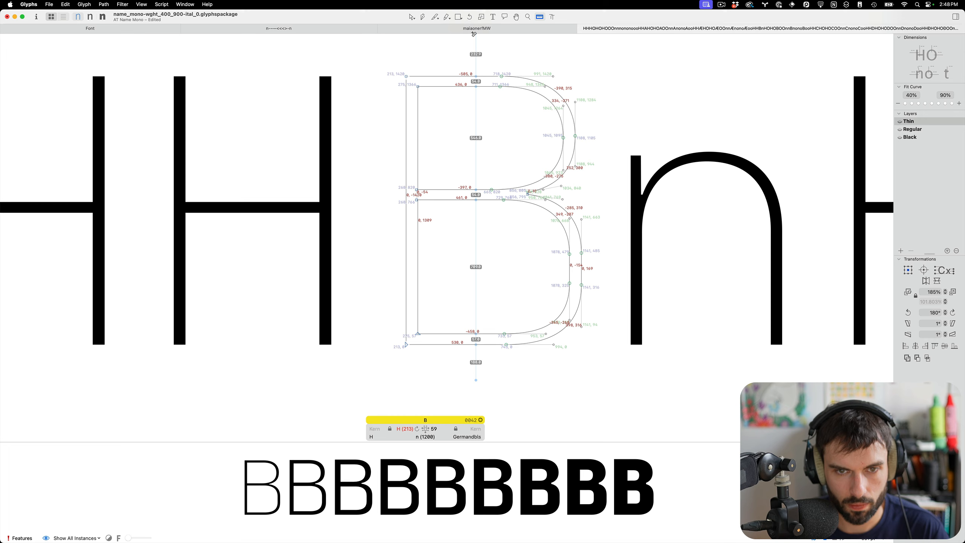
Step: Thicken the B's middle and top strokes, setting their lower edges to Y 764 and Y 1363, and recheck their thicknesses
{"action": "key", "text": "v"}
{"action": "left_click_drag", "start_coordinate": [513, 213], "coordinate": [408, 197]}
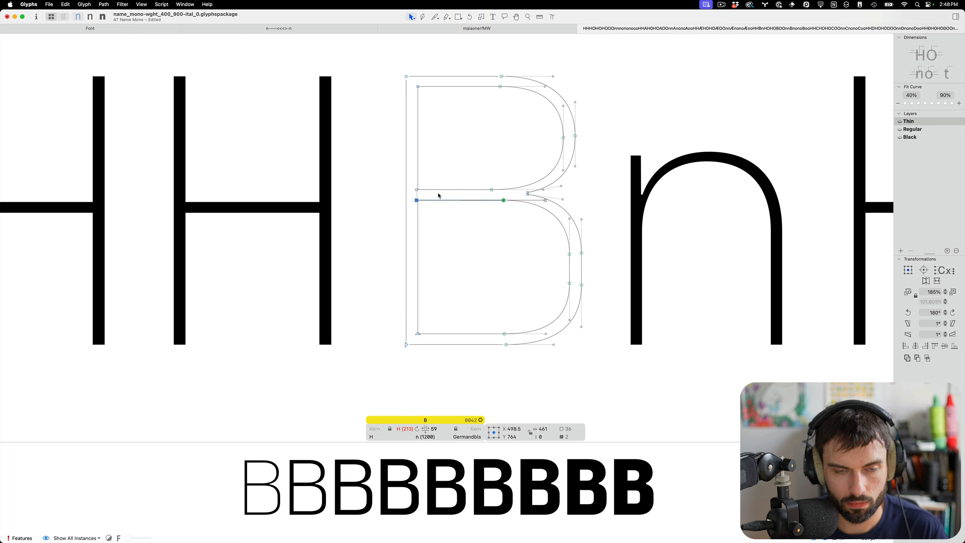
{"action": "left_click_drag", "start_coordinate": [410, 193], "coordinate": [417, 87]}
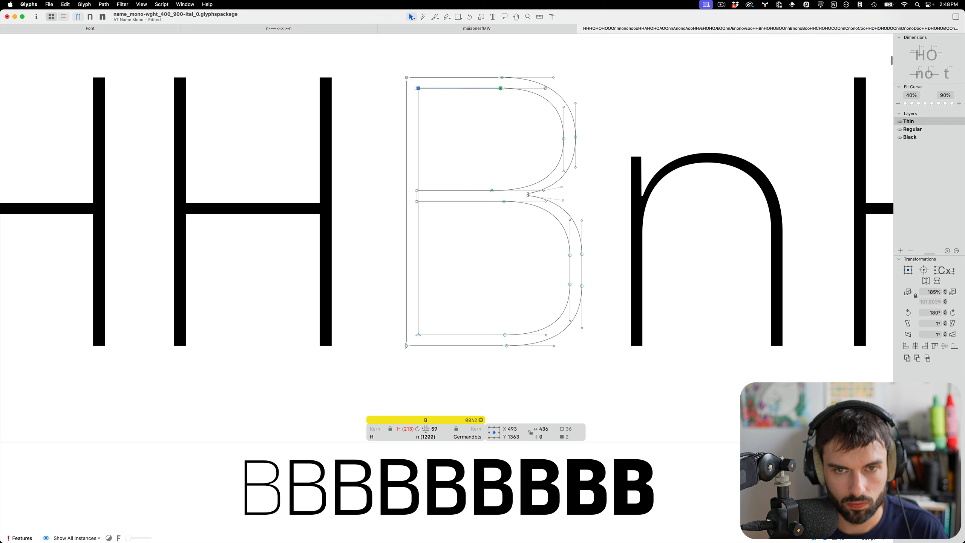
{"action": "key", "text": "l"}
{"action": "left_click_drag", "start_coordinate": [473, 58], "coordinate": [476, 415]}
{"action": "key", "text": "t"}
{"action": "key", "text": "super+minus"}
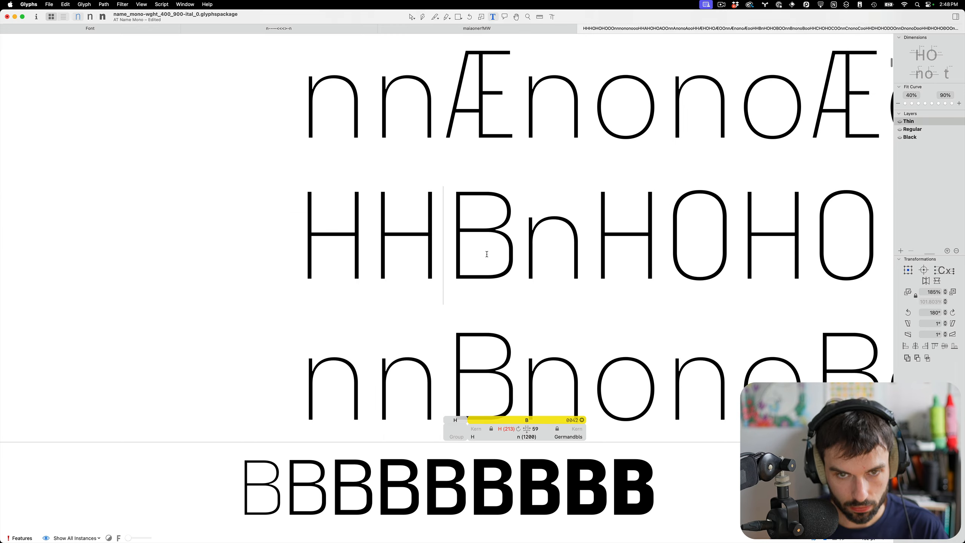
Step: Insert an E before the B in the HHB text line and measure its horizontal strokes
{"action": "type", "text": "E"}
{"action": "double_click", "coordinate": [479, 241]}
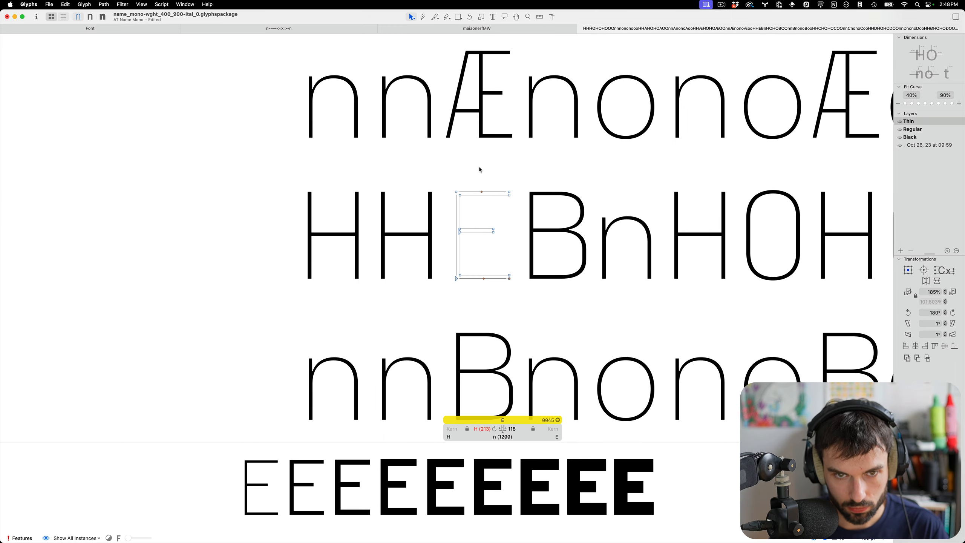
{"action": "key", "text": "l"}
{"action": "left_click_drag", "start_coordinate": [479, 168], "coordinate": [487, 319]}
{"action": "key", "text": "v"}
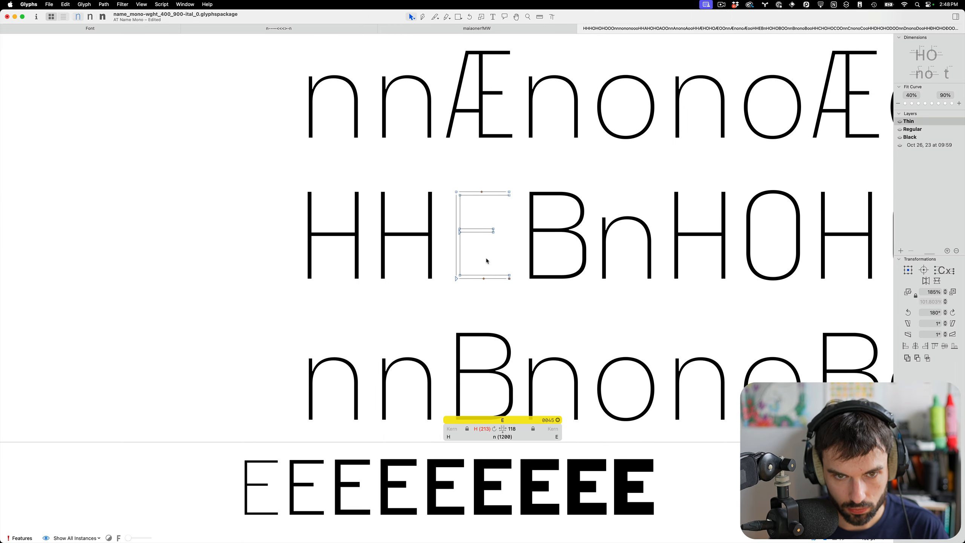
Step: Thicken the E's bottom, top and middle strokes to 57 units and preview the letter in the text line
{"action": "scroll", "coordinate": [485, 259], "scroll_direction": "up", "scroll_amount": 5}
{"action": "left_click_drag", "start_coordinate": [542, 296], "coordinate": [388, 278]}
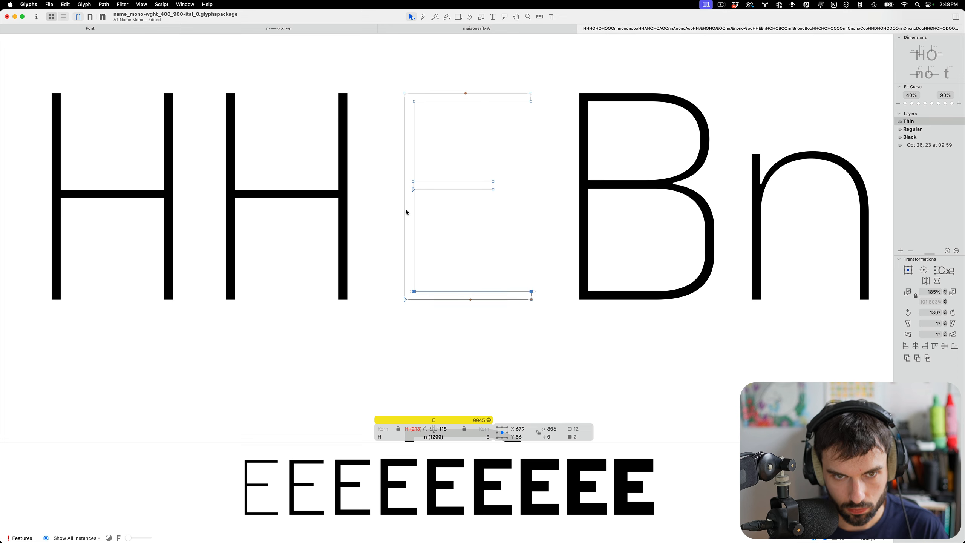
{"action": "mouse_move", "coordinate": [551, 123]}
{"action": "left_mouse_down"}
{"action": "mouse_move", "coordinate": [526, 94]}
{"action": "mouse_move", "coordinate": [532, 101]}
{"action": "mouse_move", "coordinate": [406, 111]}
{"action": "left_mouse_up"}
{"action": "left_click_drag", "start_coordinate": [503, 151], "coordinate": [482, 234]}
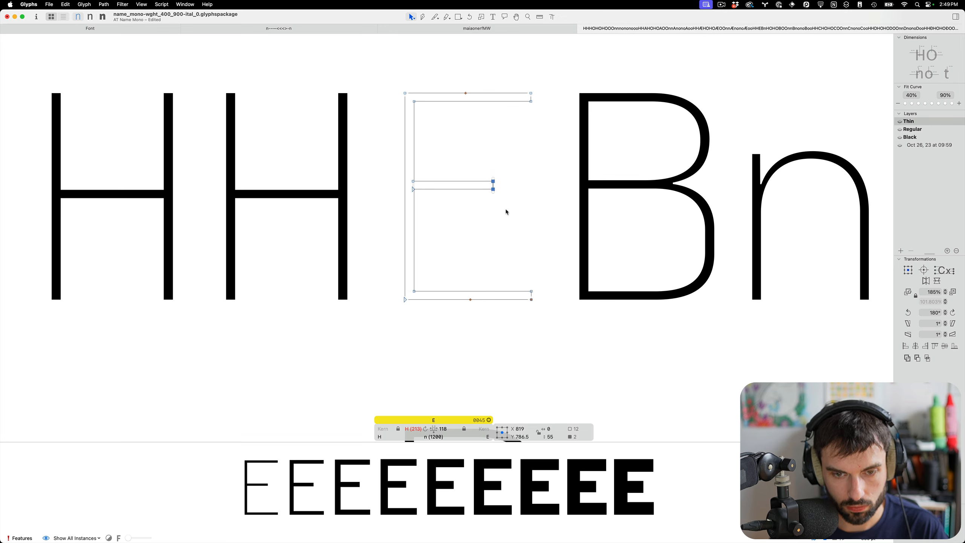
{"action": "key", "text": "t"}
{"action": "scroll", "coordinate": [422, 206], "scroll_direction": "down", "scroll_amount": 3}
{"action": "scroll", "coordinate": [415, 203], "scroll_direction": "up", "scroll_amount": 3}
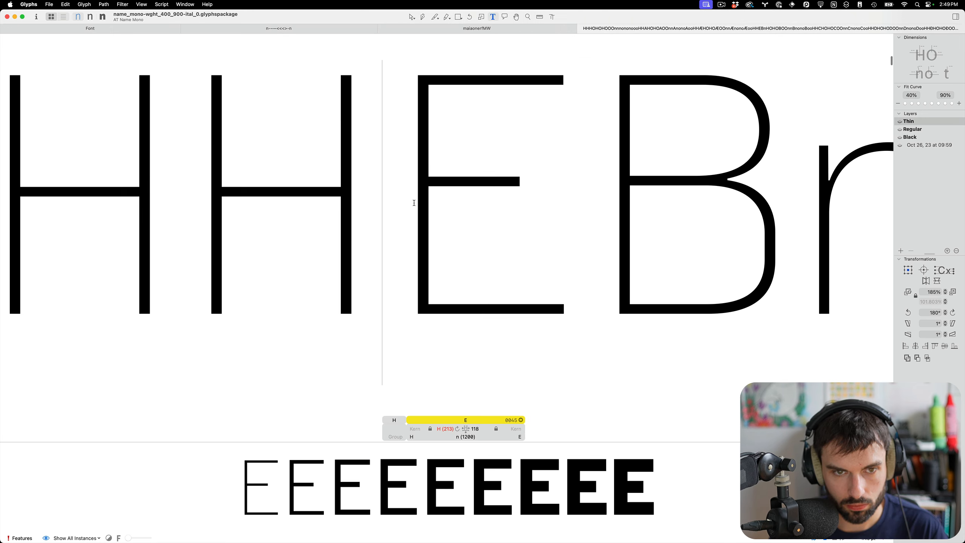
Step: Measure the E's middle stroke and check the thickness of its other horizontals
{"action": "double_click", "coordinate": [319, 211]}
{"action": "double_click", "coordinate": [510, 210]}
{"action": "key", "text": "l"}
{"action": "left_click_drag", "start_coordinate": [475, 143], "coordinate": [477, 251]}
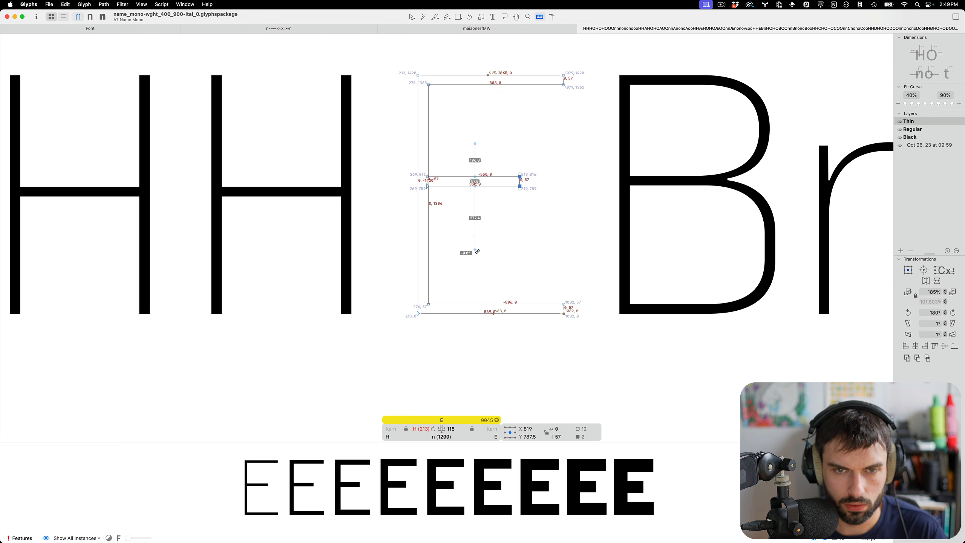
{"action": "key", "text": "t"}
{"action": "scroll", "coordinate": [464, 231], "scroll_direction": "down", "scroll_amount": 3}
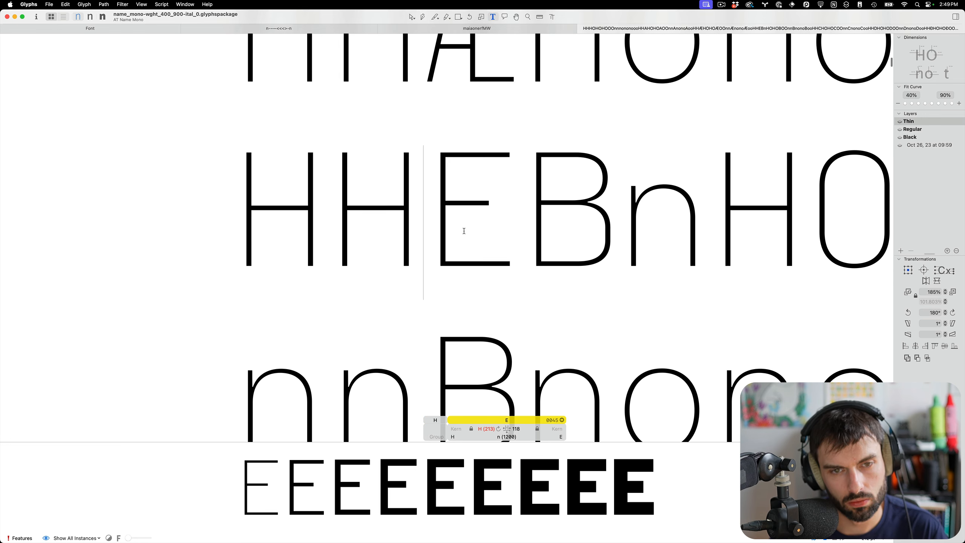
Step: Measure the E's stem and compare its thickness with the adjacent H's stem
{"action": "double_click", "coordinate": [371, 232]}
{"action": "key", "text": "l"}
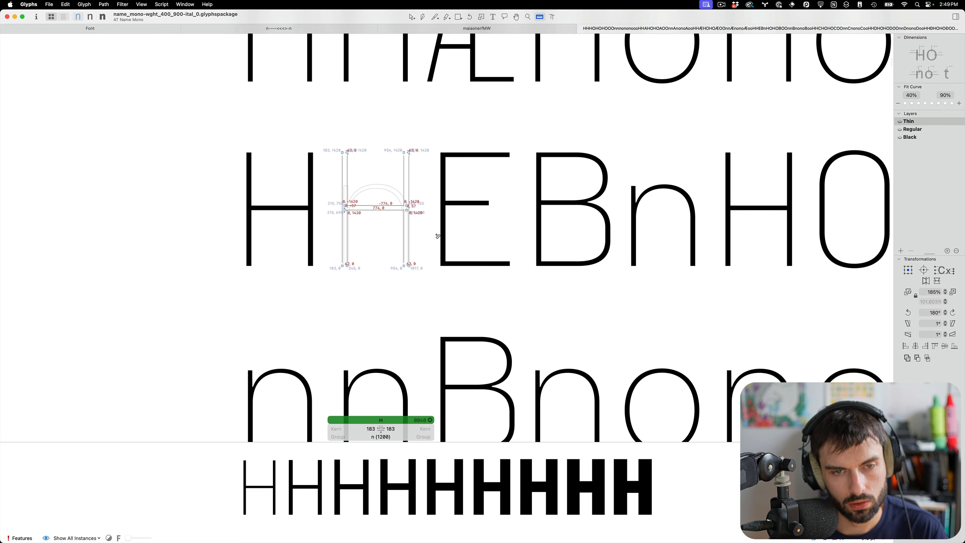
{"action": "double_click", "coordinate": [501, 227]}
{"action": "left_click_drag", "start_coordinate": [492, 231], "coordinate": [391, 230]}
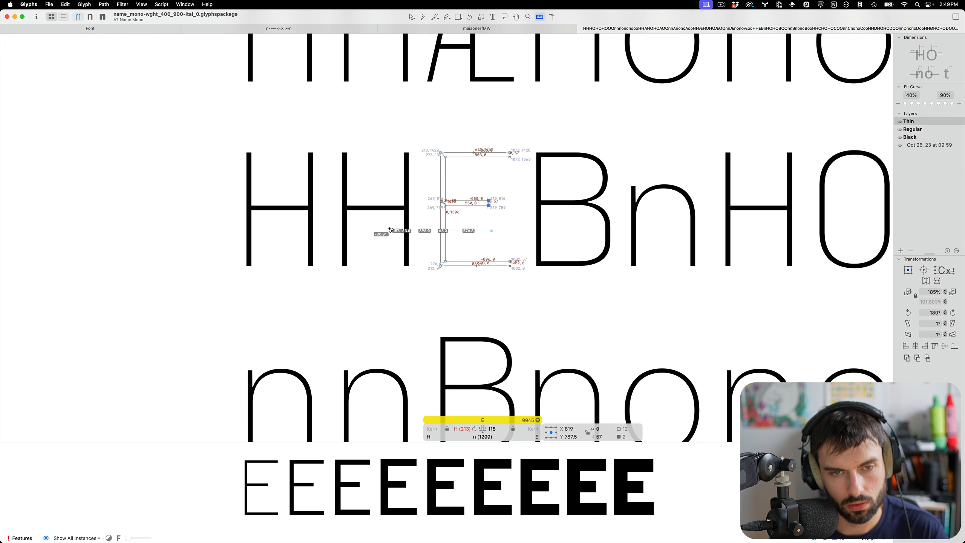
{"action": "key", "text": "t"}
{"action": "scroll", "coordinate": [545, 219], "scroll_direction": "down", "scroll_amount": 3}
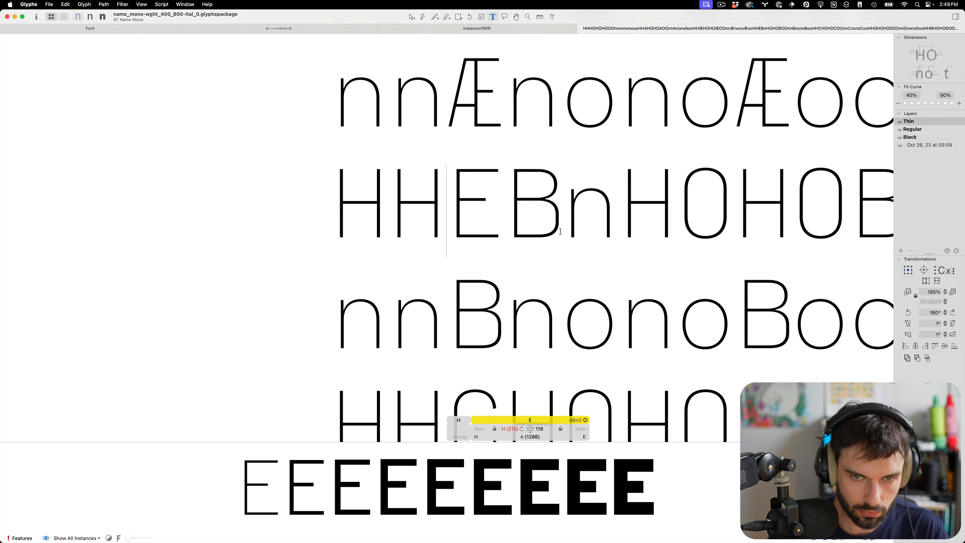
Step: Inspect the C's outline around its lower curve and terminal against the neighbouring H, and save the font
{"action": "scroll", "coordinate": [560, 231], "scroll_direction": "right", "scroll_amount": 3}
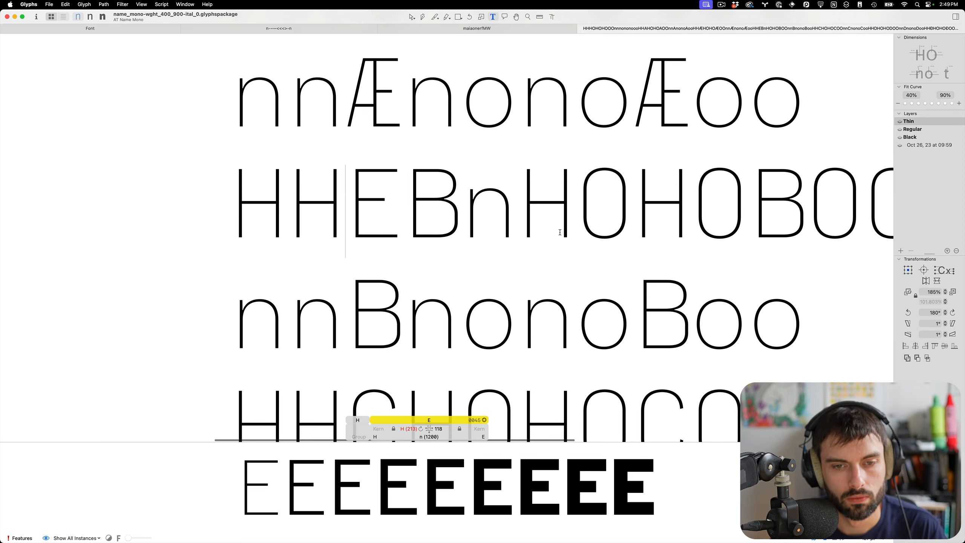
{"action": "scroll", "coordinate": [560, 232], "scroll_direction": "down", "scroll_amount": 5}
{"action": "scroll", "coordinate": [551, 228], "scroll_direction": "down", "scroll_amount": 2}
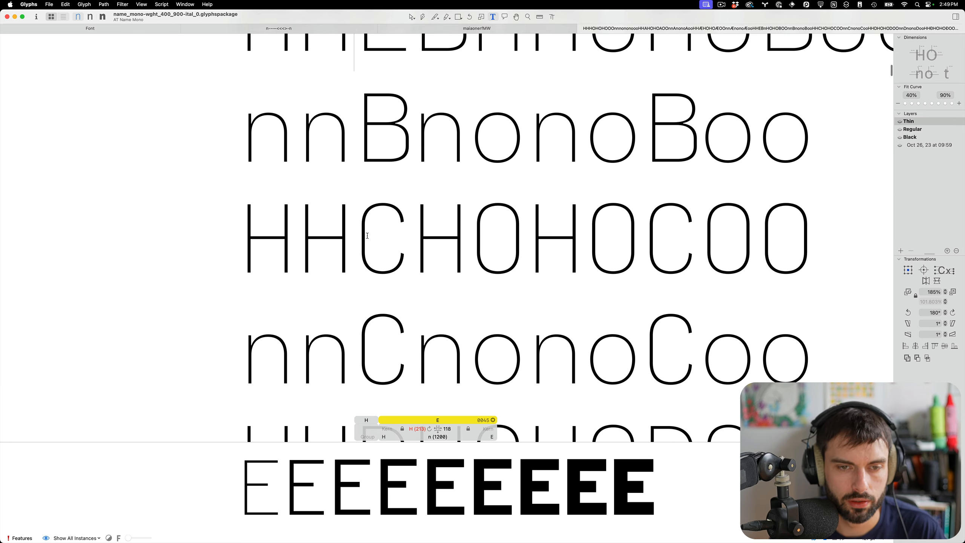
{"action": "scroll", "coordinate": [372, 233], "scroll_direction": "up", "scroll_amount": 5}
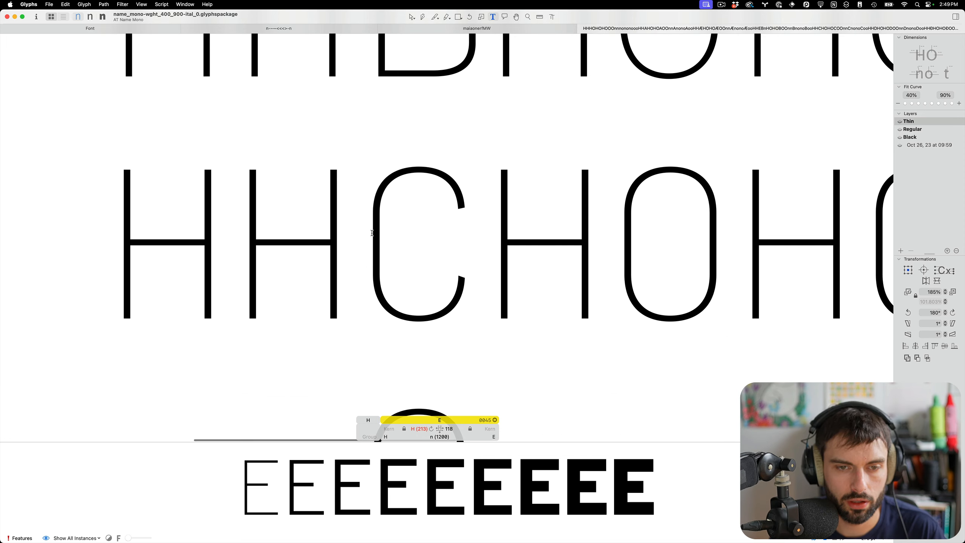
{"action": "double_click", "coordinate": [411, 229]}
{"action": "scroll", "coordinate": [483, 287], "scroll_direction": "up", "scroll_amount": 6}
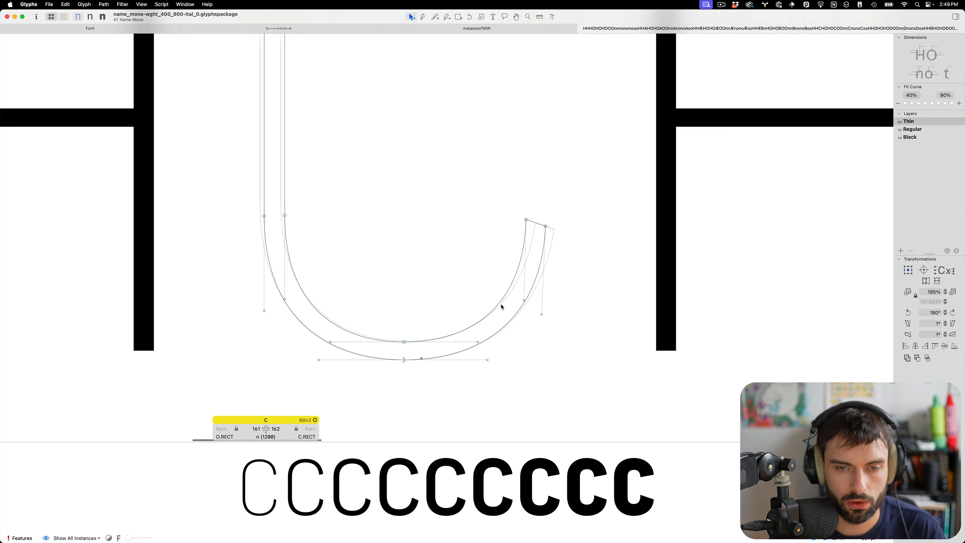
{"action": "key", "text": "t"}
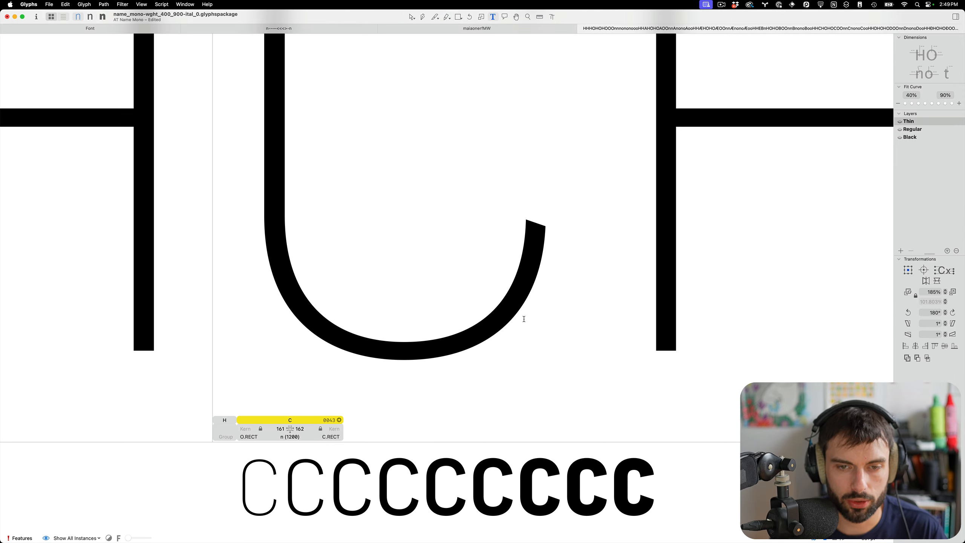
{"action": "scroll", "coordinate": [517, 315], "scroll_direction": "down", "scroll_amount": 5}
{"action": "key", "text": "super+s"}
{"action": "scroll", "coordinate": [450, 168], "scroll_direction": "down", "scroll_amount": 3}
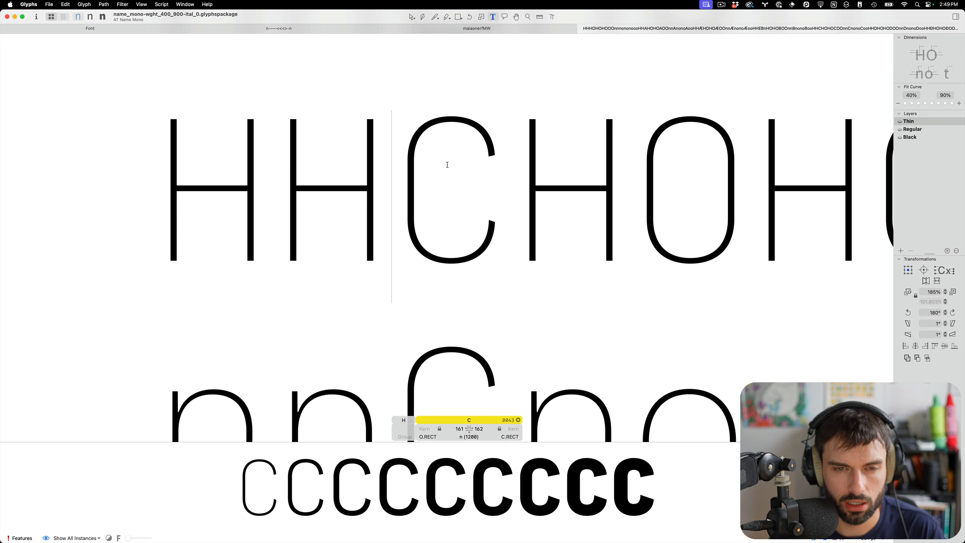
Step: Measure the D's vertical strokes across the letter in the HHD text line
{"action": "scroll", "coordinate": [446, 165], "scroll_direction": "down", "scroll_amount": 6}
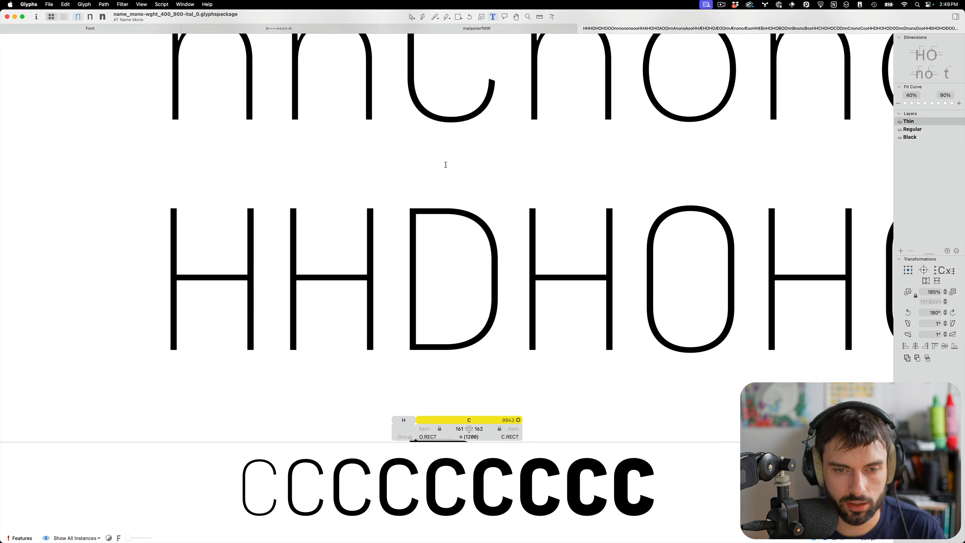
{"action": "left_click", "coordinate": [446, 264]}
{"action": "double_click", "coordinate": [427, 243]}
{"action": "key", "text": "l"}
{"action": "left_click_drag", "start_coordinate": [543, 293], "coordinate": [330, 295]}
{"action": "key", "text": "t"}
{"action": "scroll", "coordinate": [459, 239], "scroll_direction": "down", "scroll_amount": 5}
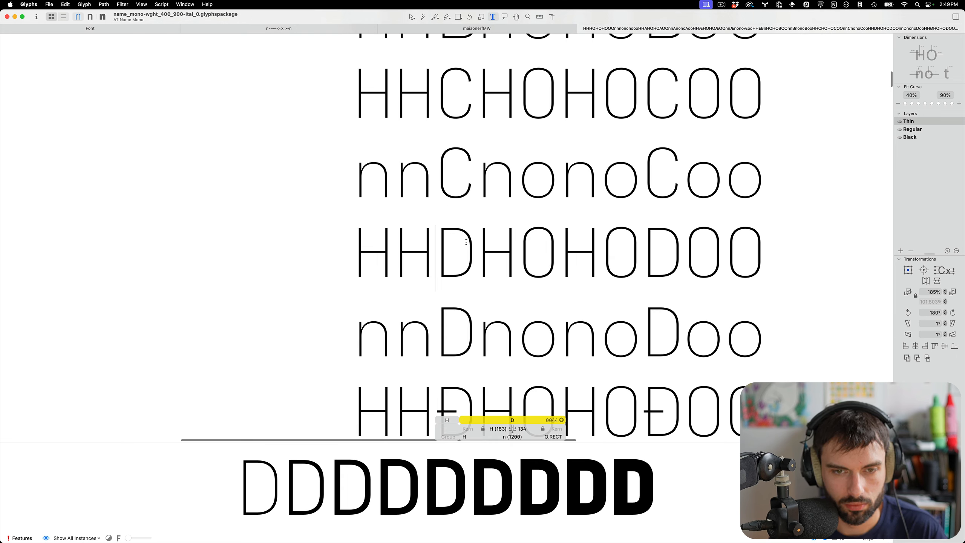
Step: Review the Đ, E and F text lines and measure the F's horizontal strokes
{"action": "scroll", "coordinate": [466, 242], "scroll_direction": "down", "scroll_amount": 5}
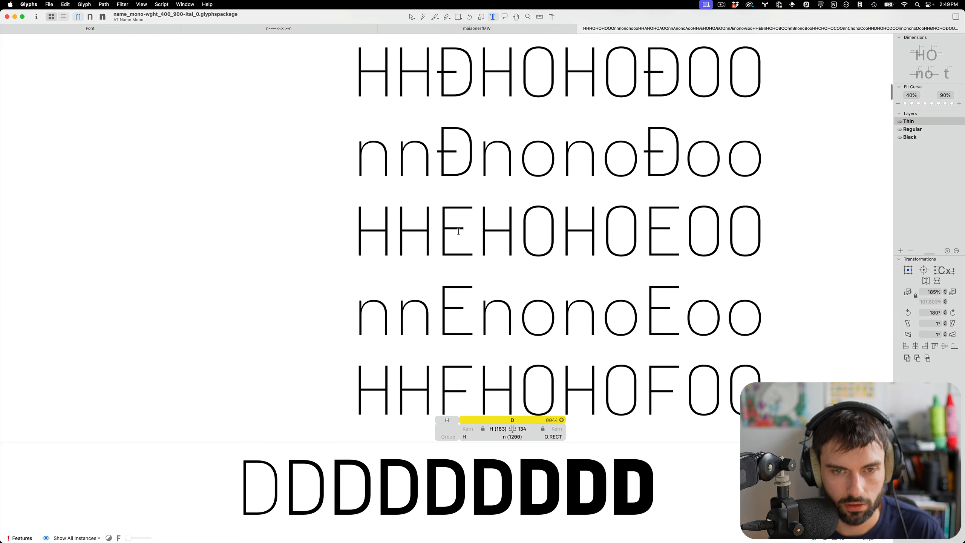
{"action": "scroll", "coordinate": [459, 232], "scroll_direction": "up", "scroll_amount": 5}
{"action": "scroll", "coordinate": [459, 231], "scroll_direction": "down", "scroll_amount": 3}
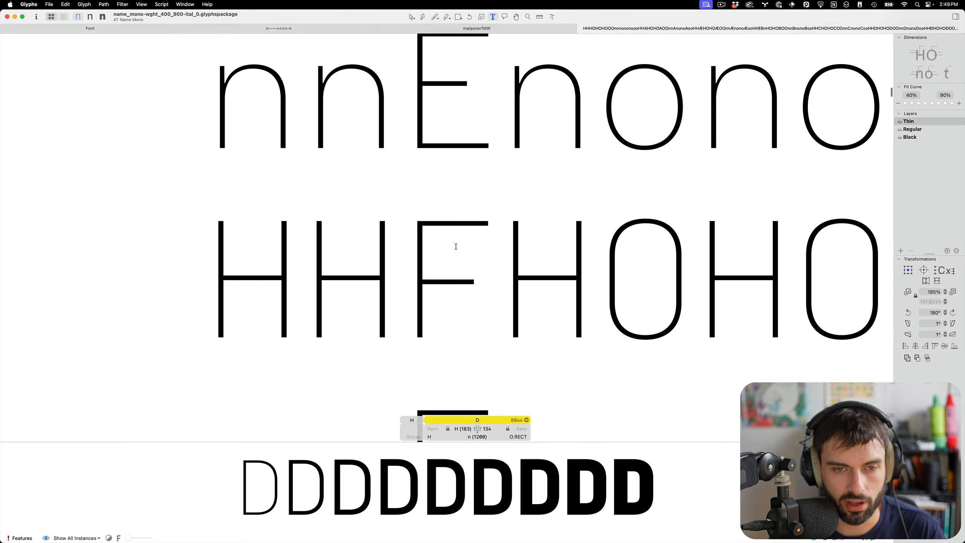
{"action": "scroll", "coordinate": [455, 246], "scroll_direction": "down", "scroll_amount": 6}
{"action": "scroll", "coordinate": [456, 245], "scroll_direction": "up", "scroll_amount": 3}
{"action": "scroll", "coordinate": [452, 220], "scroll_direction": "up", "scroll_amount": 3}
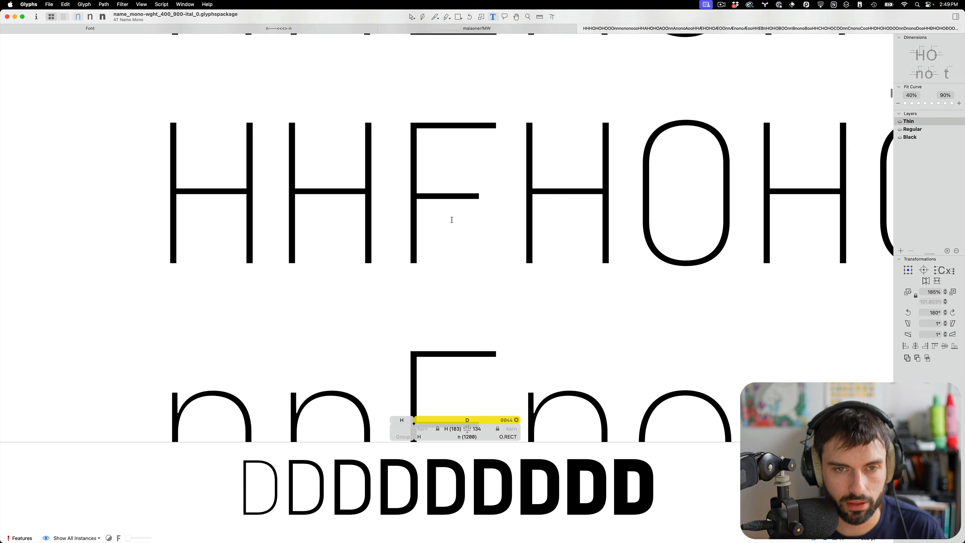
{"action": "double_click", "coordinate": [446, 170]}
{"action": "key", "text": "l"}
{"action": "left_click_drag", "start_coordinate": [436, 103], "coordinate": [436, 290]}
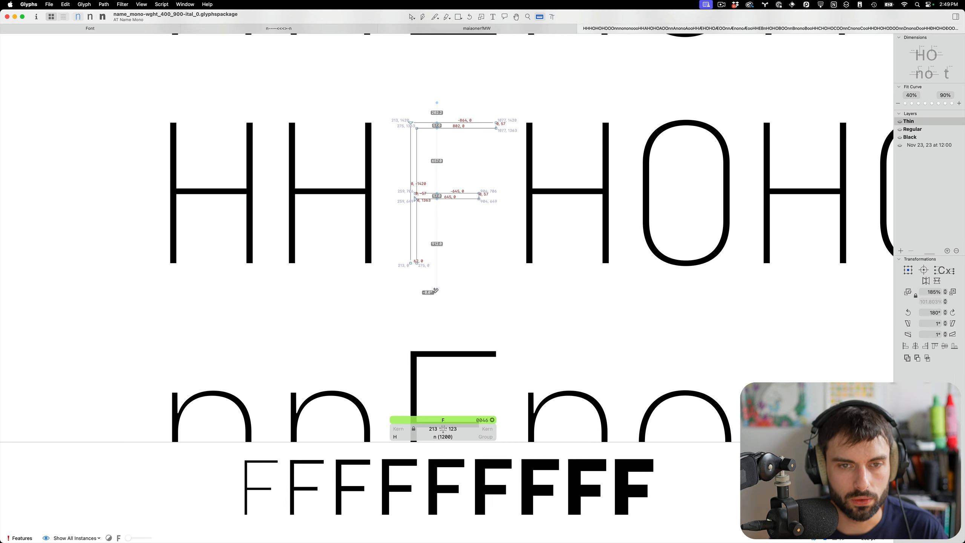
{"action": "key", "text": "t"}
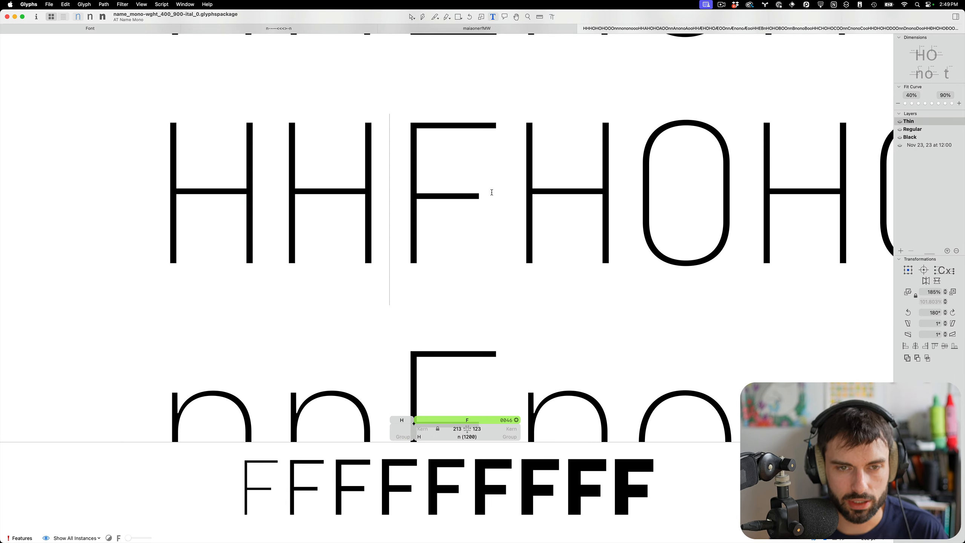
Step: Re-interpolate the empty Thin layer of the capital I from the other masters
{"action": "scroll", "coordinate": [492, 192], "scroll_direction": "down", "scroll_amount": 3}
{"action": "scroll", "coordinate": [491, 193], "scroll_direction": "down", "scroll_amount": 5}
{"action": "scroll", "coordinate": [463, 229], "scroll_direction": "up", "scroll_amount": 4}
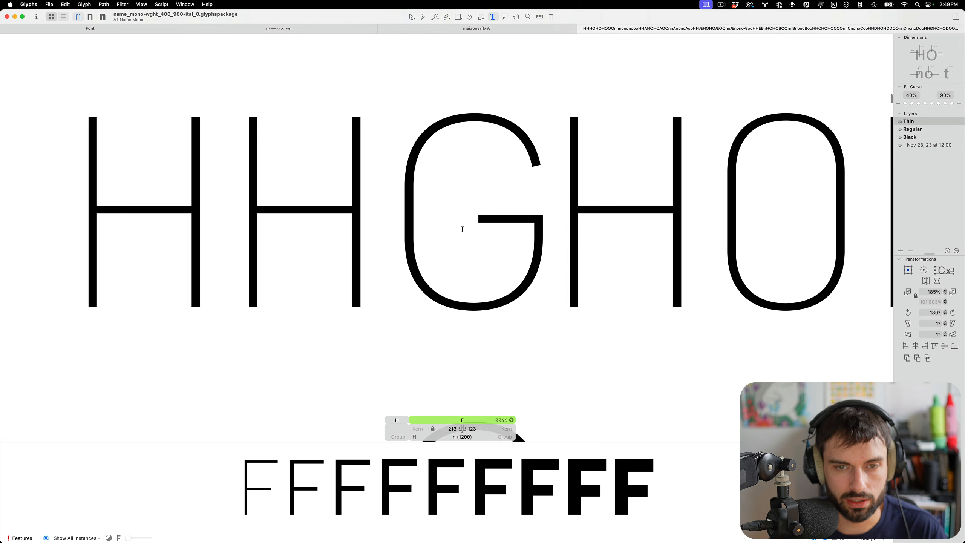
{"action": "scroll", "coordinate": [463, 229], "scroll_direction": "down", "scroll_amount": 5}
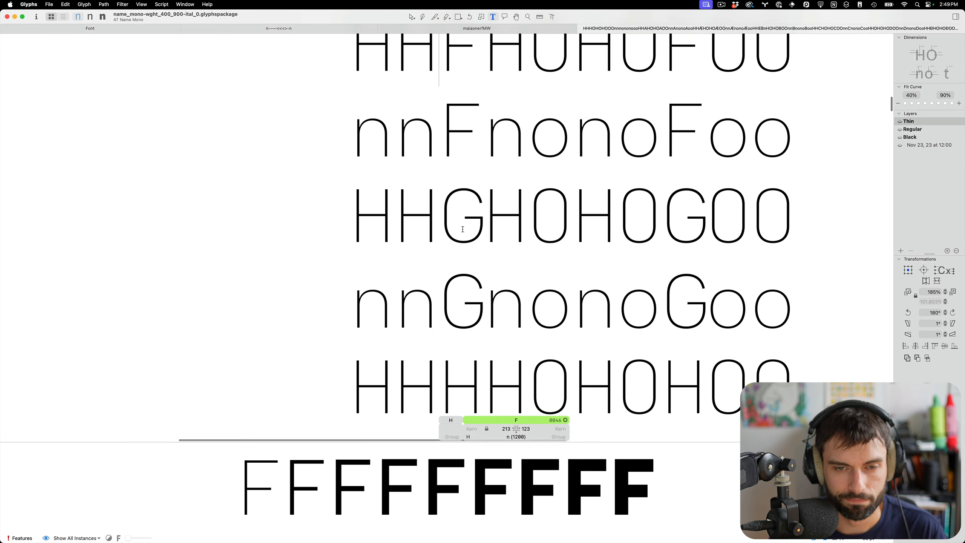
{"action": "scroll", "coordinate": [463, 229], "scroll_direction": "down", "scroll_amount": 3}
{"action": "scroll", "coordinate": [463, 229], "scroll_direction": "down", "scroll_amount": 4}
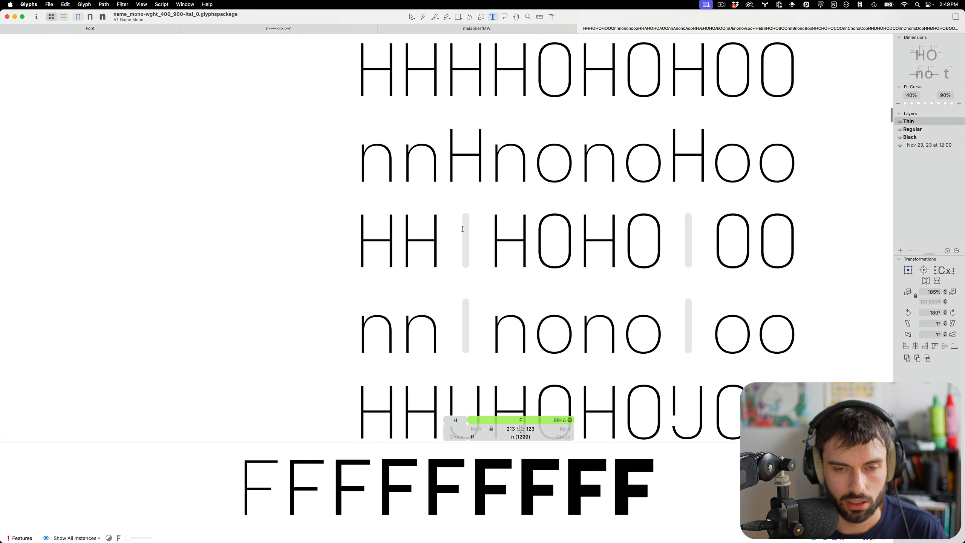
{"action": "scroll", "coordinate": [483, 256], "scroll_direction": "up", "scroll_amount": 4}
{"action": "double_click", "coordinate": [442, 224]}
{"action": "scroll", "coordinate": [442, 224], "scroll_direction": "right", "scroll_amount": 1}
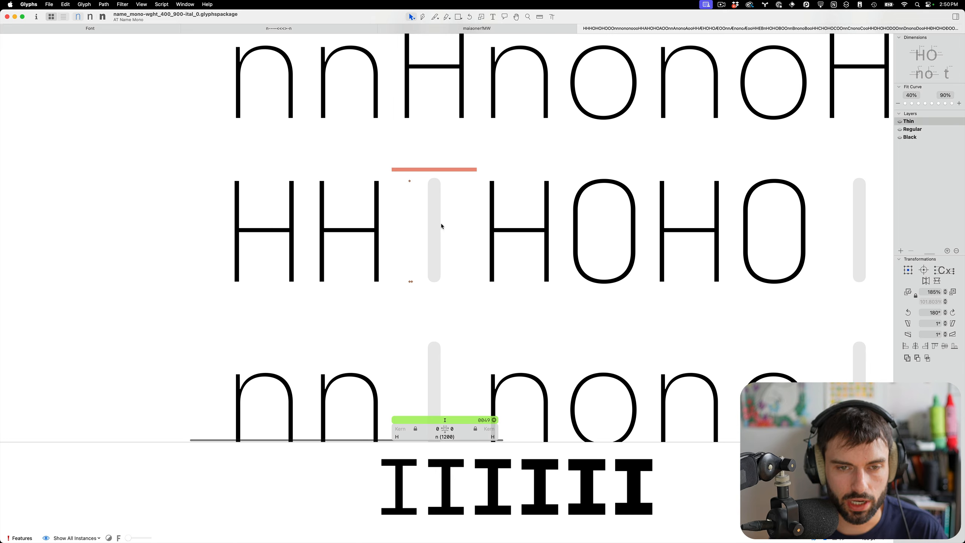
{"action": "right_click", "coordinate": [931, 124]}
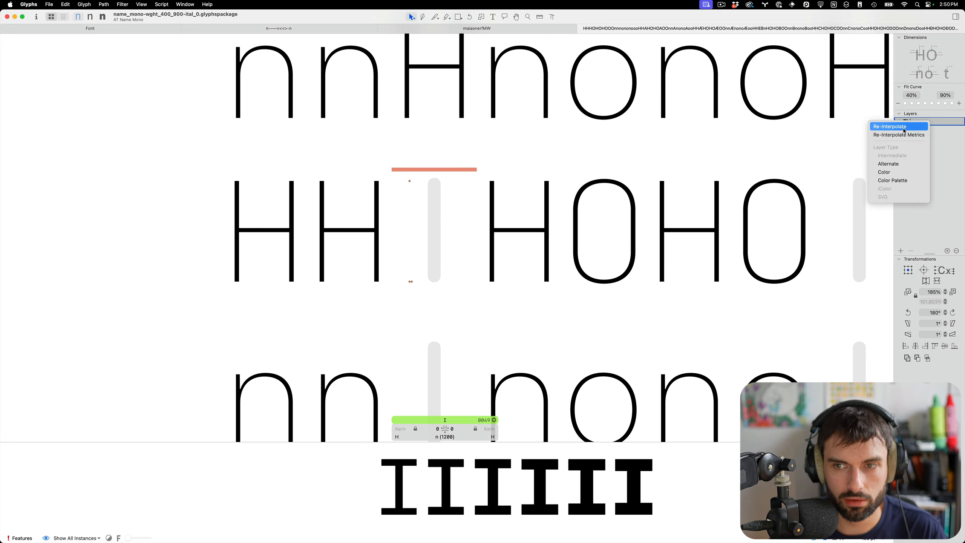
{"action": "left_click", "coordinate": [902, 130]}
{"action": "scroll", "coordinate": [401, 218], "scroll_direction": "up", "scroll_amount": 3}
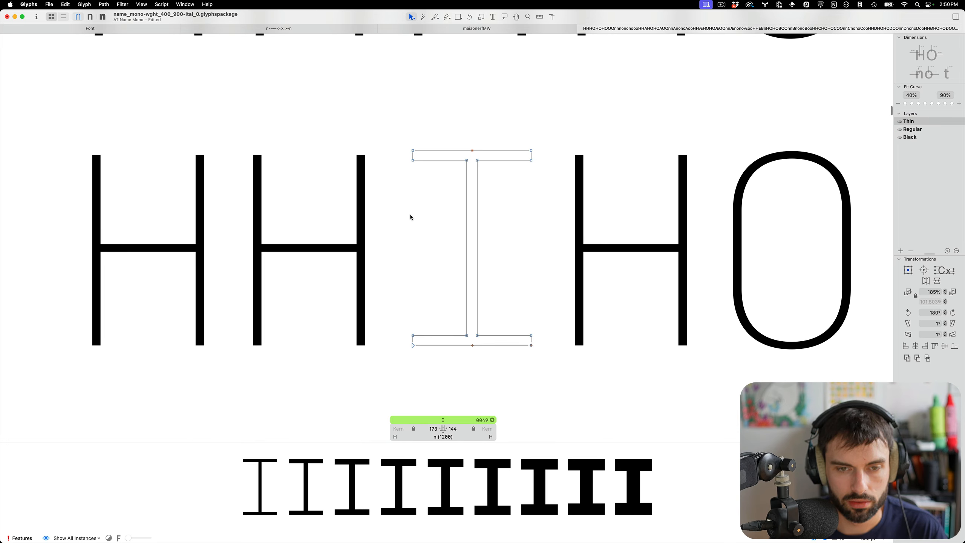
Step: Measure the H's stem next to the I and record 63 as the capitals' vertical stem dimension
{"action": "key", "text": "l"}
{"action": "key", "text": "v"}
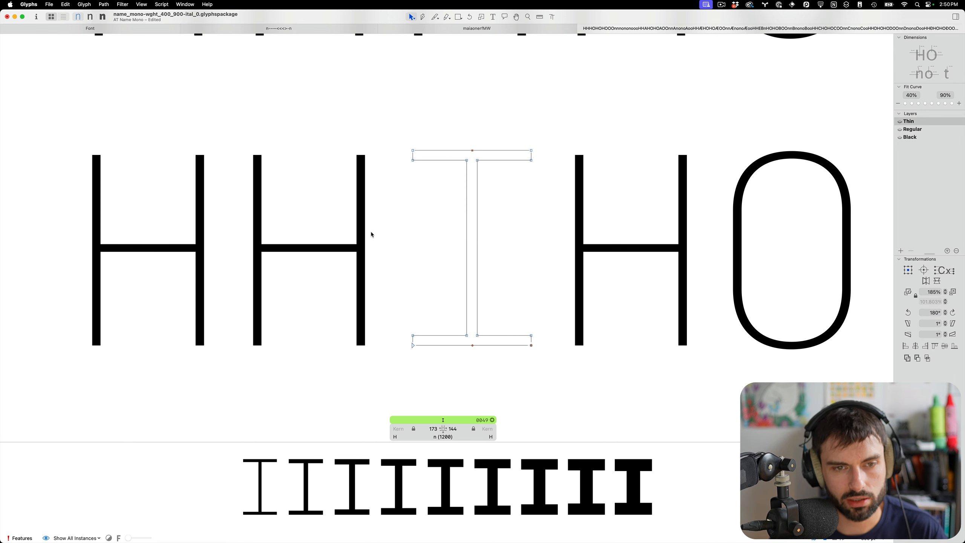
{"action": "double_click", "coordinate": [334, 227]}
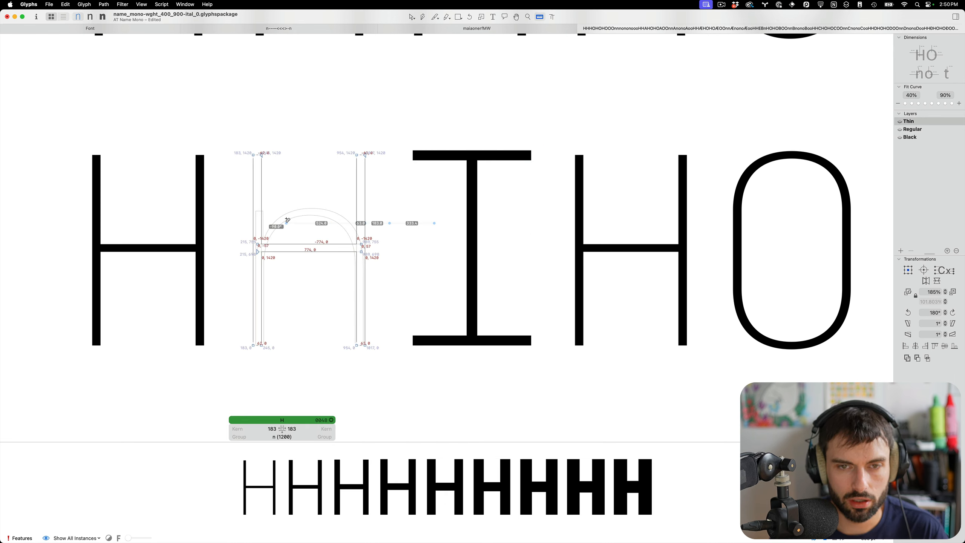
{"action": "left_click", "coordinate": [913, 51]}
{"action": "type", "text": "63"}
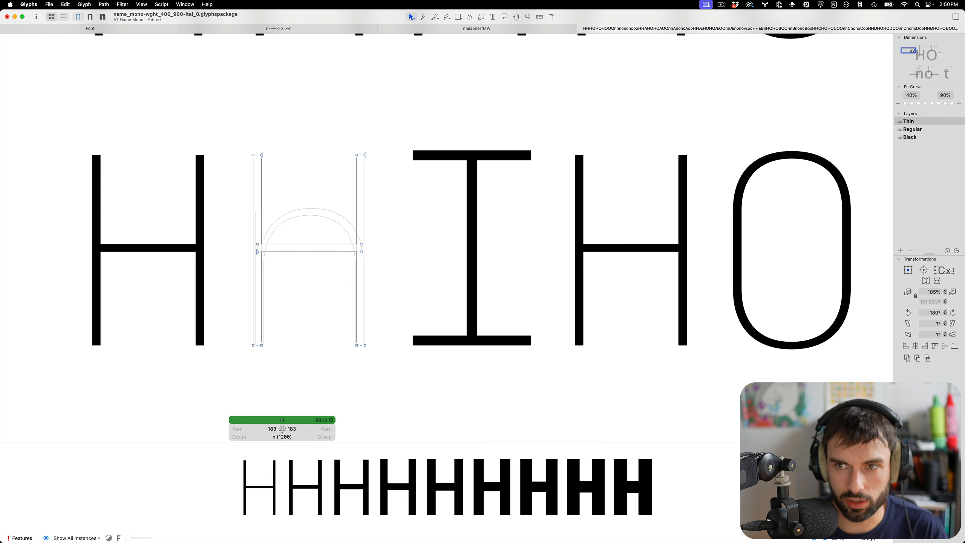
{"action": "key", "text": "Return"}
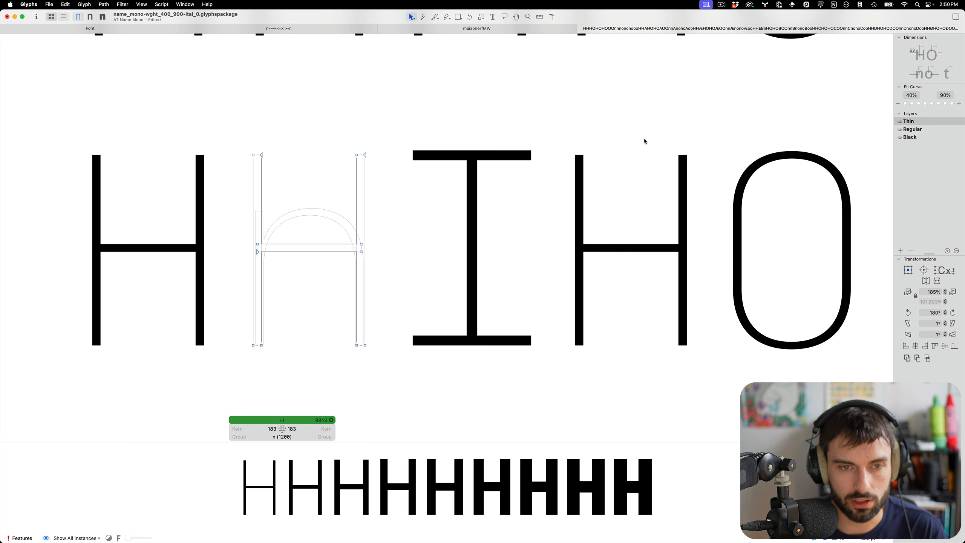
Step: Measure the H's crossbar and record 57 as the capitals' horizontal bar dimension
{"action": "left_click_drag", "start_coordinate": [408, 231], "coordinate": [315, 286]}
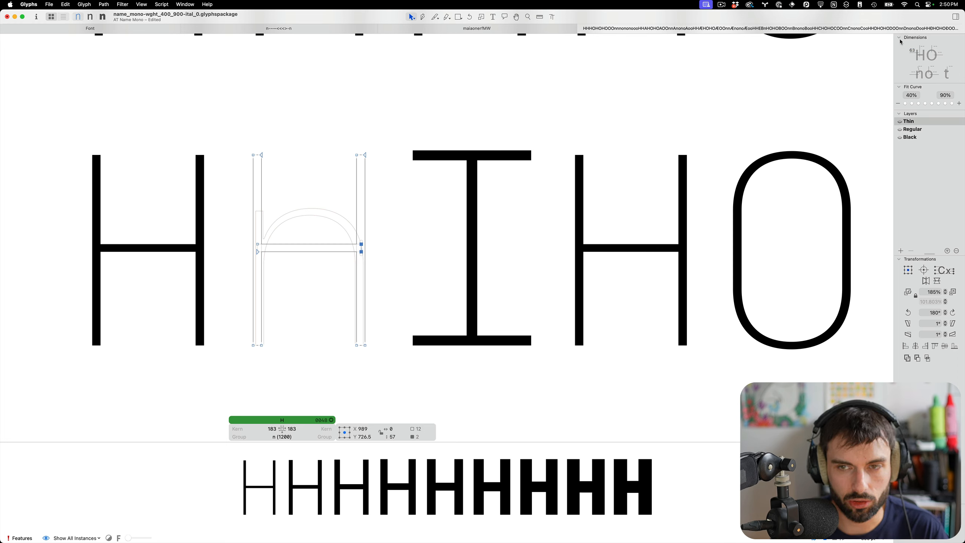
{"action": "left_click", "coordinate": [922, 47]}
{"action": "type", "text": "67"}
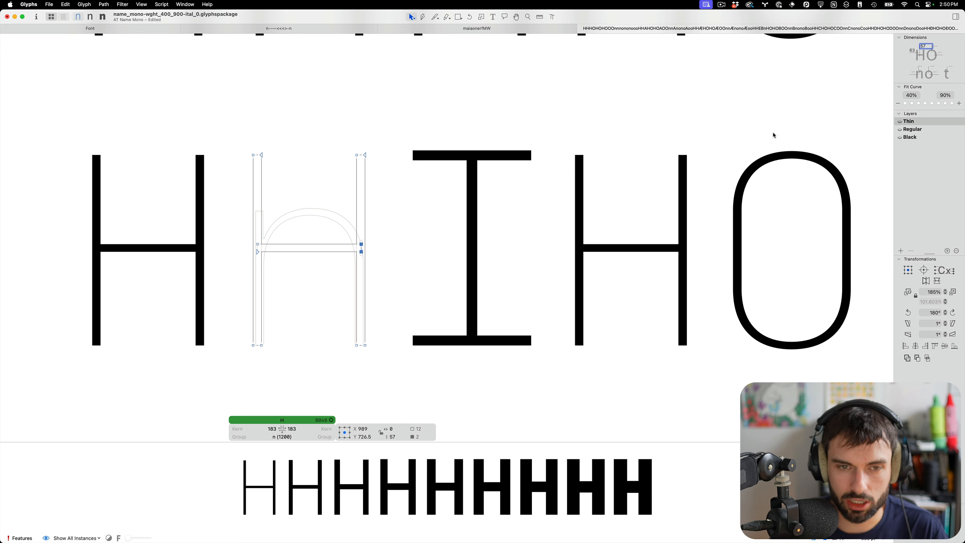
{"action": "key", "text": "Tab"}
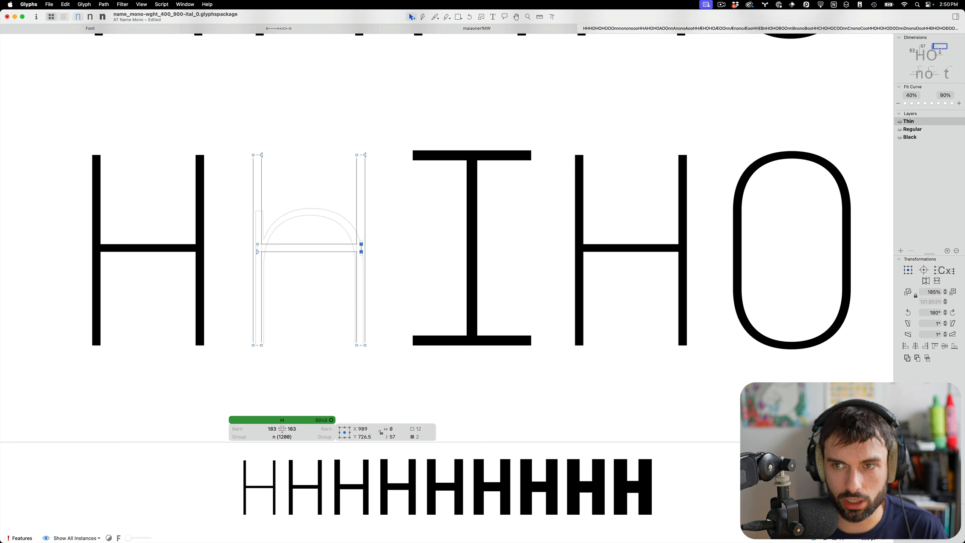
Step: Measure the O's top and side strokes and record 56 and 64 as the capitals' round stroke dimensions
{"action": "double_click", "coordinate": [765, 204]}
{"action": "left_click_drag", "start_coordinate": [805, 130], "coordinate": [780, 215]}
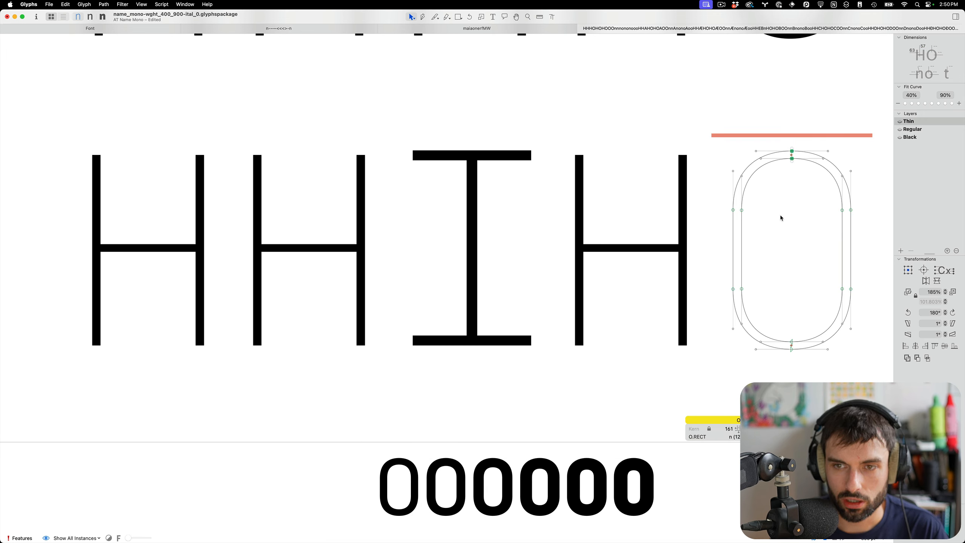
{"action": "left_click", "coordinate": [935, 44]}
{"action": "type", "text": "56"}
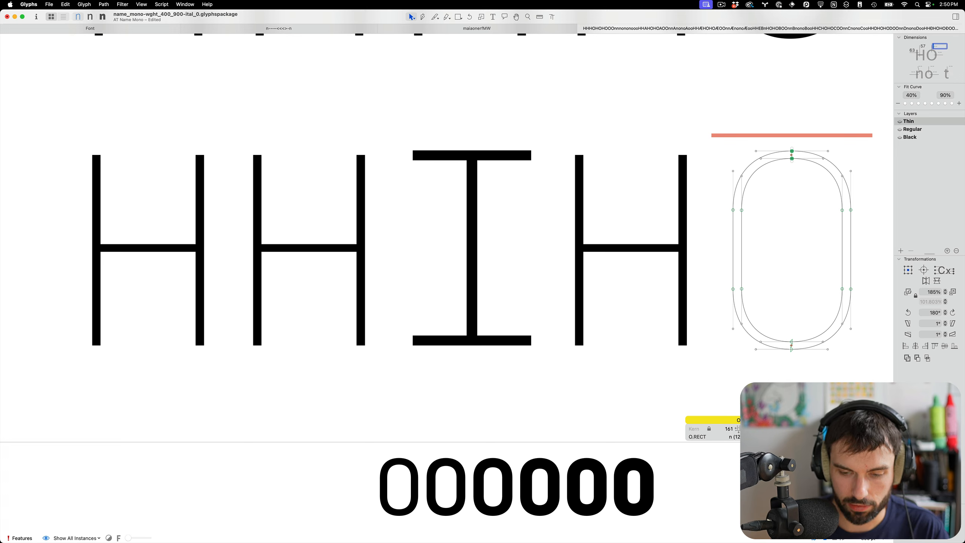
{"action": "left_click_drag", "start_coordinate": [804, 249], "coordinate": [659, 194]}
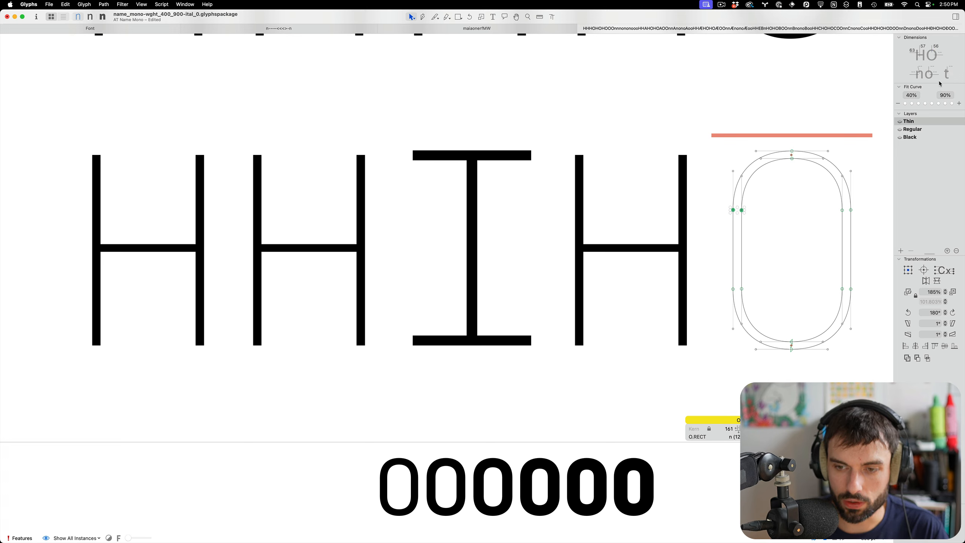
{"action": "left_click", "coordinate": [939, 52]}
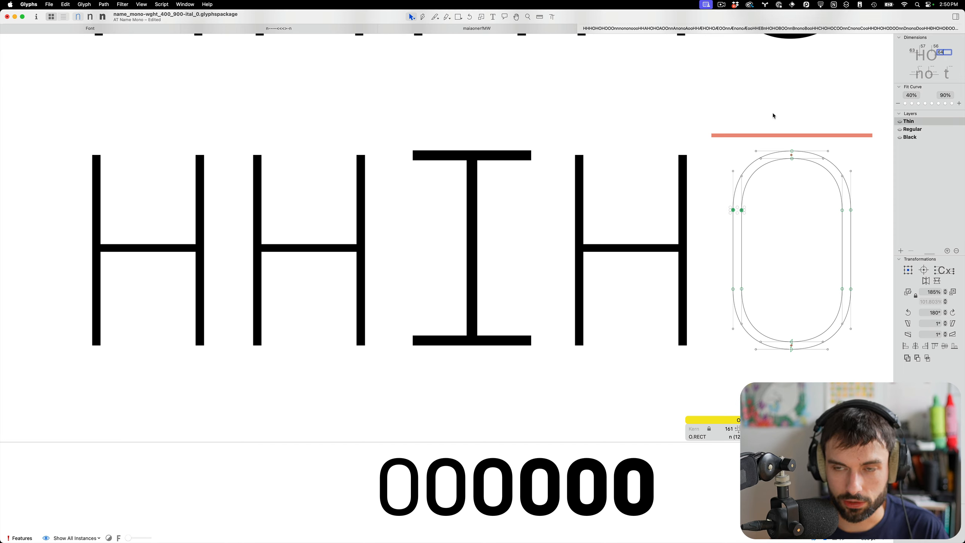
{"action": "scroll", "coordinate": [680, 166], "scroll_direction": "right", "scroll_amount": 3}
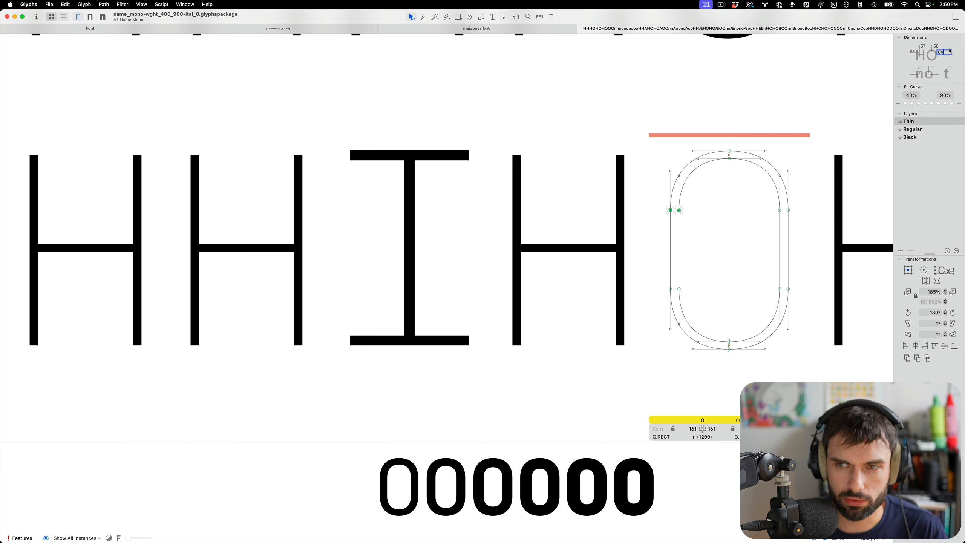
Step: Narrow the Thin I's vertical stem to suit the H, with its edges at X 584 and 646
{"action": "double_click", "coordinate": [453, 213]}
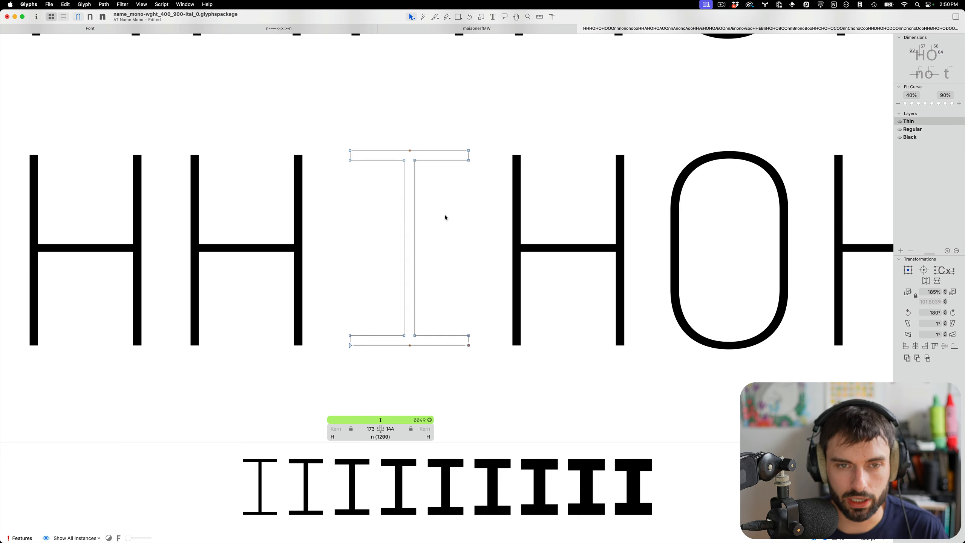
{"action": "left_click_drag", "start_coordinate": [431, 126], "coordinate": [383, 191]}
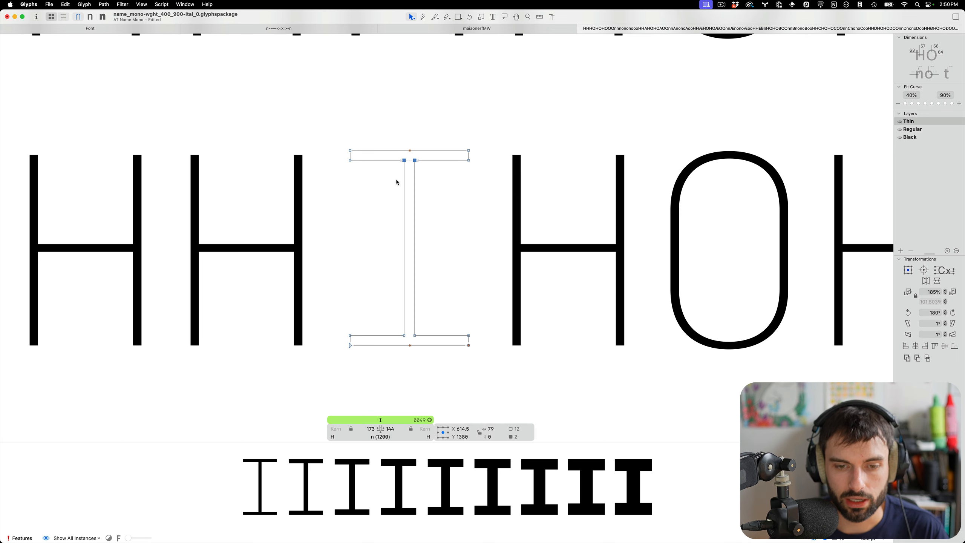
{"action": "scroll", "coordinate": [395, 183], "scroll_direction": "up", "scroll_amount": 3}
{"action": "scroll", "coordinate": [396, 184], "scroll_direction": "down", "scroll_amount": 2}
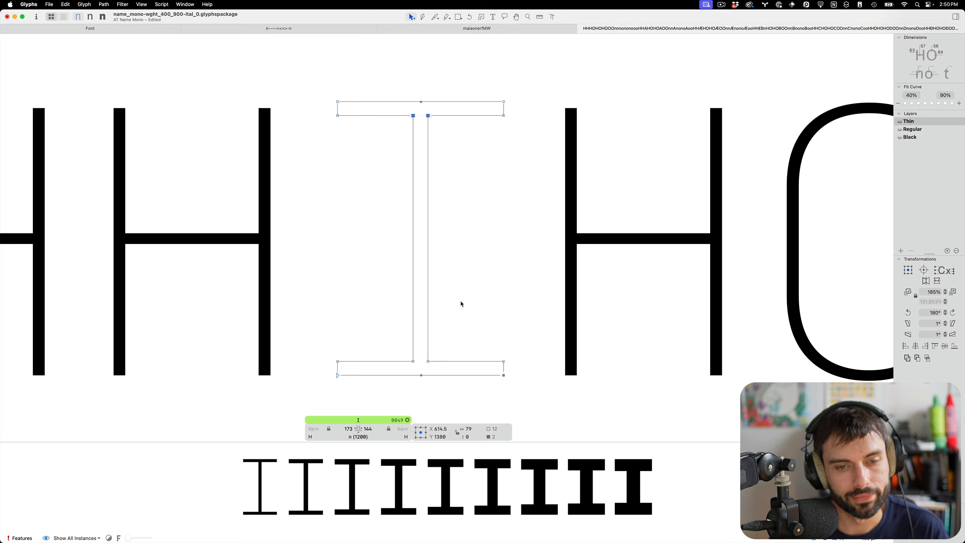
{"action": "left_click_drag", "start_coordinate": [436, 369], "coordinate": [392, 107]}
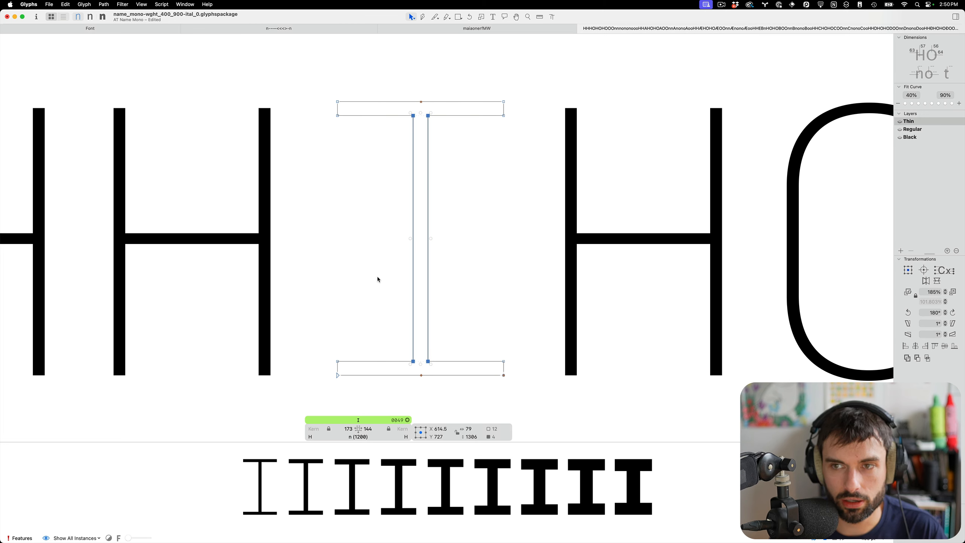
{"action": "scroll", "coordinate": [377, 276], "scroll_direction": "up", "scroll_amount": 2}
{"action": "left_click_drag", "start_coordinate": [447, 230], "coordinate": [445, 229]}
{"action": "left_click", "coordinate": [431, 356]}
{"action": "left_click", "coordinate": [425, 352]}
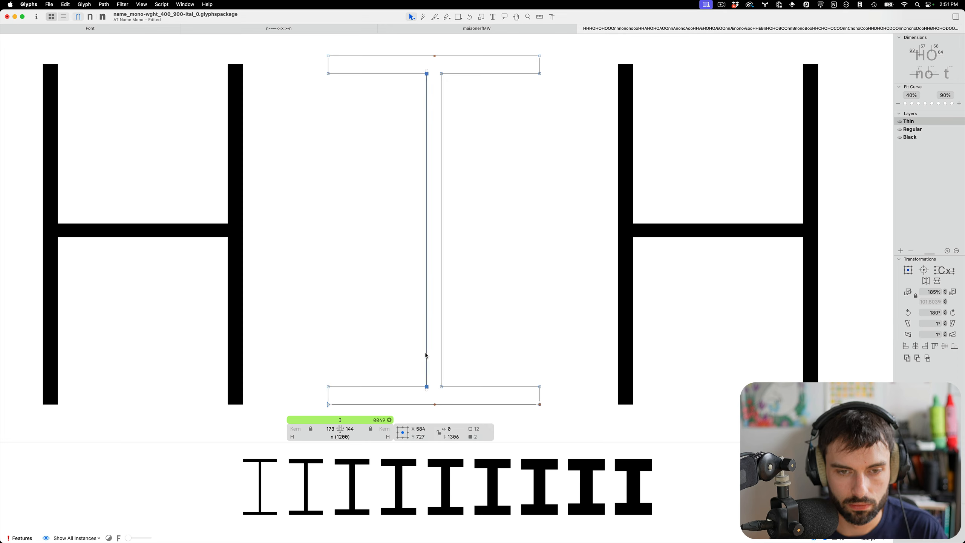
{"action": "left_click", "coordinate": [441, 352]}
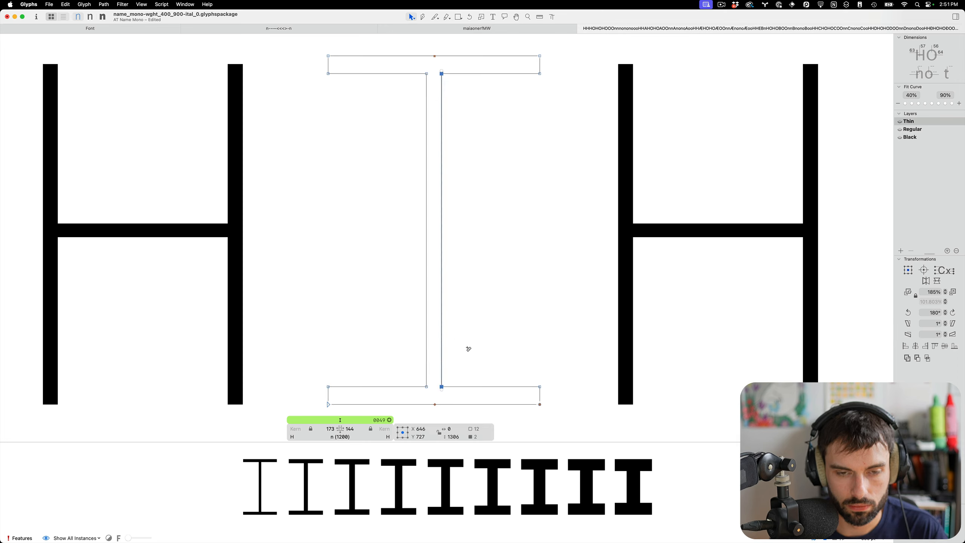
{"action": "key", "text": "l"}
{"action": "left_click_drag", "start_coordinate": [467, 347], "coordinate": [300, 419]}
{"action": "key", "text": "v"}
Step: Thin the I's bottom serif to 57 units by lowering its upper edge
{"action": "left_click_drag", "start_coordinate": [554, 395], "coordinate": [345, 416]}
{"action": "key", "text": "shift+Down"}
{"action": "key", "text": "Down"}
{"action": "key", "text": "Down"}
{"action": "key", "text": "Down"}
{"action": "key", "text": "Down"}
{"action": "key", "text": "Down"}
{"action": "key", "text": "Down"}
{"action": "key", "text": "Down"}
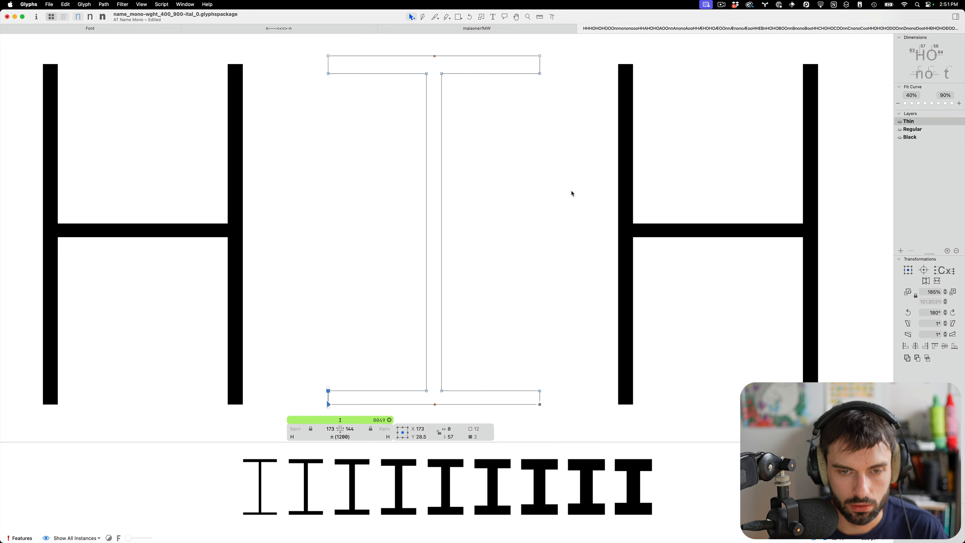
Step: Thin the I's top serif to 57 units by raising its lower edge, and save the font
{"action": "left_click_drag", "start_coordinate": [572, 194], "coordinate": [479, 35]}
{"action": "scroll", "coordinate": [513, 243], "scroll_direction": "down", "scroll_amount": 3}
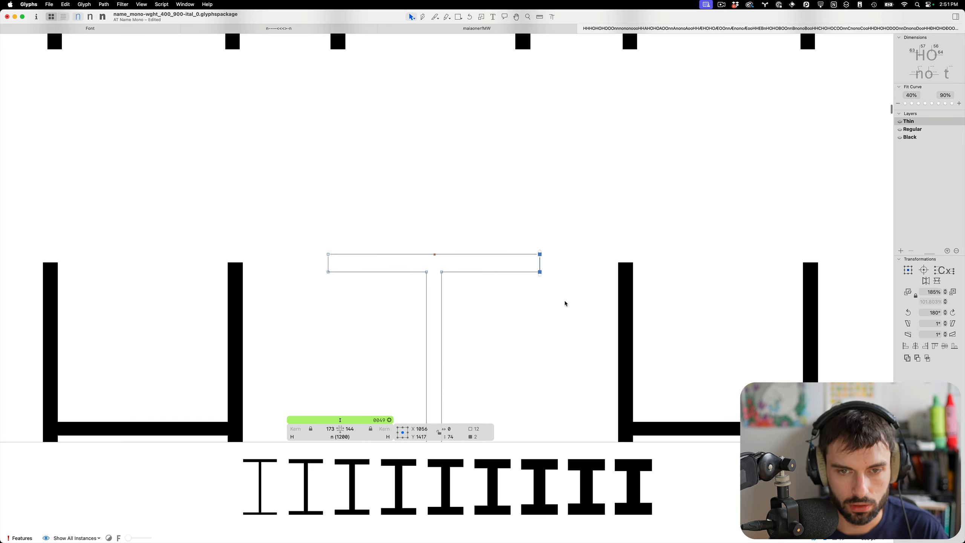
{"action": "left_click_drag", "start_coordinate": [565, 304], "coordinate": [296, 269]}
{"action": "key", "text": "shift+Up"}
{"action": "key", "text": "Up"}
{"action": "key", "text": "Up"}
{"action": "key", "text": "Up"}
{"action": "key", "text": "Up"}
{"action": "key", "text": "Up"}
{"action": "key", "text": "Up"}
{"action": "key", "text": "Up"}
{"action": "key", "text": "Up"}
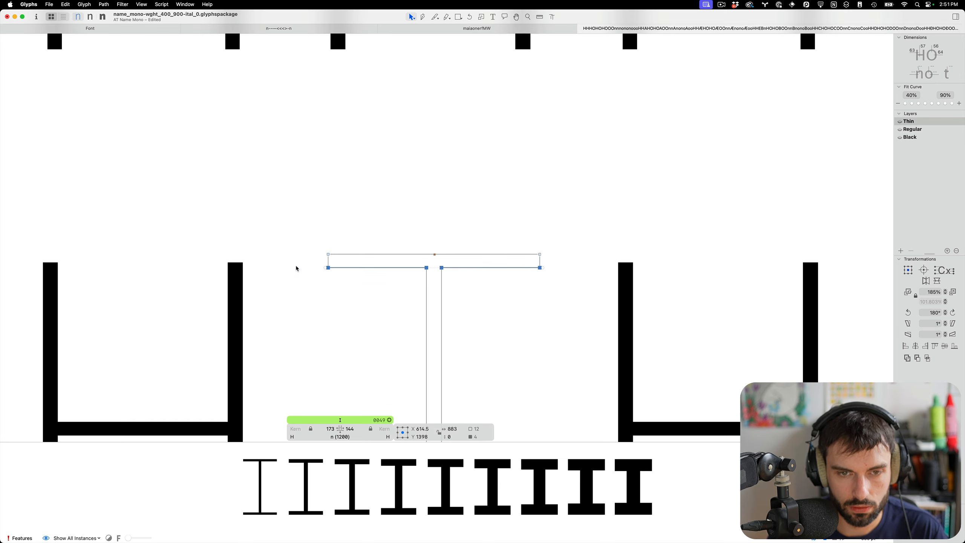
{"action": "key", "text": "t"}
{"action": "key", "text": "super+minus"}
{"action": "key", "text": "super+s"}
{"action": "key", "text": "super+minus"}
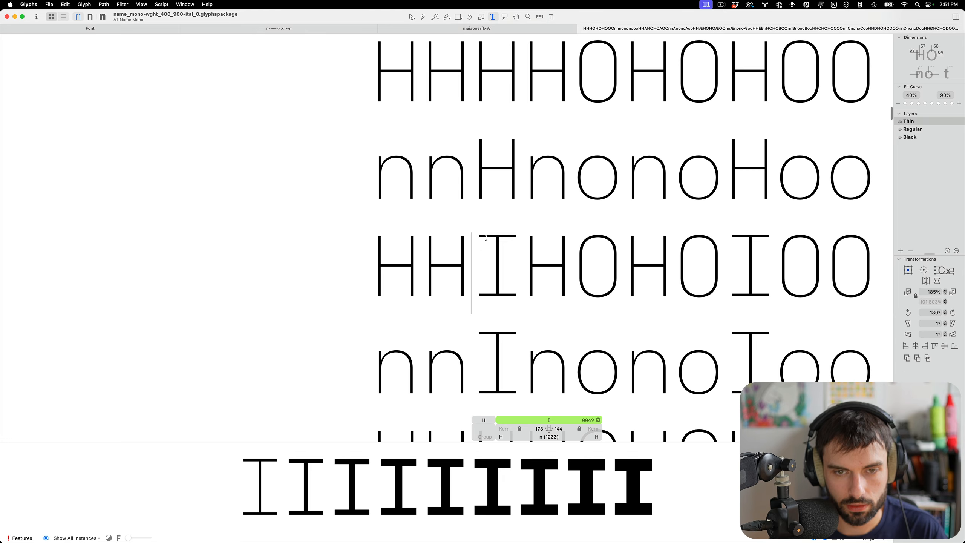
Step: Lower the I's whole top serif to the cap height so it aligns with the neighbouring H
{"action": "scroll", "coordinate": [487, 281], "scroll_direction": "up", "scroll_amount": 5}
{"action": "double_click", "coordinate": [487, 280]}
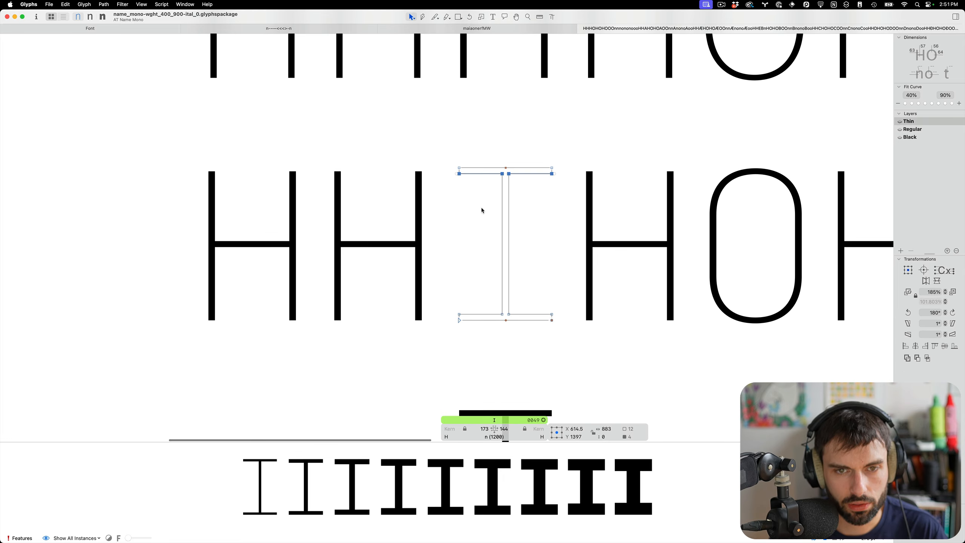
{"action": "scroll", "coordinate": [481, 208], "scroll_direction": "up", "scroll_amount": 2}
{"action": "scroll", "coordinate": [481, 207], "scroll_direction": "up", "scroll_amount": 3}
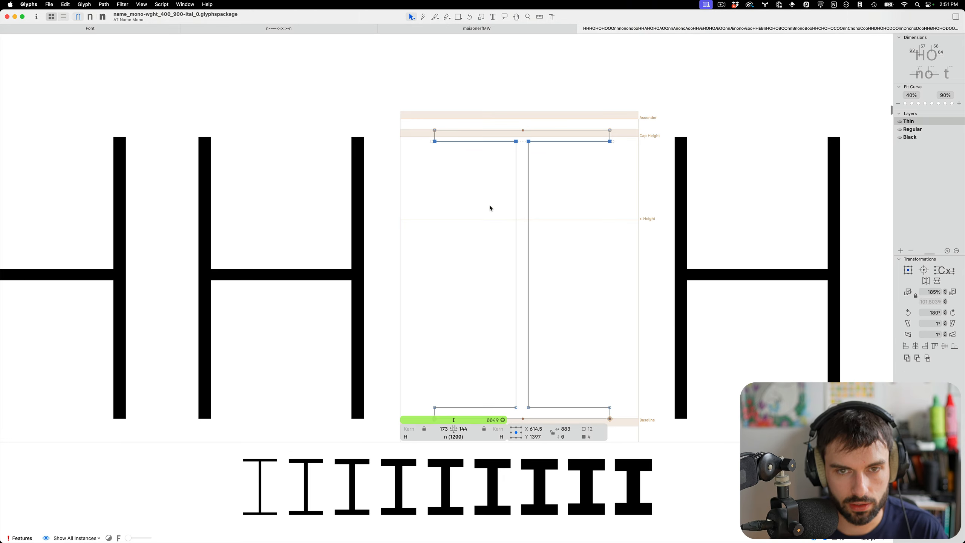
{"action": "scroll", "coordinate": [490, 205], "scroll_direction": "down", "scroll_amount": 2}
{"action": "left_click_drag", "start_coordinate": [685, 72], "coordinate": [313, 138]}
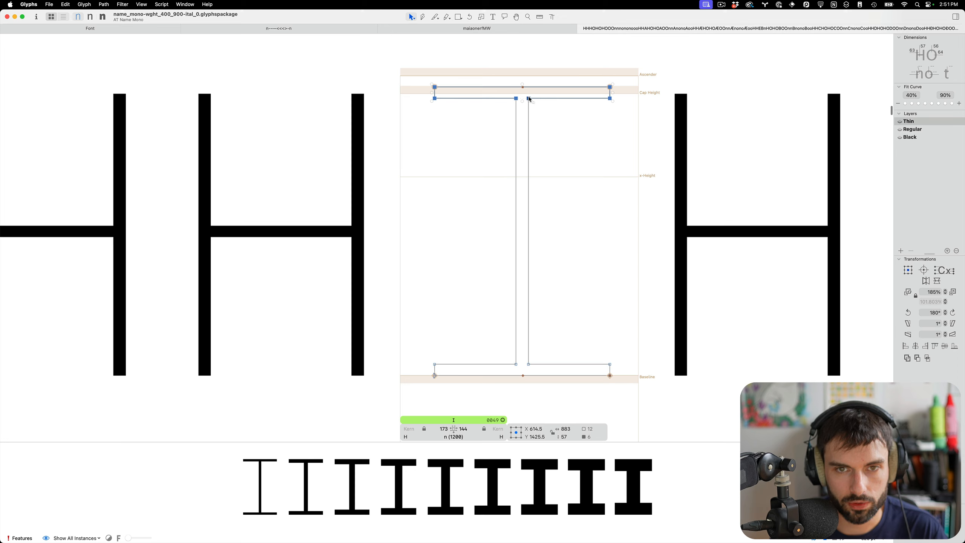
{"action": "left_click_drag", "start_coordinate": [611, 88], "coordinate": [611, 95]}
{"action": "key", "text": "t"}
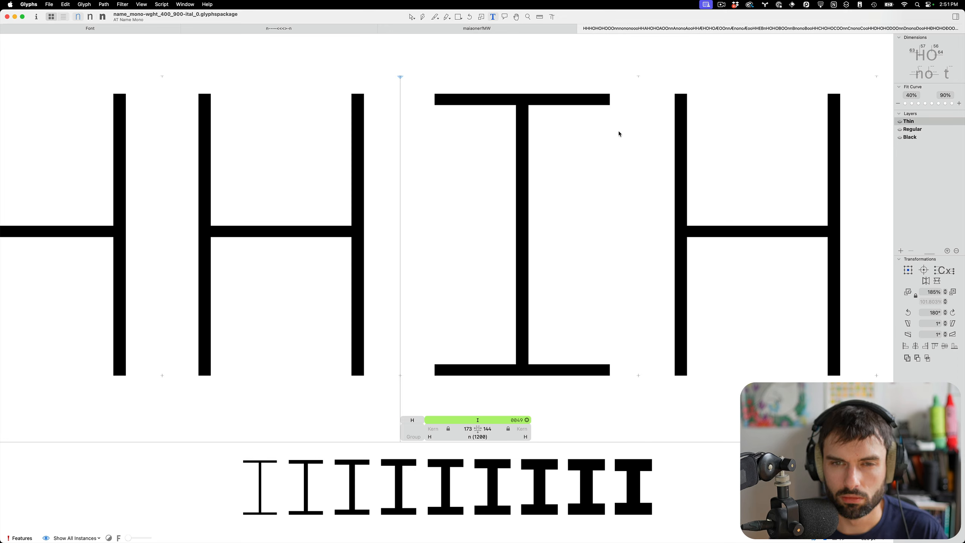
Step: Compare the I's Regular and Black layers with the Thin layer, and save the font
{"action": "key", "text": "Escape"}
{"action": "left_click", "coordinate": [922, 131]}
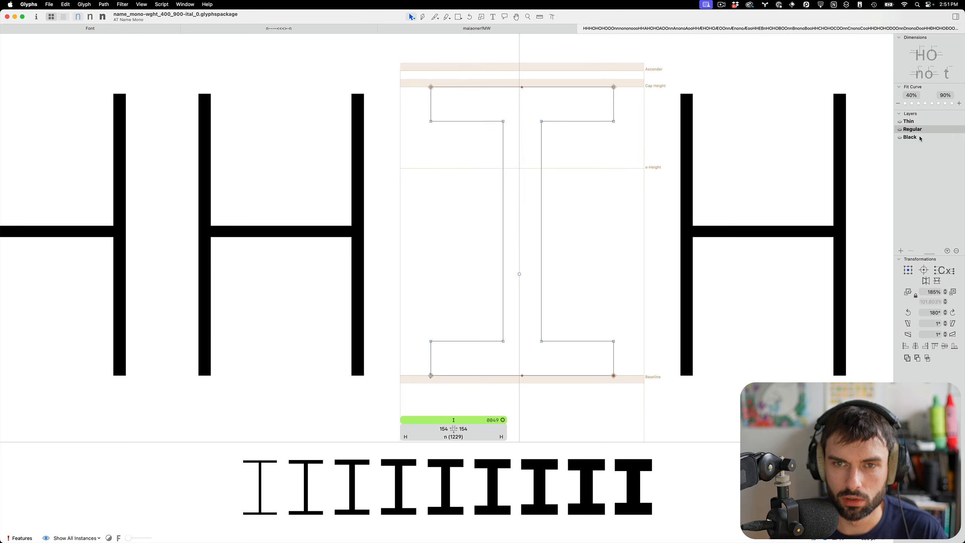
{"action": "left_click", "coordinate": [921, 137]}
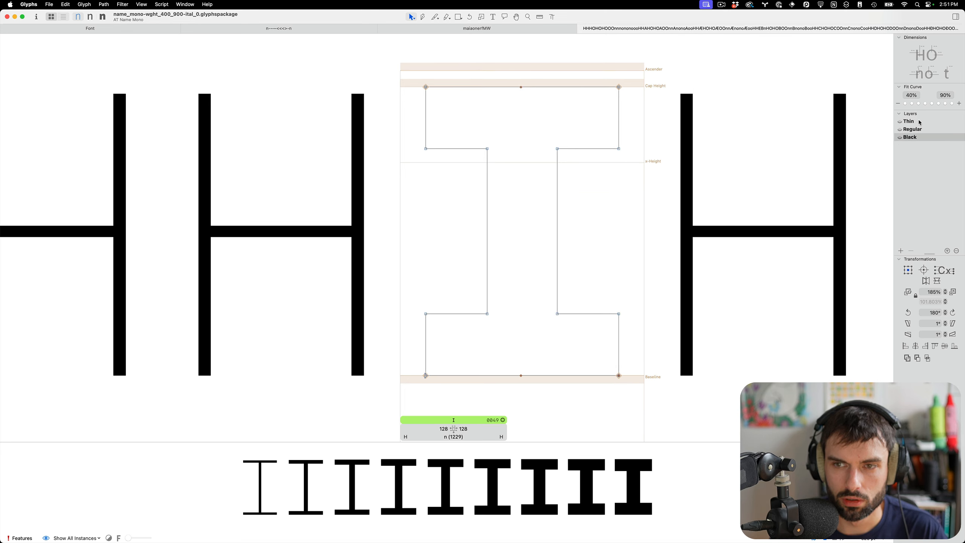
{"action": "left_click", "coordinate": [920, 122]}
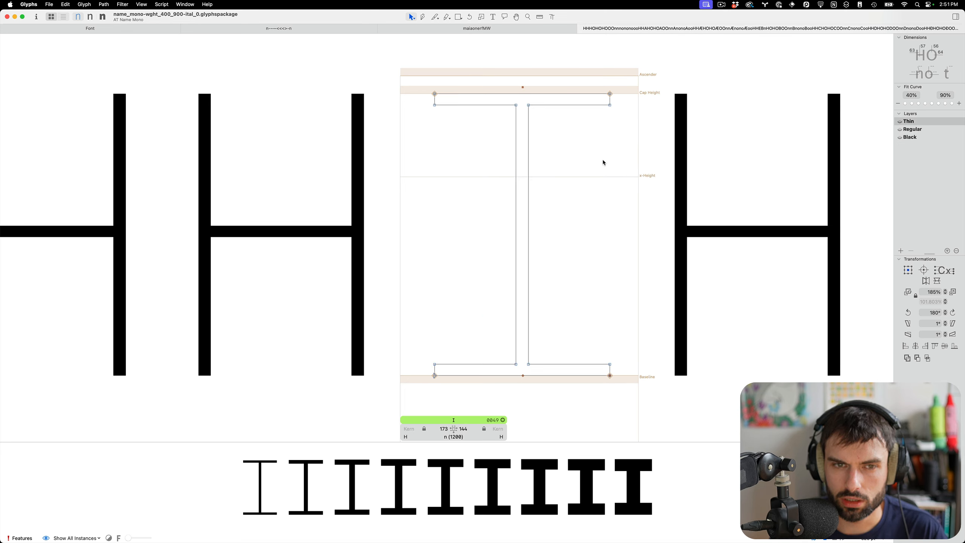
{"action": "scroll", "coordinate": [409, 165], "scroll_direction": "down", "scroll_amount": 5}
{"action": "key", "text": "super+s"}
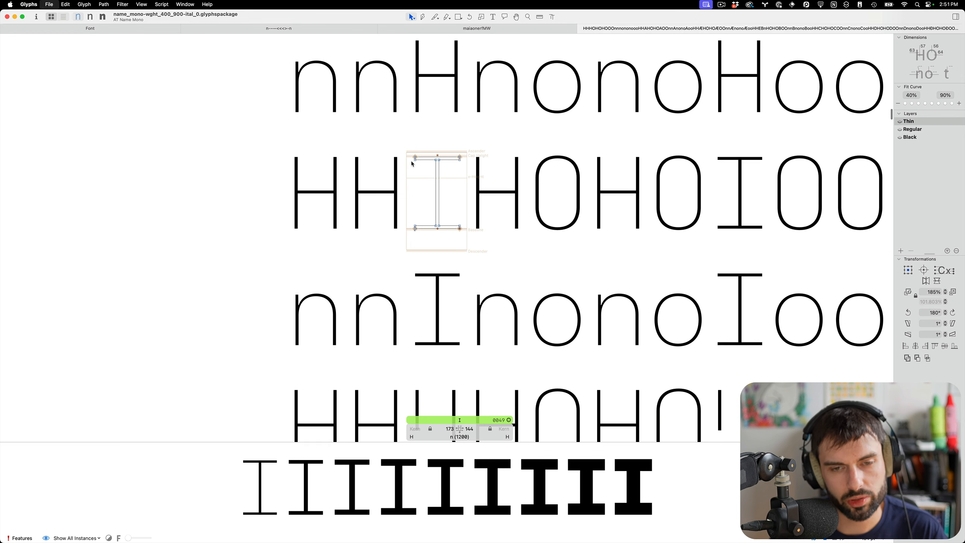
Step: View the I's Regular layer and compare the masters' metrics in the font info
{"action": "left_click", "coordinate": [924, 130]}
{"action": "scroll", "coordinate": [409, 154], "scroll_direction": "up", "scroll_amount": 5}
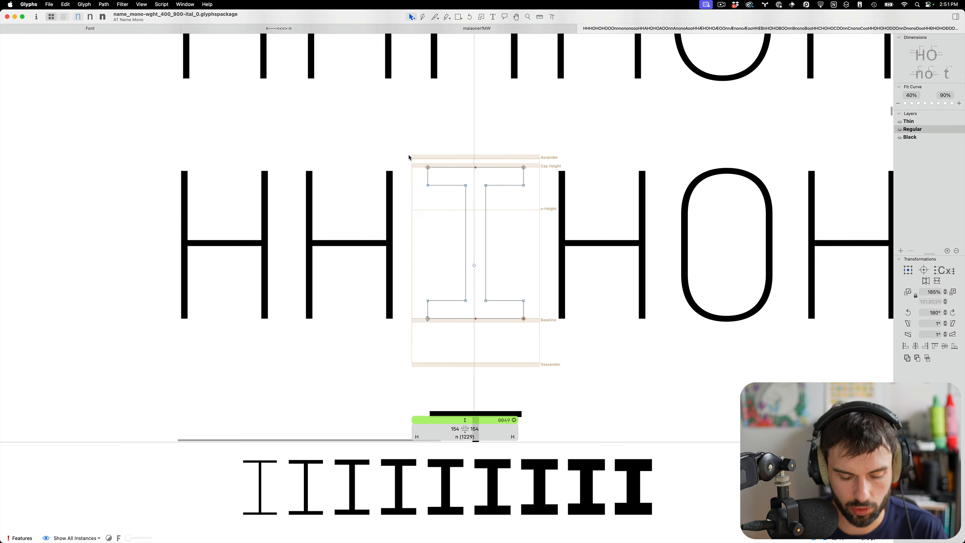
{"action": "key", "text": "super+i"}
{"action": "left_click", "coordinate": [442, 78]}
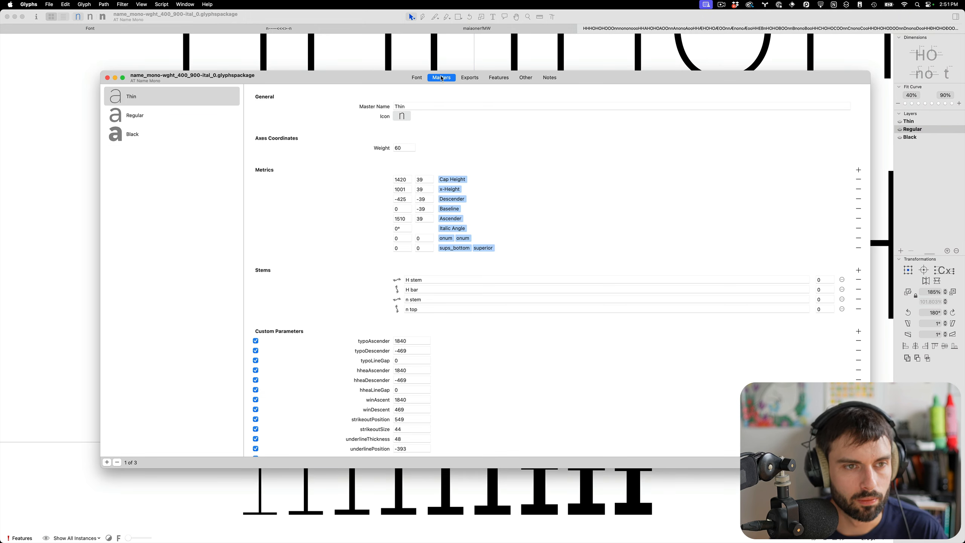
{"action": "left_click", "coordinate": [183, 115]}
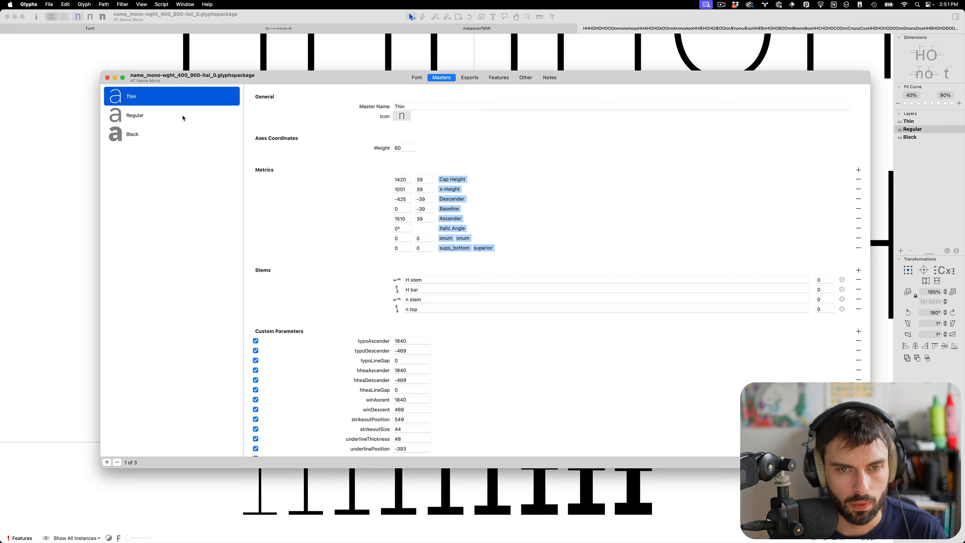
{"action": "left_click", "coordinate": [177, 105]}
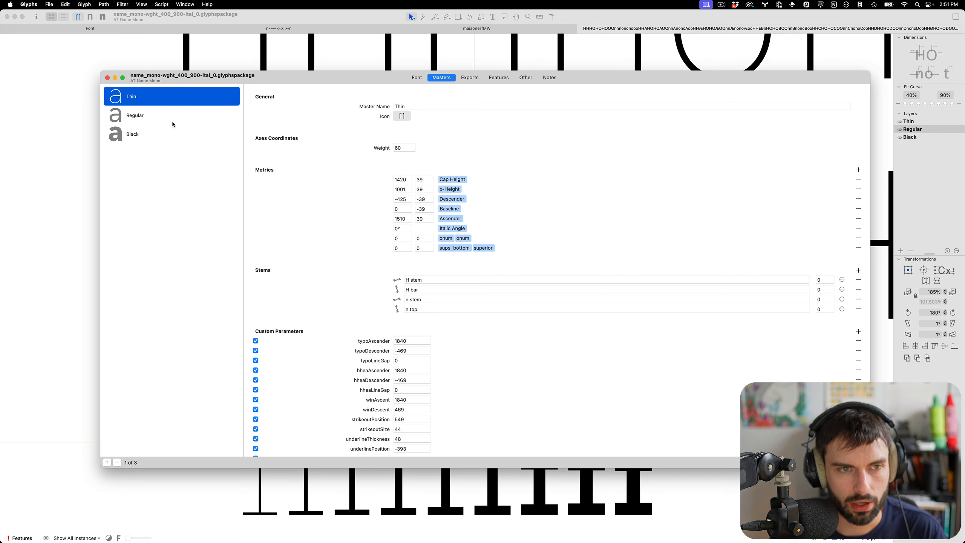
{"action": "left_click", "coordinate": [172, 121]}
{"action": "left_click", "coordinate": [162, 137]}
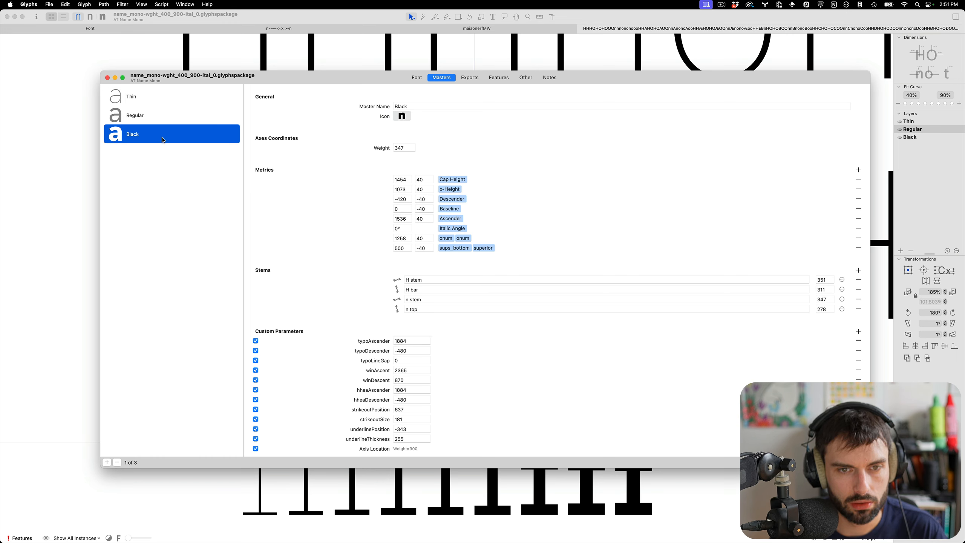
Step: Set the Thin master's cap height to 1454 to match the other masters
{"action": "left_click", "coordinate": [166, 100]}
{"action": "left_click", "coordinate": [353, 178]}
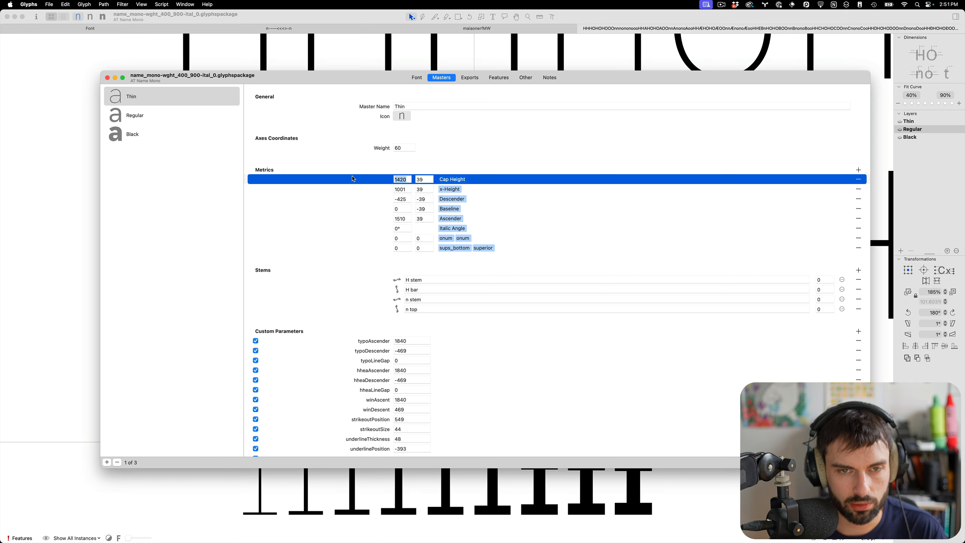
{"action": "type", "text": "1454"}
{"action": "key", "text": "Tab"}
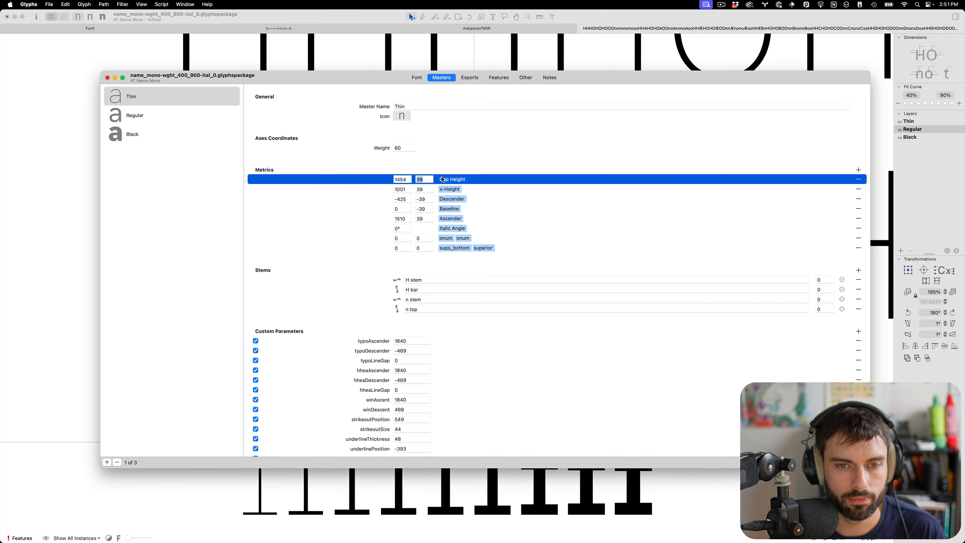
Step: Review the Regular and Black masters' metrics for comparison with the Thin master
{"action": "left_click", "coordinate": [196, 116]}
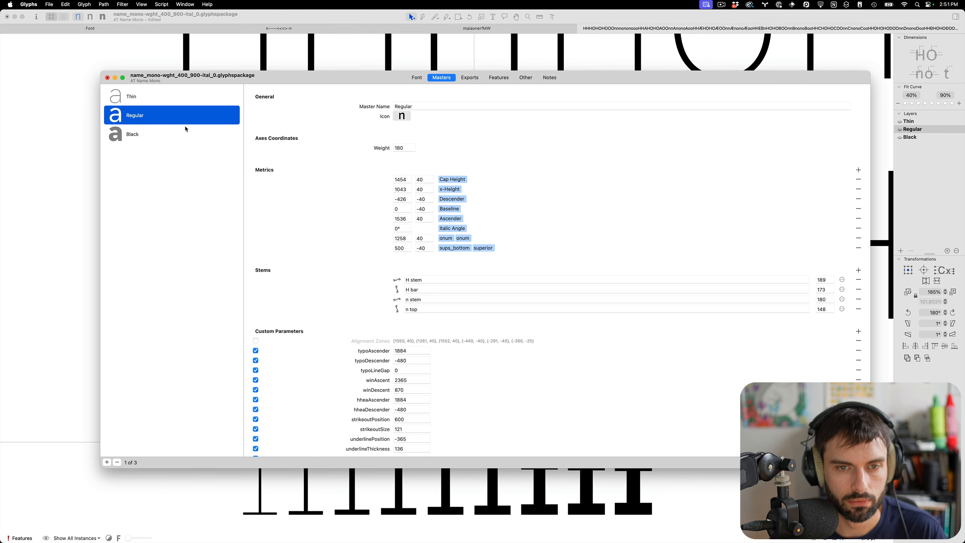
{"action": "left_click", "coordinate": [186, 130]}
{"action": "left_click", "coordinate": [183, 115]}
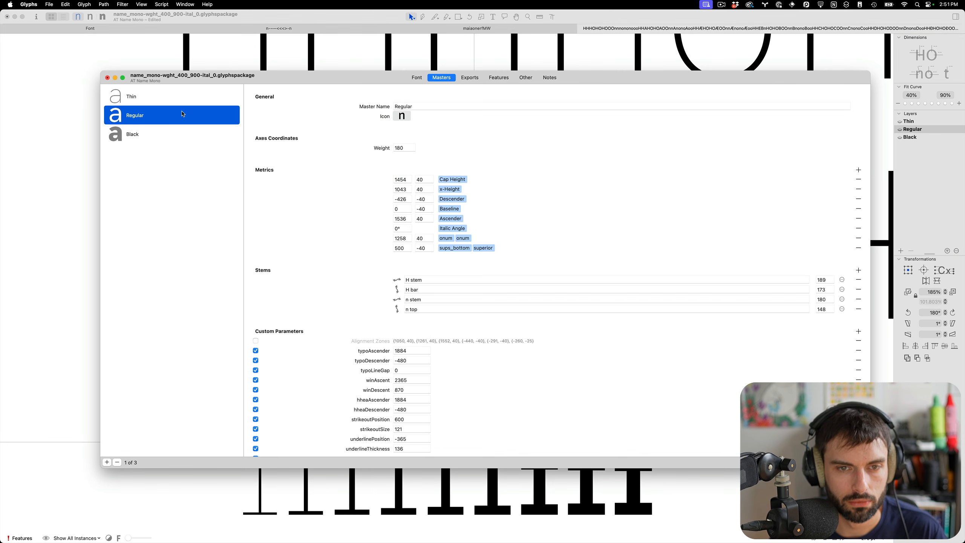
Step: Set the Thin master's descender to -426 to match the Regular master
{"action": "left_click", "coordinate": [183, 102]}
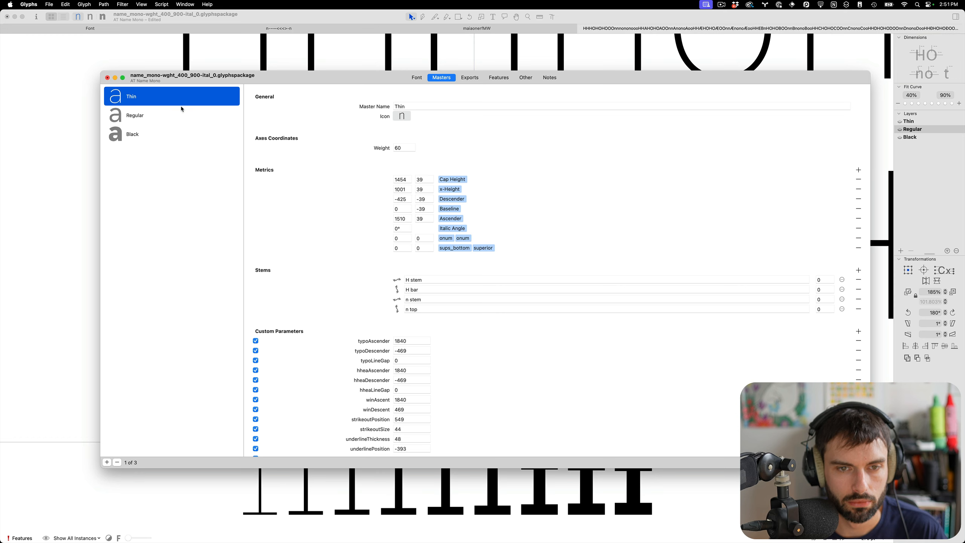
{"action": "left_click", "coordinate": [181, 113]}
{"action": "left_click", "coordinate": [182, 101]}
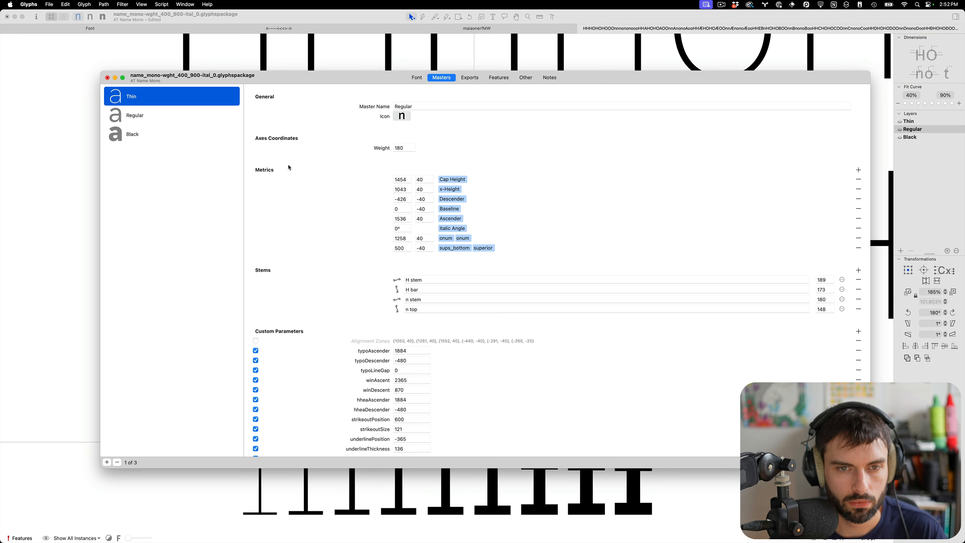
{"action": "left_click", "coordinate": [408, 200]}
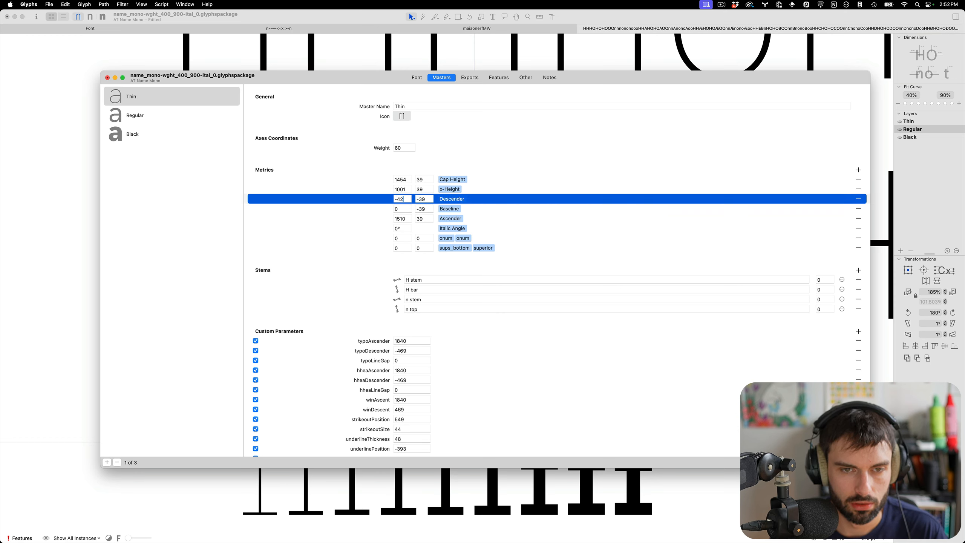
Step: Check the Regular and Black masters' metrics and the general font settings against the Thin master, and close the font info
{"action": "left_click", "coordinate": [155, 121]}
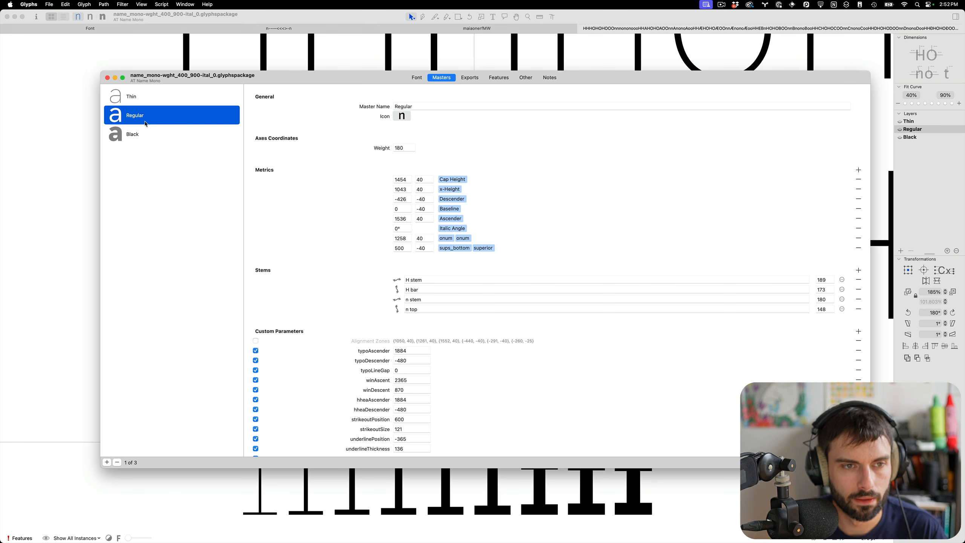
{"action": "key", "text": "Down"}
{"action": "left_click", "coordinate": [417, 79]}
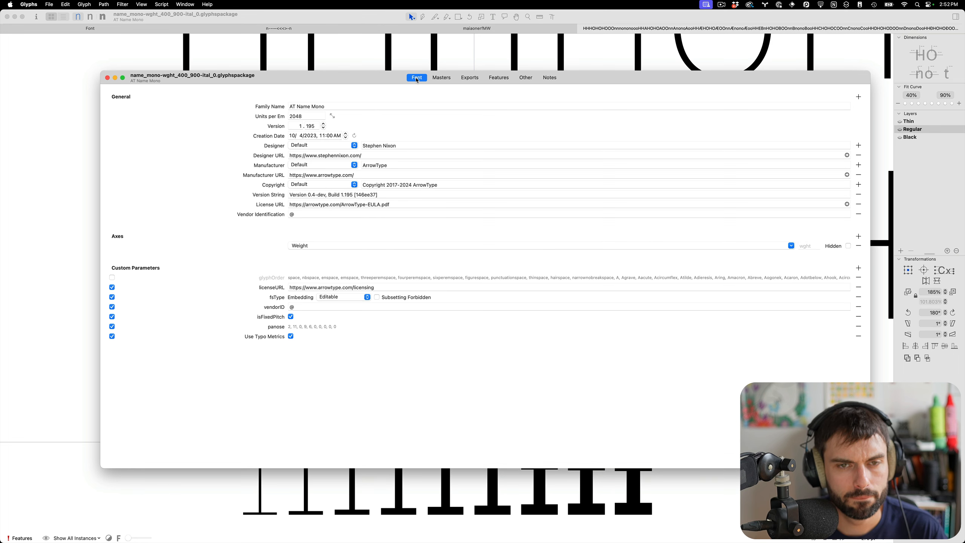
{"action": "left_click", "coordinate": [440, 79]}
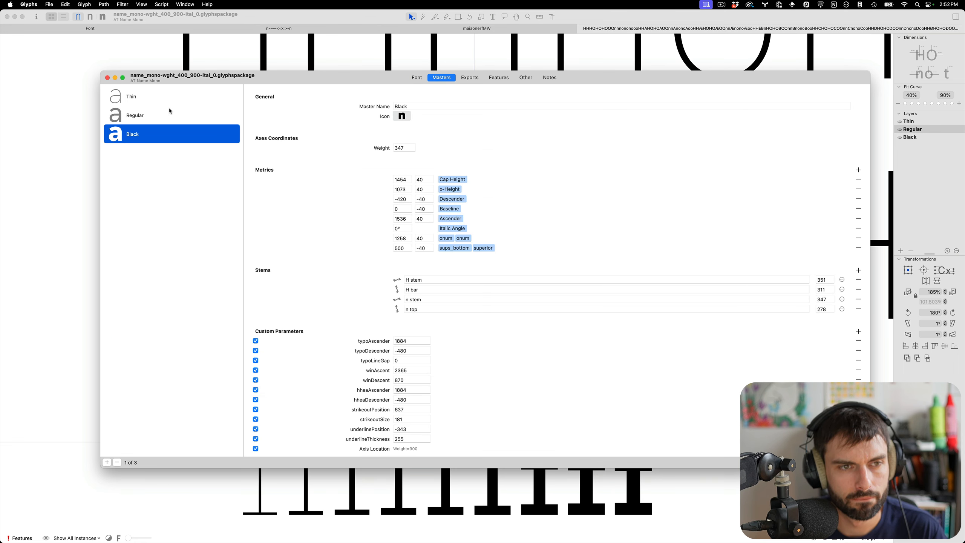
{"action": "left_click", "coordinate": [160, 119]}
{"action": "left_click", "coordinate": [169, 95]}
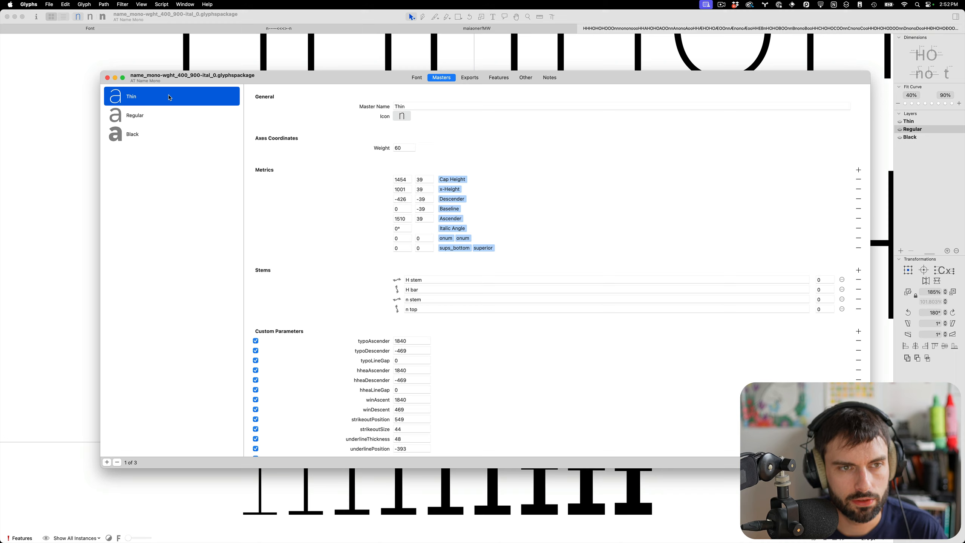
{"action": "key", "text": "super+w"}
Step: Check the master metrics of AT-NameSansStandard-Thin.otf and compare them with the mono font's Thin master
{"action": "key", "text": "ctrl+Down"}
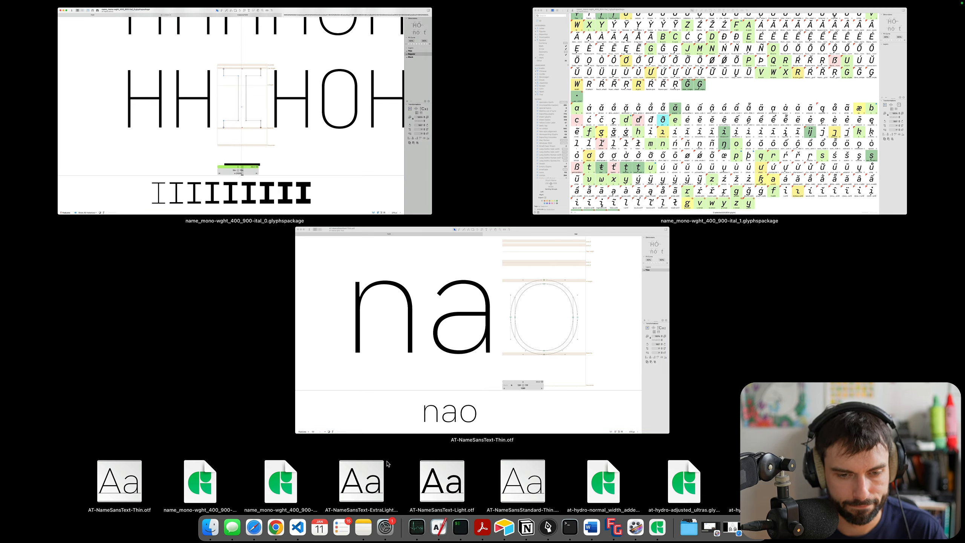
{"action": "key", "text": "Escape"}
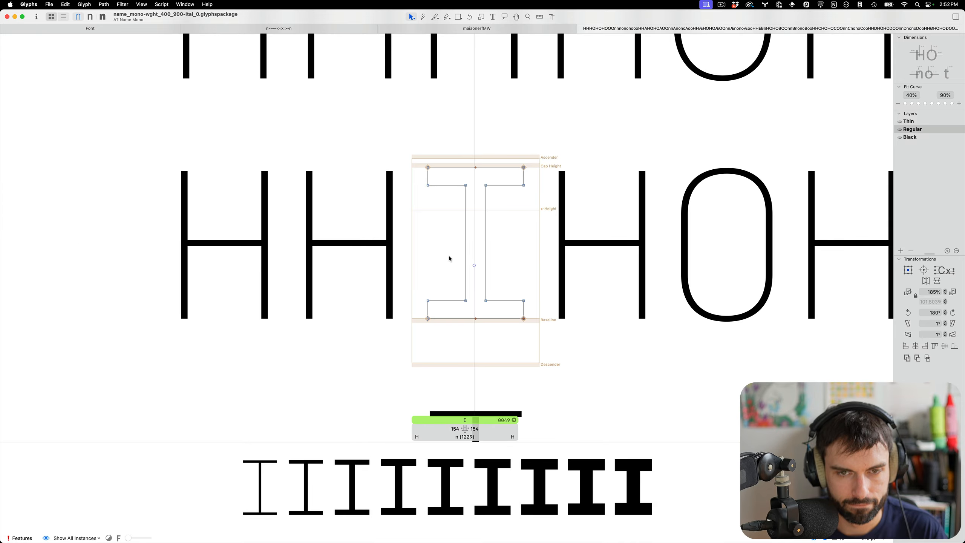
{"action": "key", "text": "super+grave"}
{"action": "key", "text": "super+i"}
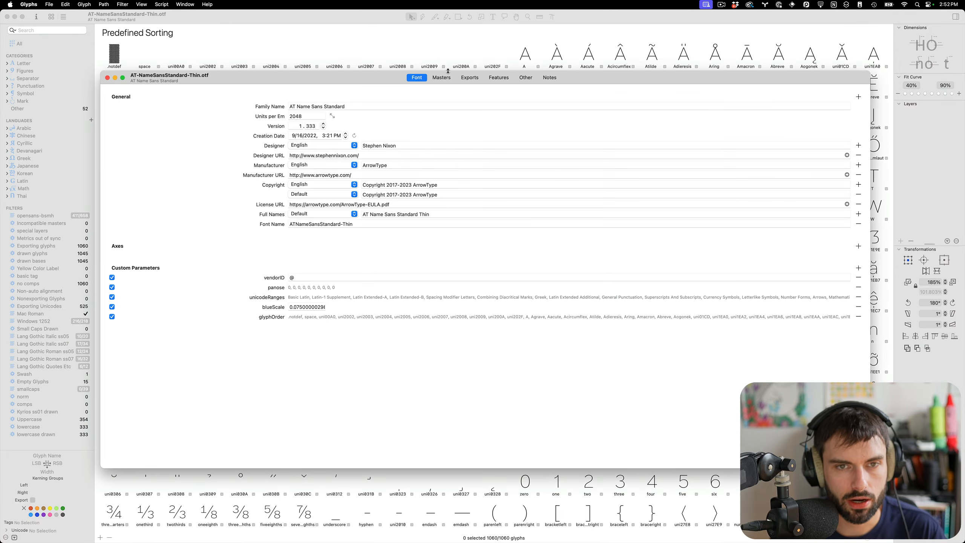
{"action": "left_click", "coordinate": [440, 77]}
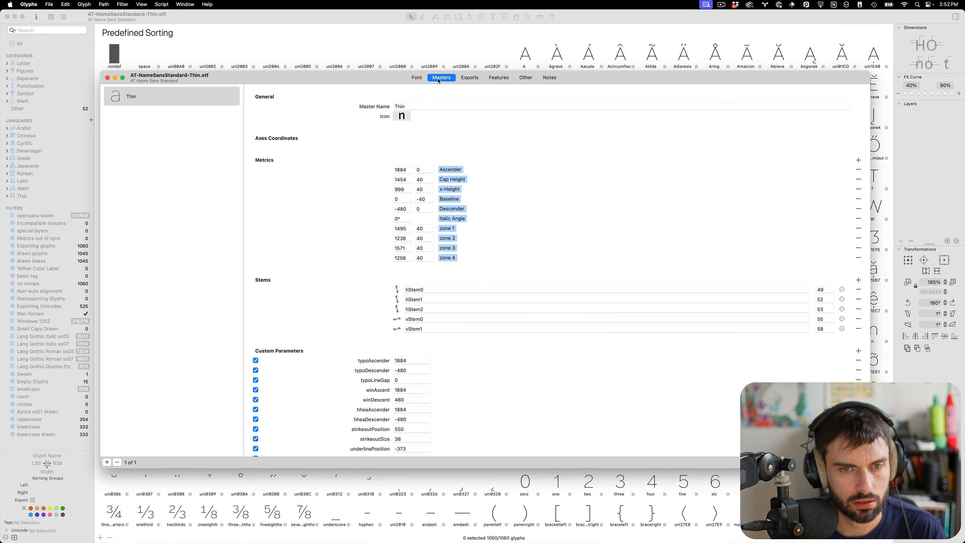
{"action": "left_click", "coordinate": [405, 180]}
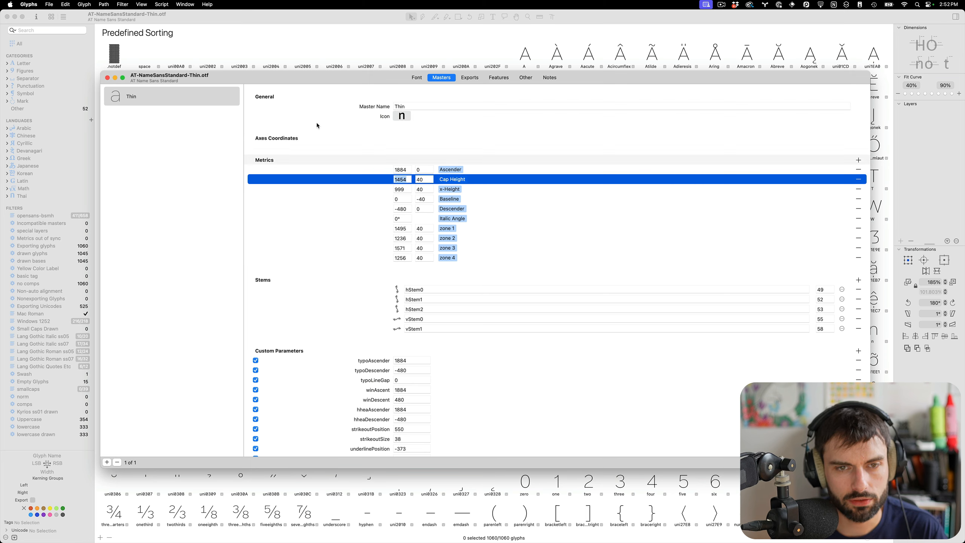
{"action": "left_click", "coordinate": [108, 78]}
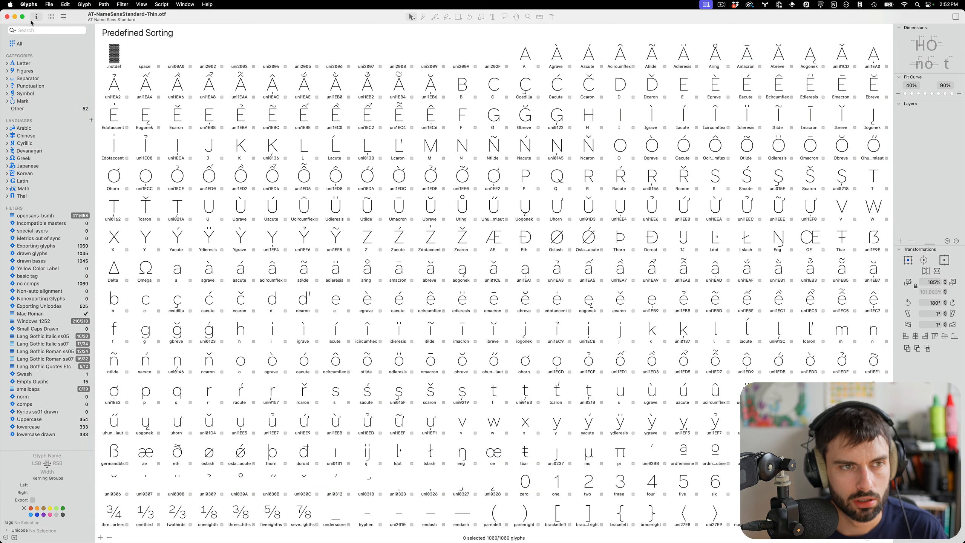
{"action": "left_click", "coordinate": [7, 17]}
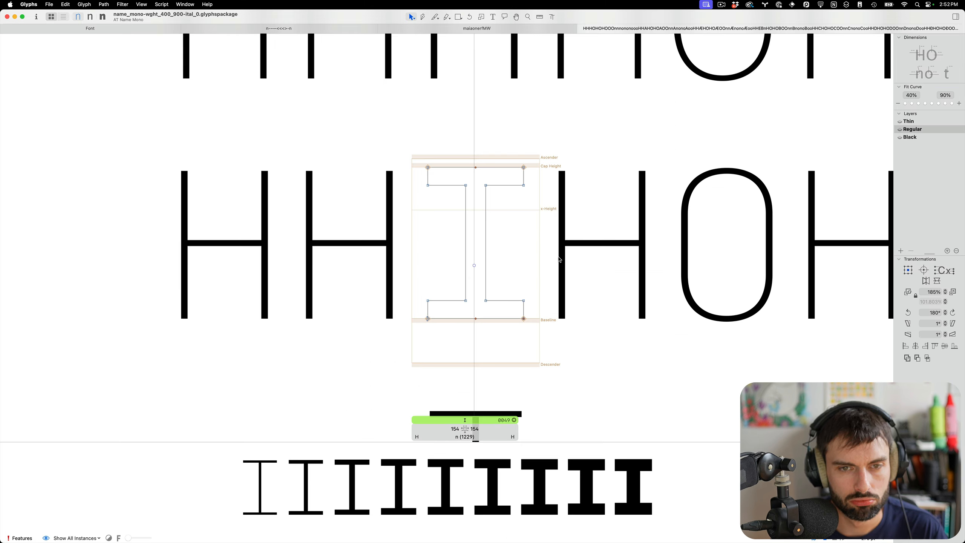
{"action": "key", "text": "super+i"}
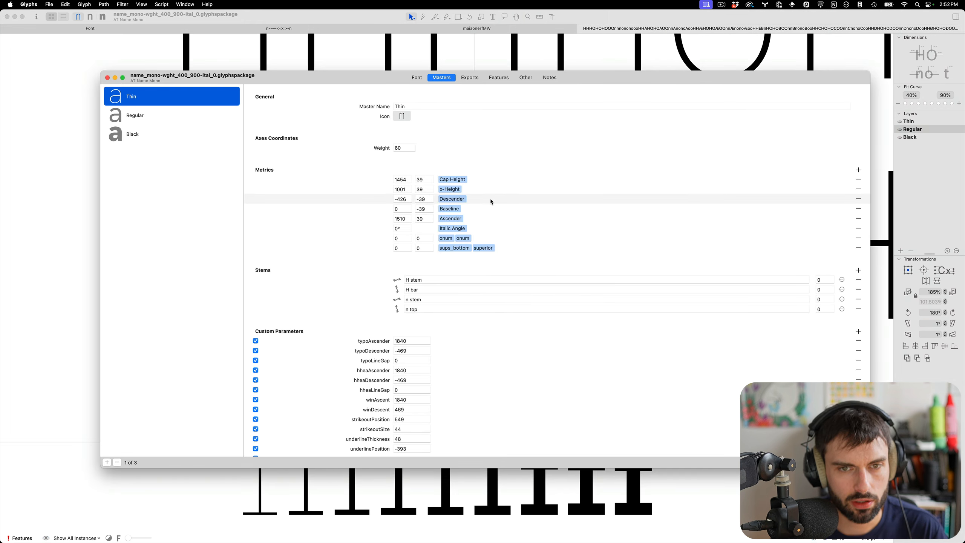
{"action": "key", "text": "super+w"}
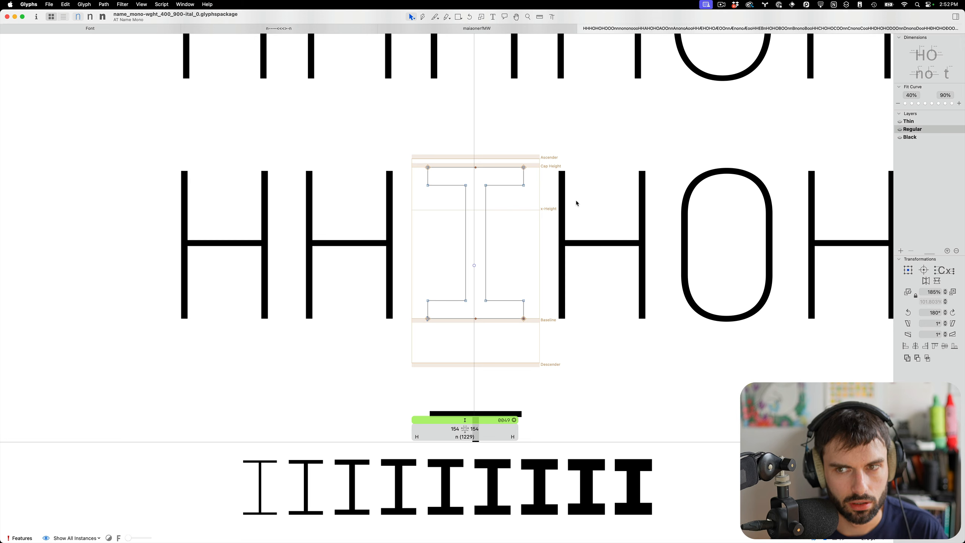
Step: Show the I's Thin layer and compare the tops of the Thin I and H with the cap height line
{"action": "left_click", "coordinate": [909, 122]}
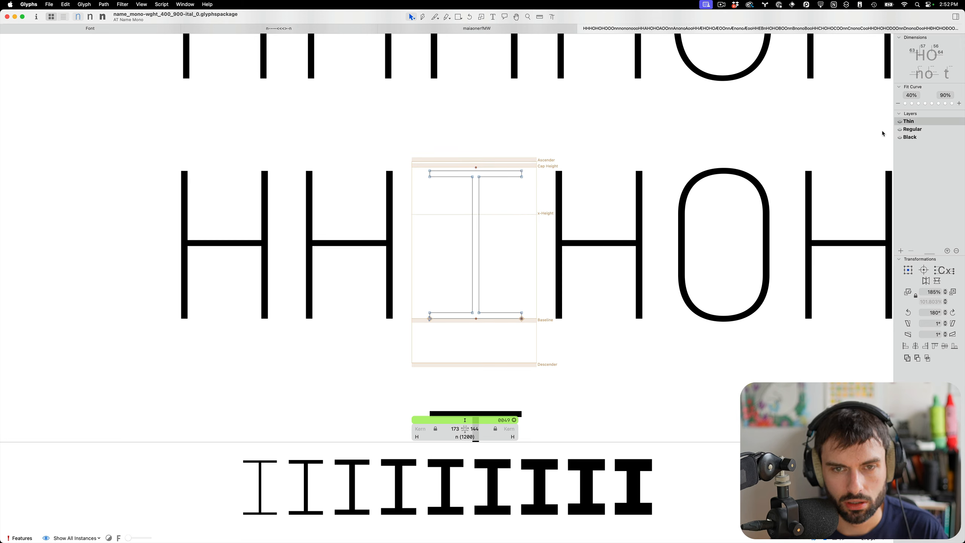
{"action": "scroll", "coordinate": [599, 200], "scroll_direction": "up", "scroll_amount": 3}
{"action": "double_click", "coordinate": [600, 201]}
{"action": "scroll", "coordinate": [293, 231], "scroll_direction": "down", "scroll_amount": 10}
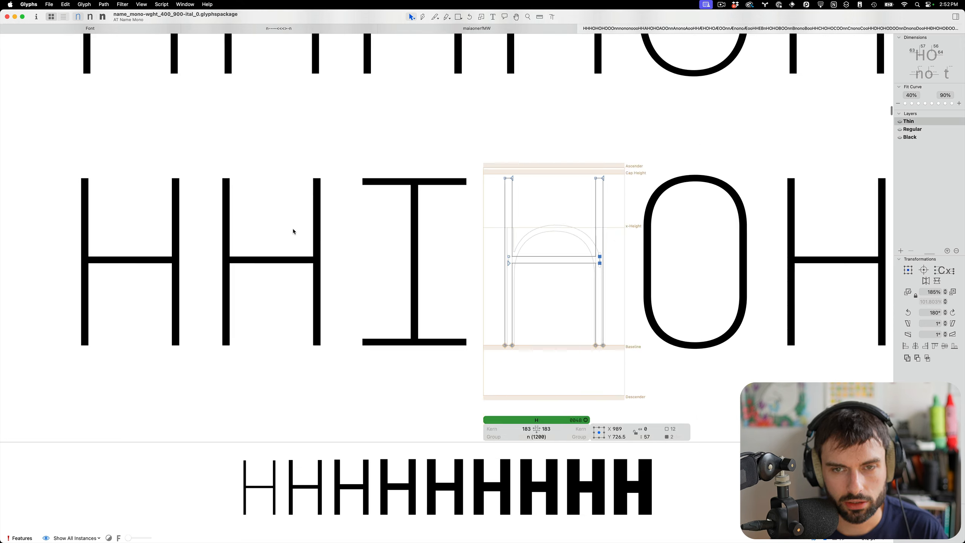
{"action": "scroll", "coordinate": [293, 231], "scroll_direction": "up", "scroll_amount": 2}
{"action": "scroll", "coordinate": [334, 299], "scroll_direction": "up", "scroll_amount": 5}
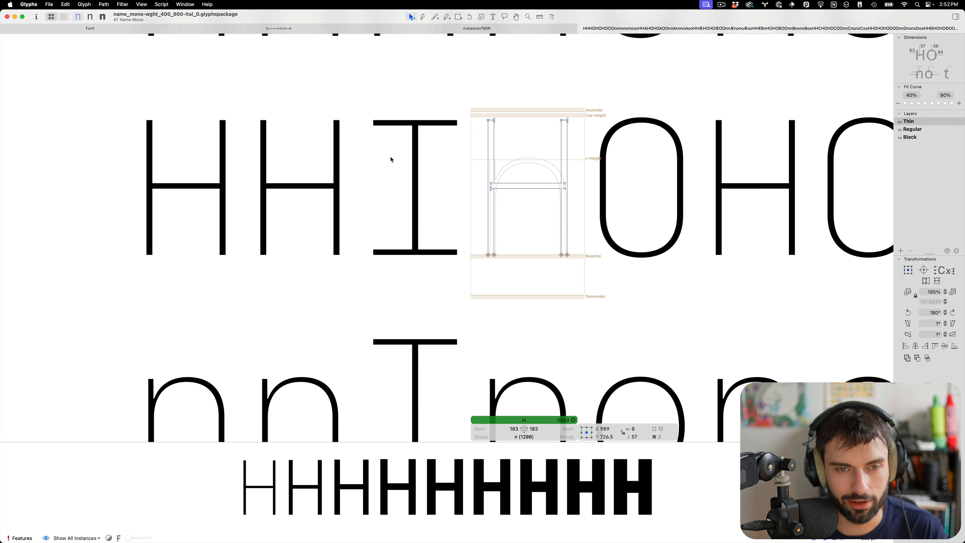
{"action": "double_click", "coordinate": [390, 156]}
{"action": "scroll", "coordinate": [415, 126], "scroll_direction": "up", "scroll_amount": 3}
{"action": "left_click_drag", "start_coordinate": [600, 127], "coordinate": [222, 196]}
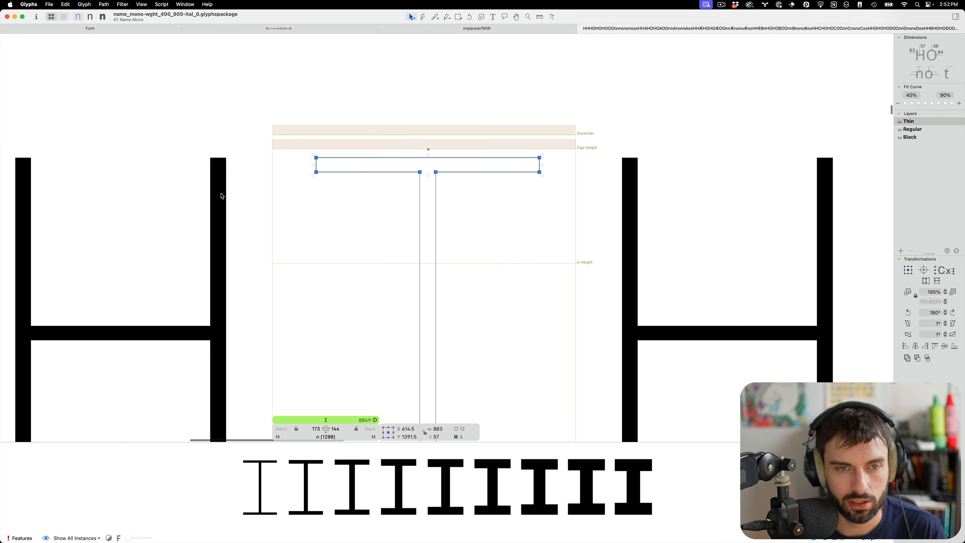
{"action": "scroll", "coordinate": [417, 160], "scroll_direction": "down", "scroll_amount": 4}
{"action": "key", "text": "t"}
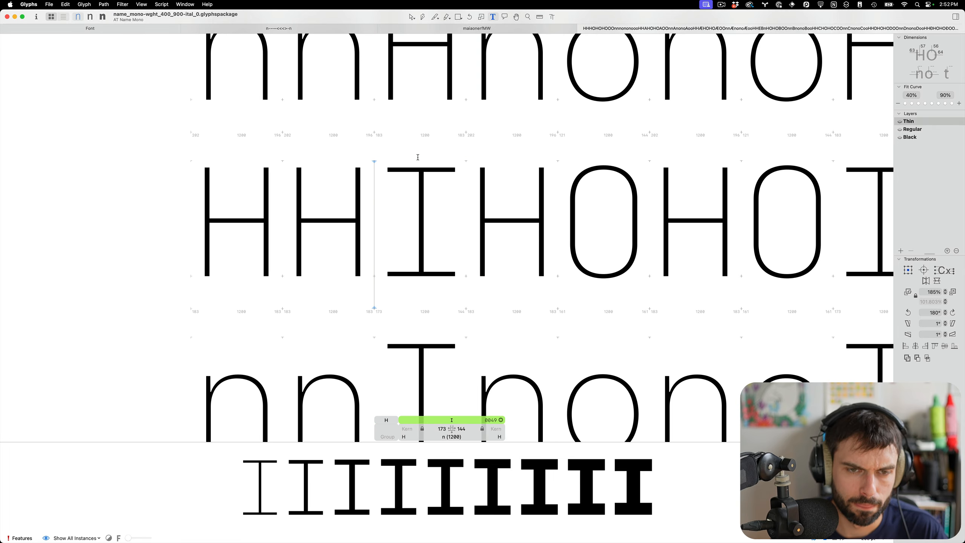
{"action": "scroll", "coordinate": [421, 186], "scroll_direction": "up", "scroll_amount": 3}
{"action": "scroll", "coordinate": [488, 134], "scroll_direction": "up", "scroll_amount": 4}
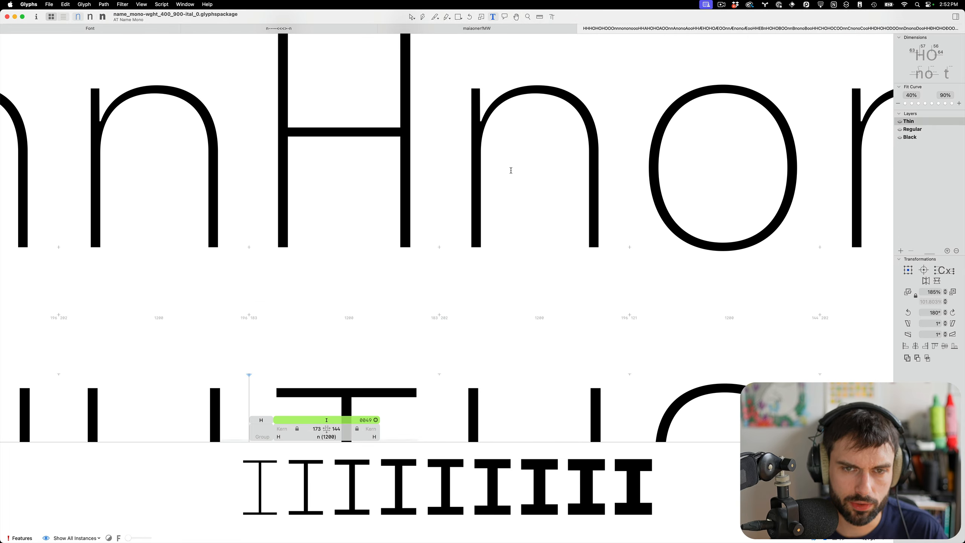
Step: Stretch the whole Thin H outline upward from the baseline to a height of 1454
{"action": "double_click", "coordinate": [510, 239]}
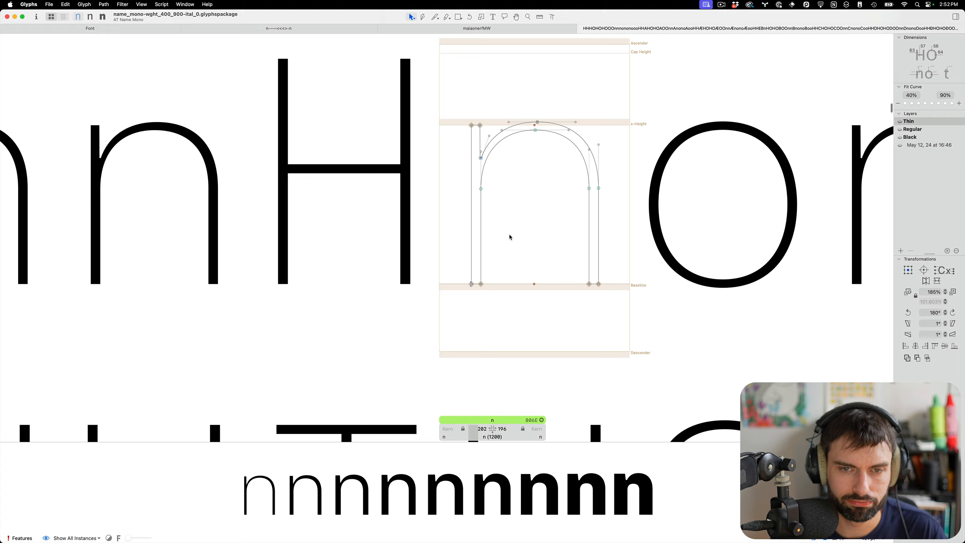
{"action": "scroll", "coordinate": [510, 235], "scroll_direction": "down", "scroll_amount": 2}
{"action": "scroll", "coordinate": [510, 234], "scroll_direction": "up", "scroll_amount": 10}
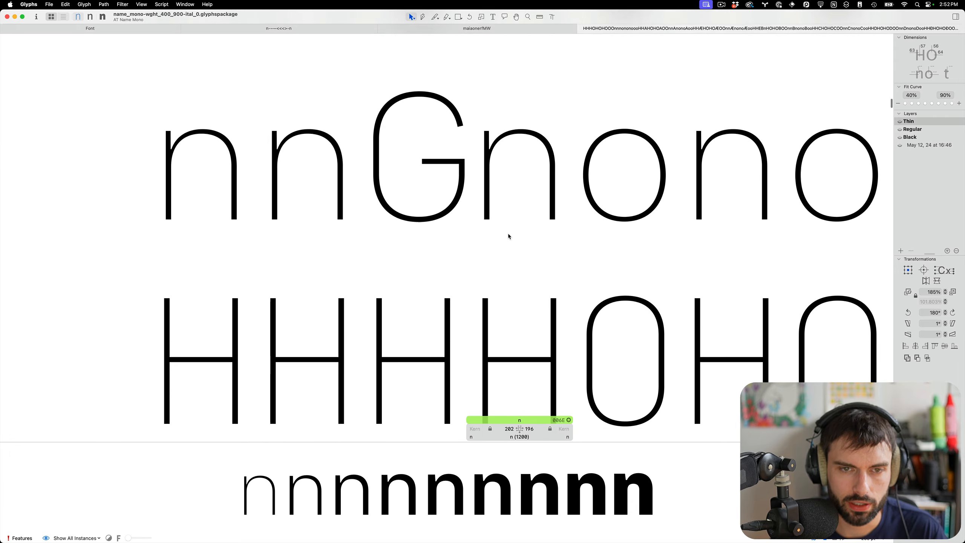
{"action": "scroll", "coordinate": [505, 233], "scroll_direction": "up", "scroll_amount": 8}
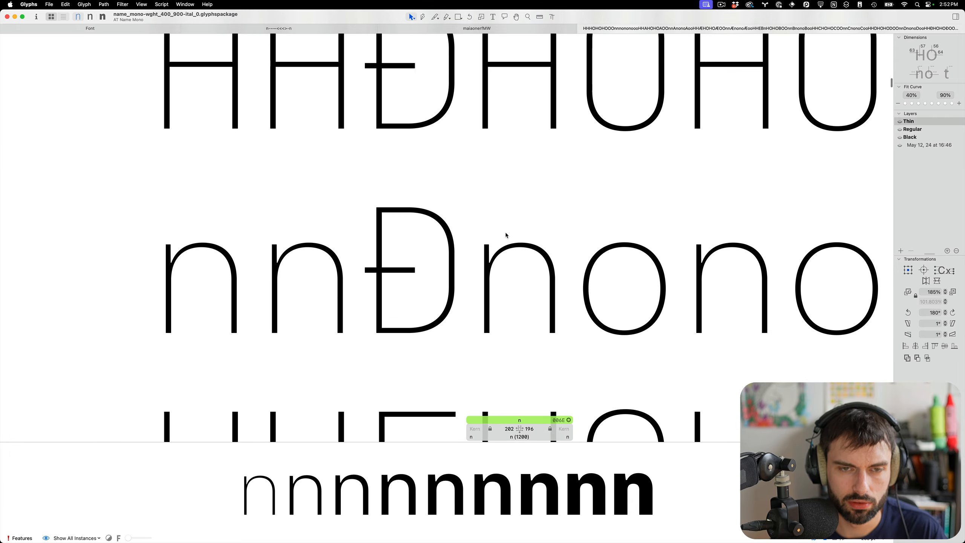
{"action": "scroll", "coordinate": [505, 235], "scroll_direction": "up", "scroll_amount": 8}
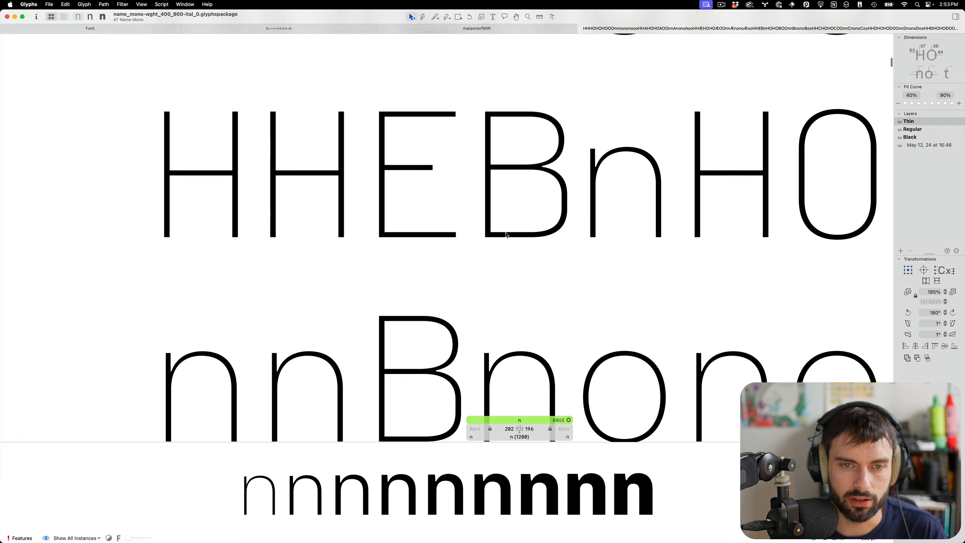
{"action": "scroll", "coordinate": [505, 235], "scroll_direction": "up", "scroll_amount": 8}
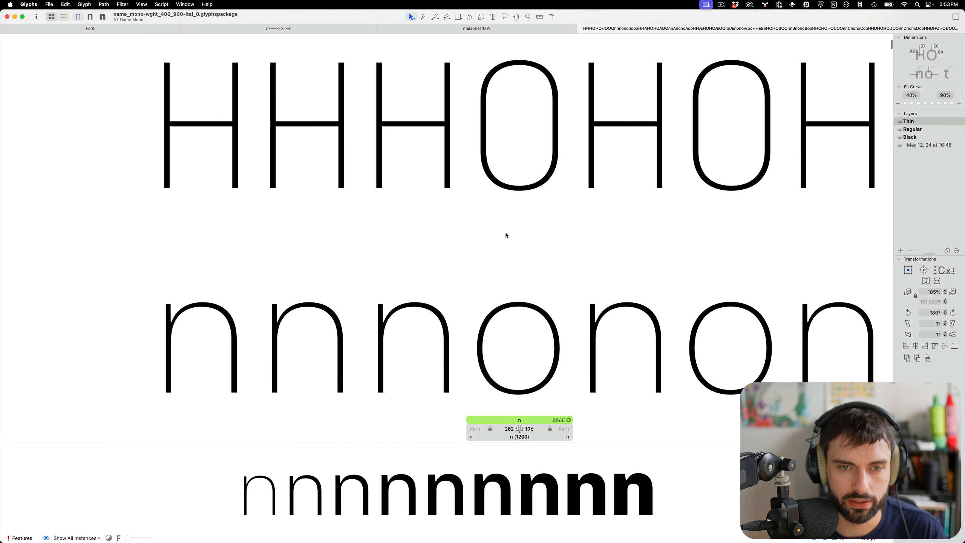
{"action": "double_click", "coordinate": [434, 179]}
{"action": "scroll", "coordinate": [434, 176], "scroll_direction": "up", "scroll_amount": 3}
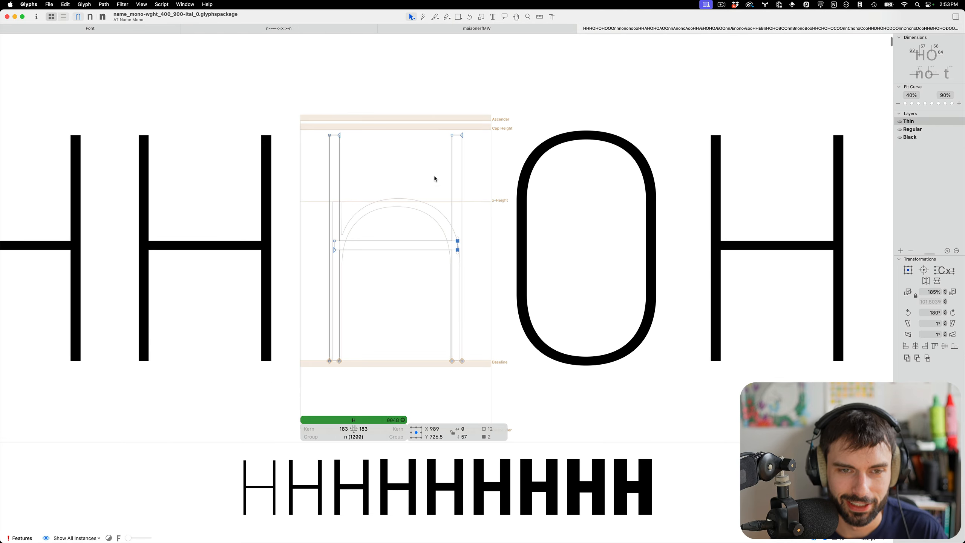
{"action": "left_click_drag", "start_coordinate": [523, 100], "coordinate": [275, 149]}
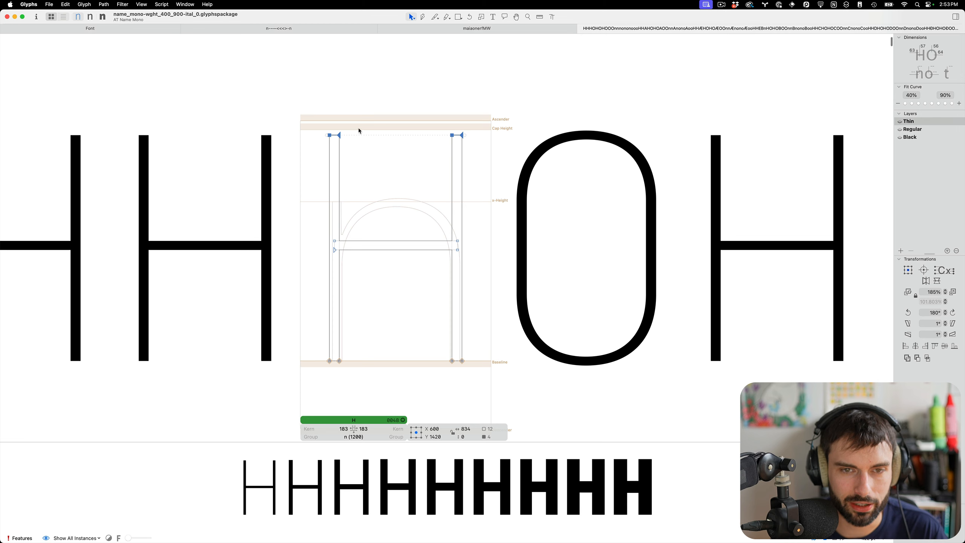
{"action": "key", "text": "super+a"}
{"action": "left_click_drag", "start_coordinate": [395, 131], "coordinate": [395, 125]}
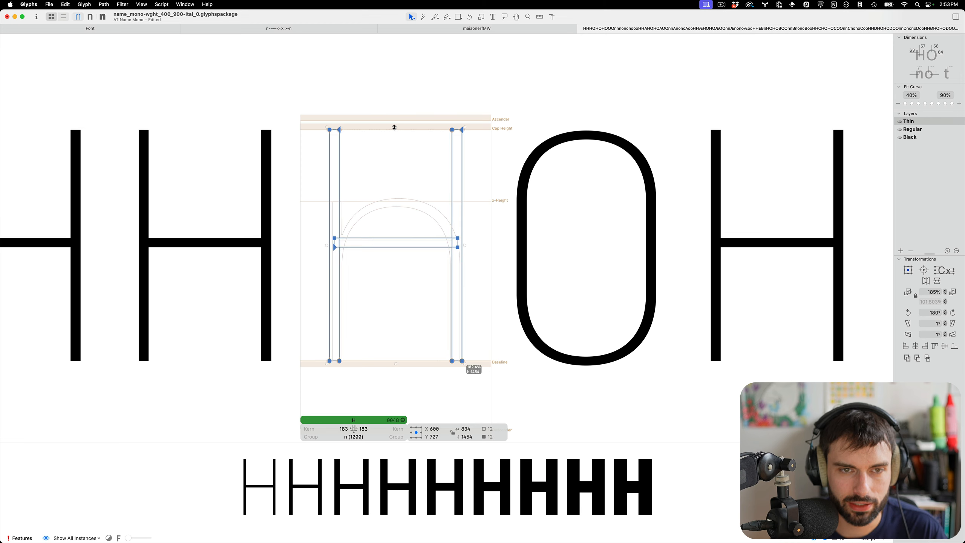
Step: Save the font and thin the H's crossbar by moving its lower edge up 1 unit
{"action": "left_click", "coordinate": [409, 218]}
{"action": "left_click_drag", "start_coordinate": [490, 221], "coordinate": [399, 284]}
{"action": "key", "text": "super+s"}
{"action": "key", "text": "Escape"}
{"action": "key", "text": "Escape"}
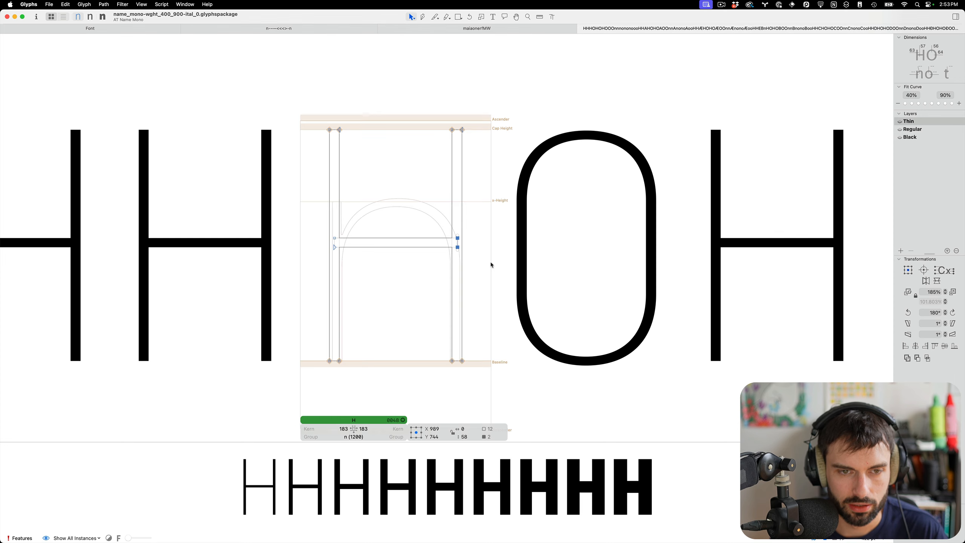
{"action": "left_click_drag", "start_coordinate": [484, 260], "coordinate": [318, 245]}
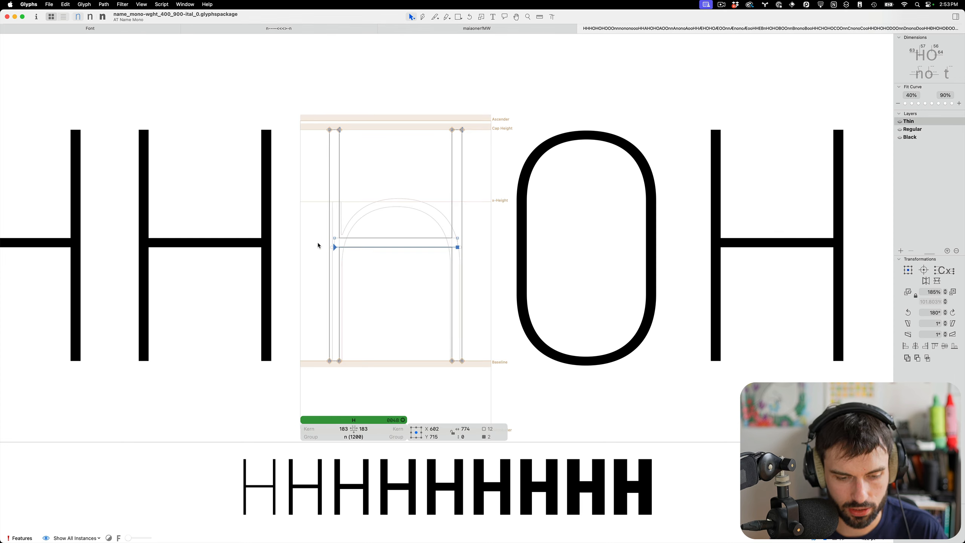
{"action": "key", "text": "Up"}
{"action": "key", "text": "Escape"}
Step: Raise the upper half of the Thin O until the selected nodes are centred at Y 1261.5
{"action": "double_click", "coordinate": [606, 245]}
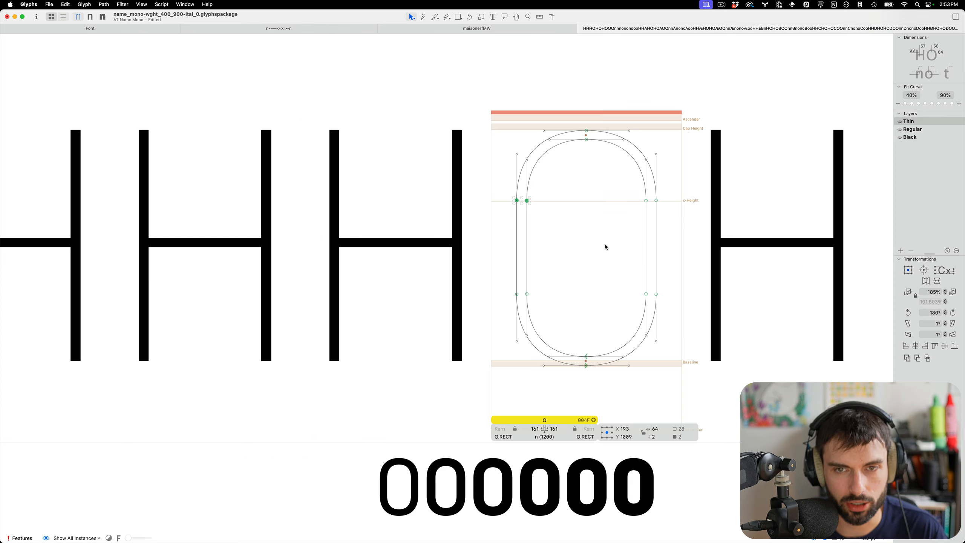
{"action": "scroll", "coordinate": [605, 244], "scroll_direction": "right", "scroll_amount": 3}
{"action": "left_click_drag", "start_coordinate": [631, 226], "coordinate": [364, 112]}
{"action": "key", "text": "Up"}
{"action": "key", "text": "Up"}
{"action": "key", "text": "Up"}
{"action": "key", "text": "Up"}
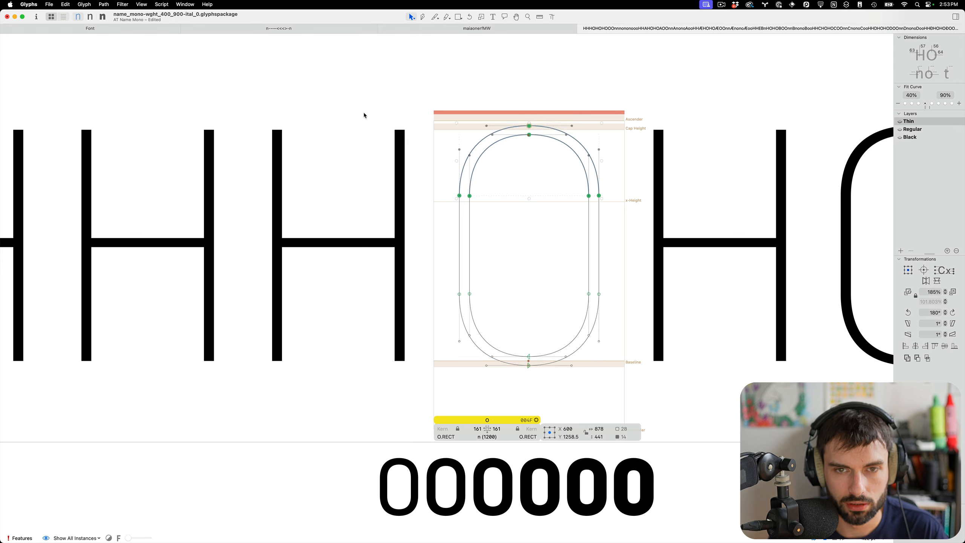
{"action": "key", "text": "Up"}
{"action": "key", "text": "Up"}
{"action": "key", "text": "Up"}
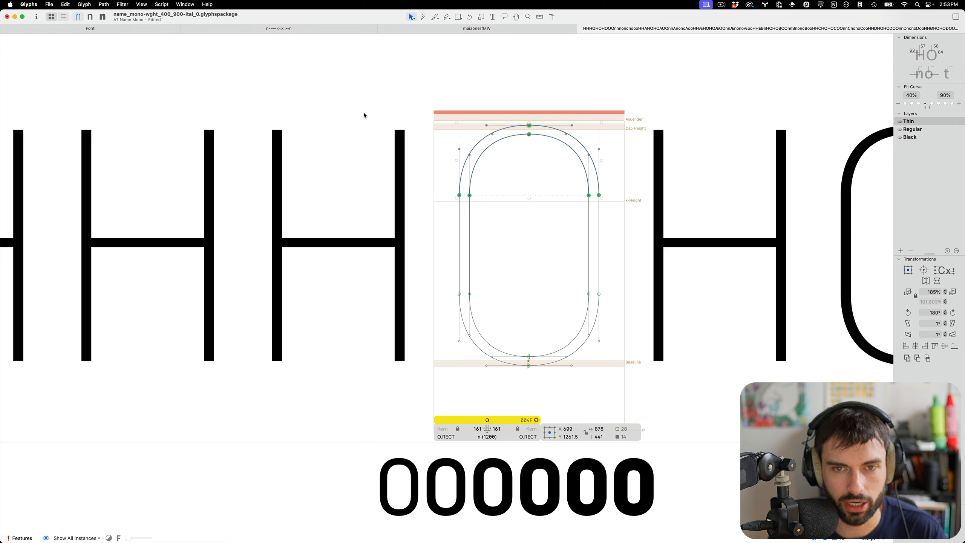
Step: Finish editing the Thin O, save the font and return to the test text to find the A line
{"action": "key", "text": "t"}
{"action": "scroll", "coordinate": [375, 112], "scroll_direction": "down", "scroll_amount": 5}
{"action": "key", "text": "super+s"}
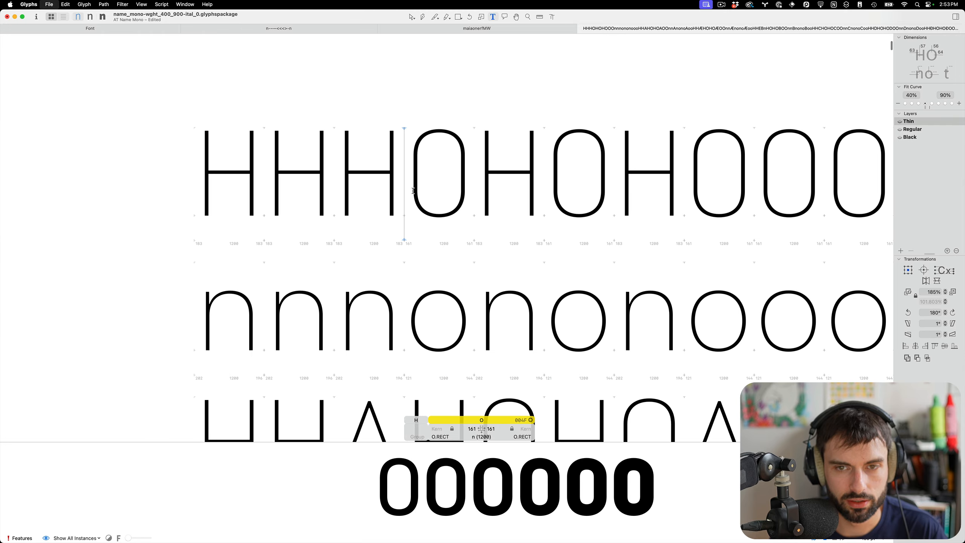
{"action": "scroll", "coordinate": [413, 190], "scroll_direction": "down", "scroll_amount": 3}
{"action": "scroll", "coordinate": [413, 191], "scroll_direction": "down", "scroll_amount": 2}
{"action": "scroll", "coordinate": [347, 279], "scroll_direction": "up", "scroll_amount": 3}
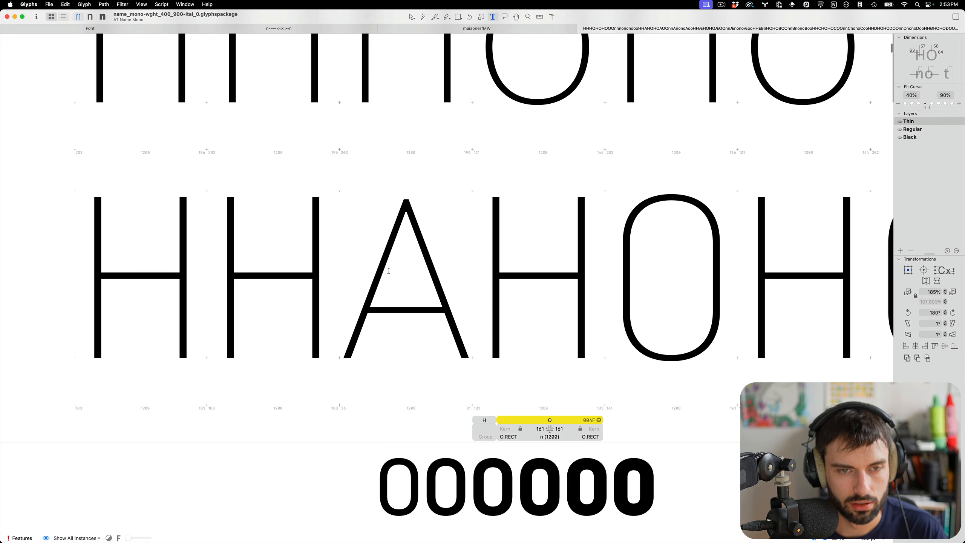
Step: Stretch the whole Thin A upward from the baseline to a height of 1461, comparing its apex overshoot with the Regular master
{"action": "double_click", "coordinate": [387, 270]}
{"action": "scroll", "coordinate": [396, 193], "scroll_direction": "up", "scroll_amount": 3}
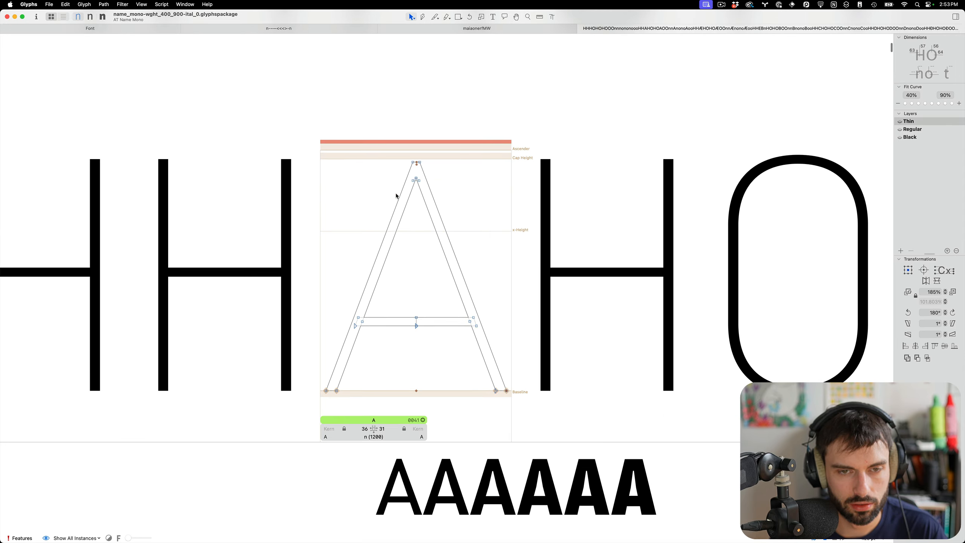
{"action": "key", "text": "super+a"}
{"action": "scroll", "coordinate": [408, 172], "scroll_direction": "up", "scroll_amount": 5}
{"action": "scroll", "coordinate": [409, 172], "scroll_direction": "up", "scroll_amount": 2}
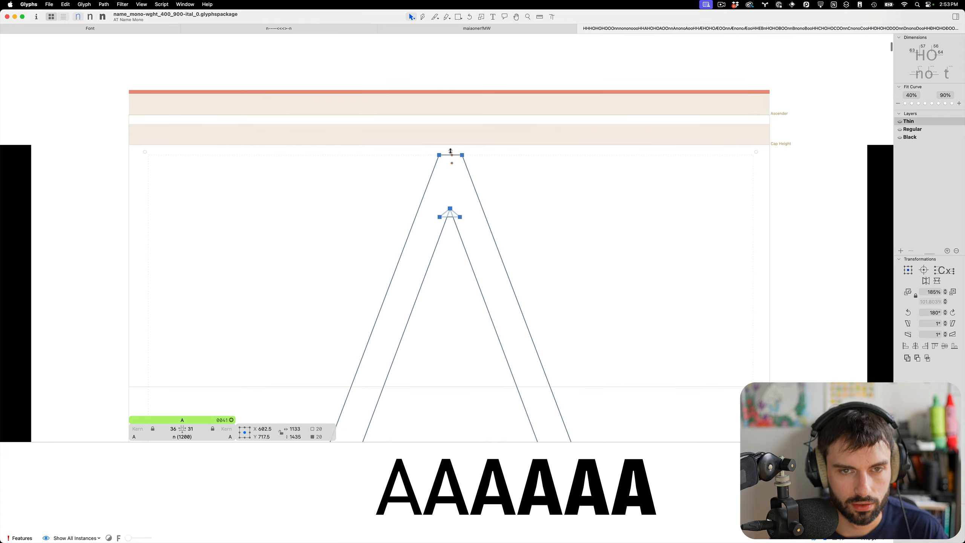
{"action": "left_click_drag", "start_coordinate": [451, 151], "coordinate": [452, 142]}
{"action": "key", "text": "super+2"}
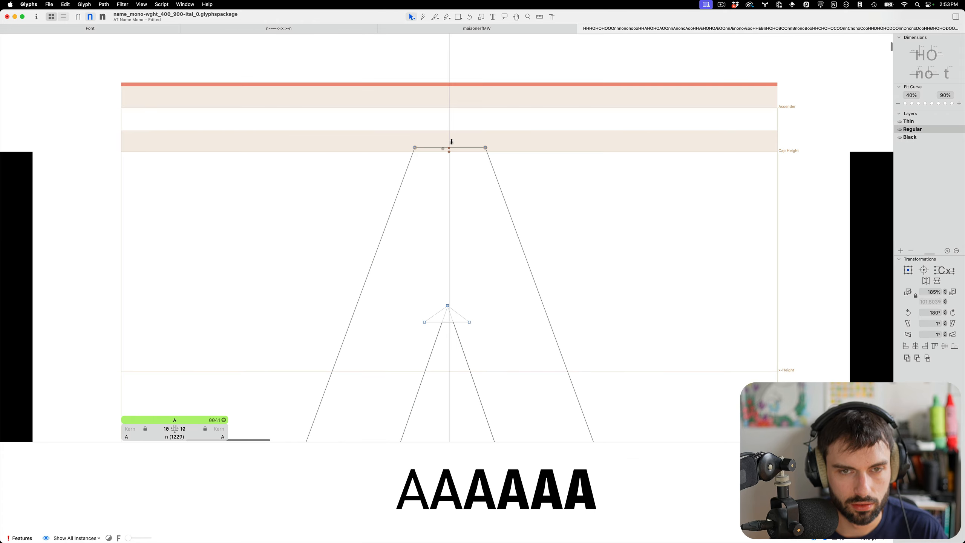
{"action": "key", "text": "super+1"}
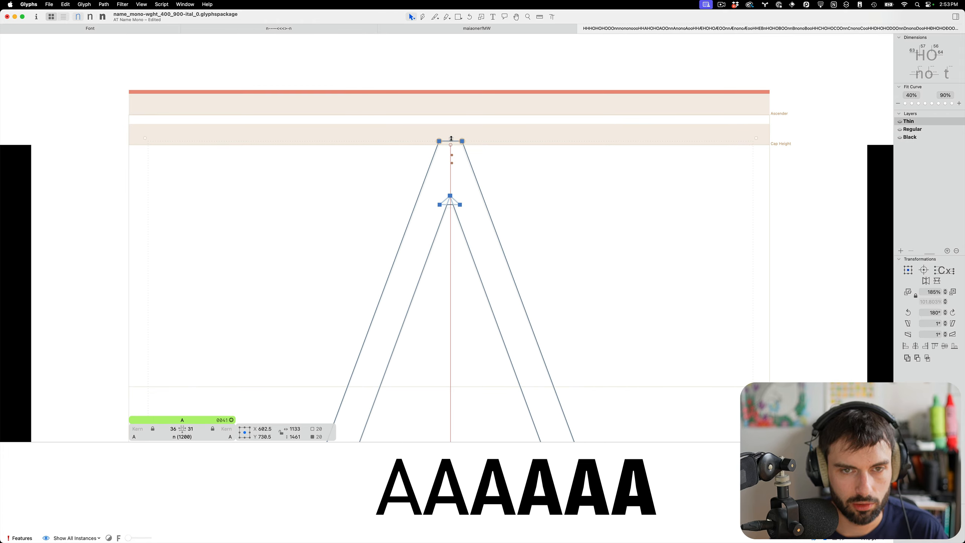
{"action": "key", "text": "t"}
Step: Raise the top part of the Thin Æ to the cap height line and save the font
{"action": "scroll", "coordinate": [449, 151], "scroll_direction": "down", "scroll_amount": 5}
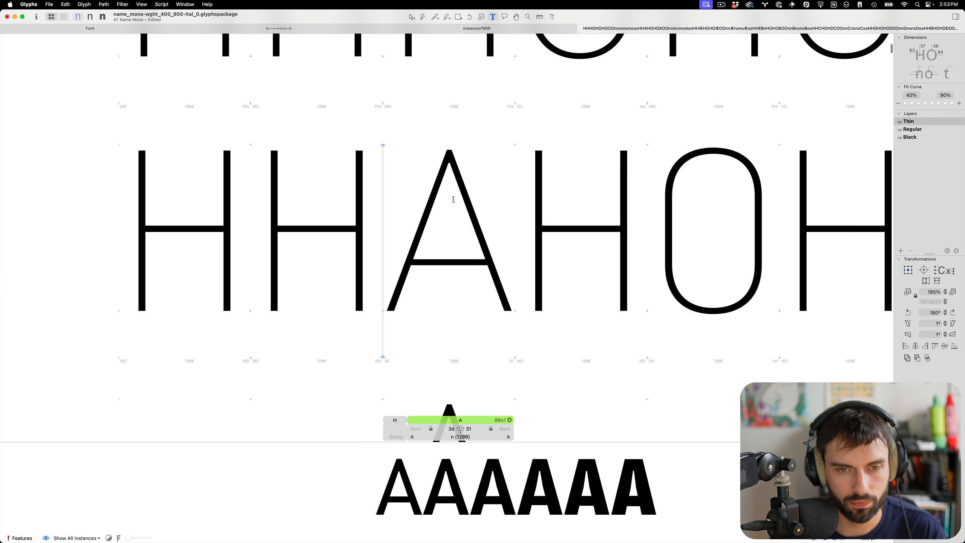
{"action": "scroll", "coordinate": [466, 236], "scroll_direction": "down", "scroll_amount": 10}
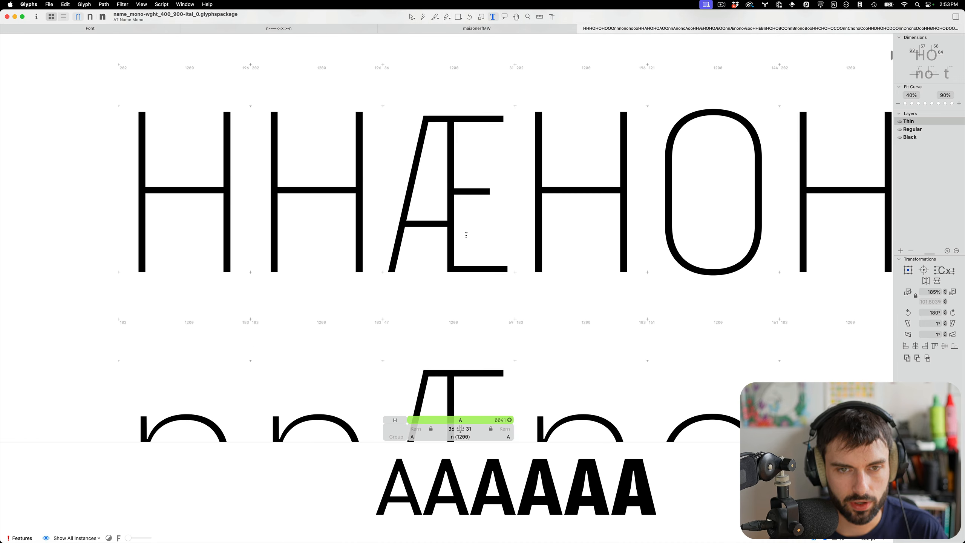
{"action": "double_click", "coordinate": [466, 236]}
{"action": "key", "text": "super+a"}
{"action": "scroll", "coordinate": [450, 118], "scroll_direction": "up", "scroll_amount": 5}
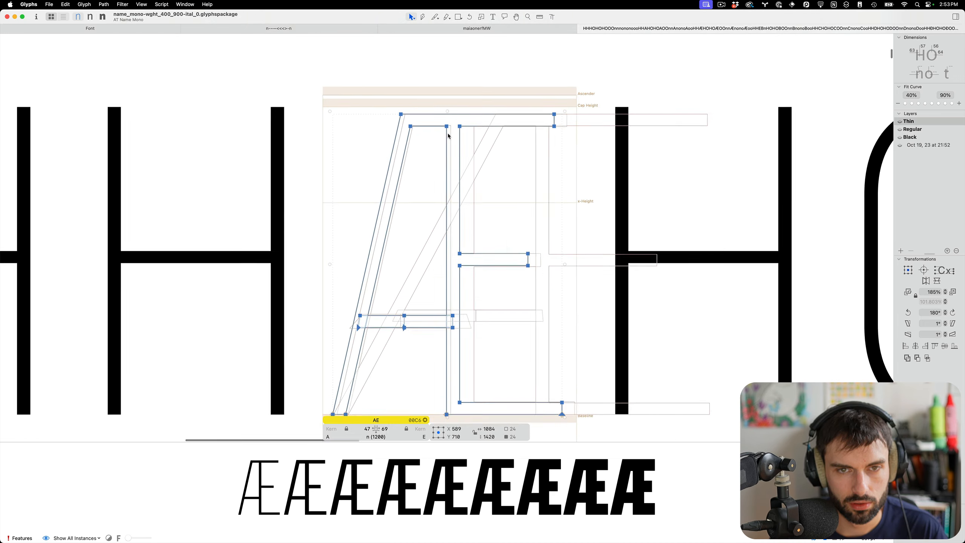
{"action": "left_click_drag", "start_coordinate": [680, 92], "coordinate": [281, 163]}
{"action": "left_click_drag", "start_coordinate": [607, 115], "coordinate": [608, 104]}
{"action": "scroll", "coordinate": [604, 201], "scroll_direction": "down", "scroll_amount": 5}
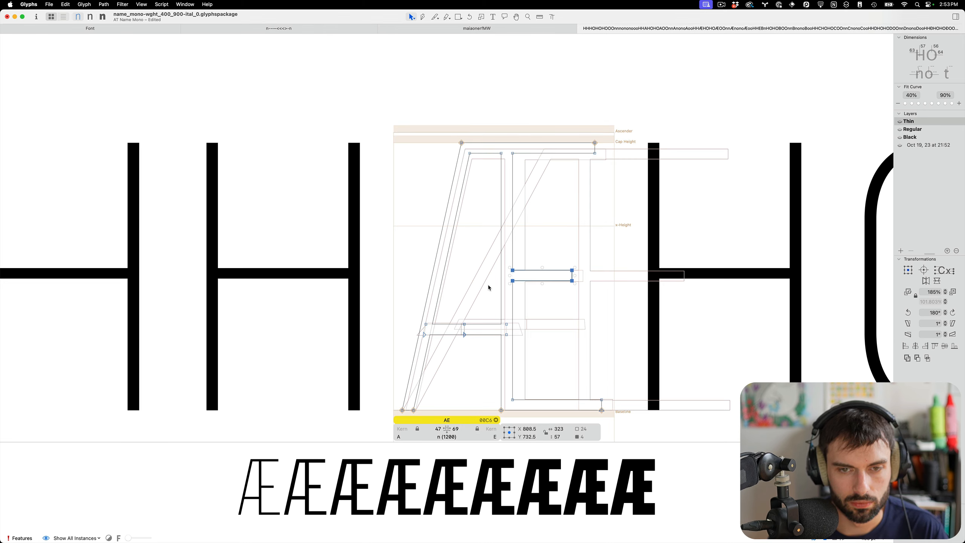
{"action": "key", "text": "t"}
{"action": "scroll", "coordinate": [491, 284], "scroll_direction": "down", "scroll_amount": 3}
{"action": "key", "text": "super+s"}
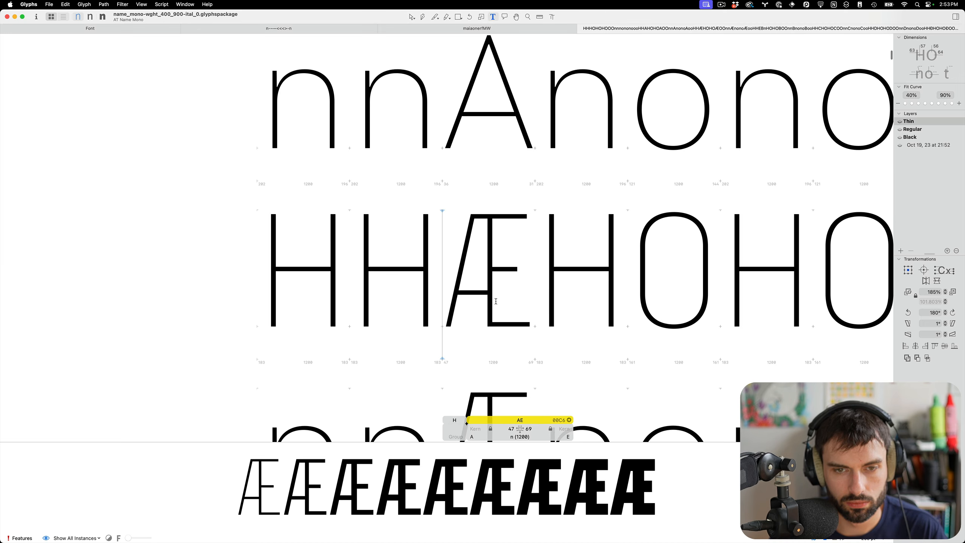
Step: Stretch the whole Thin E outline upward from the baseline to the cap height
{"action": "scroll", "coordinate": [494, 296], "scroll_direction": "down", "scroll_amount": 10}
{"action": "scroll", "coordinate": [495, 301], "scroll_direction": "down", "scroll_amount": 3}
{"action": "scroll", "coordinate": [493, 251], "scroll_direction": "up", "scroll_amount": 5}
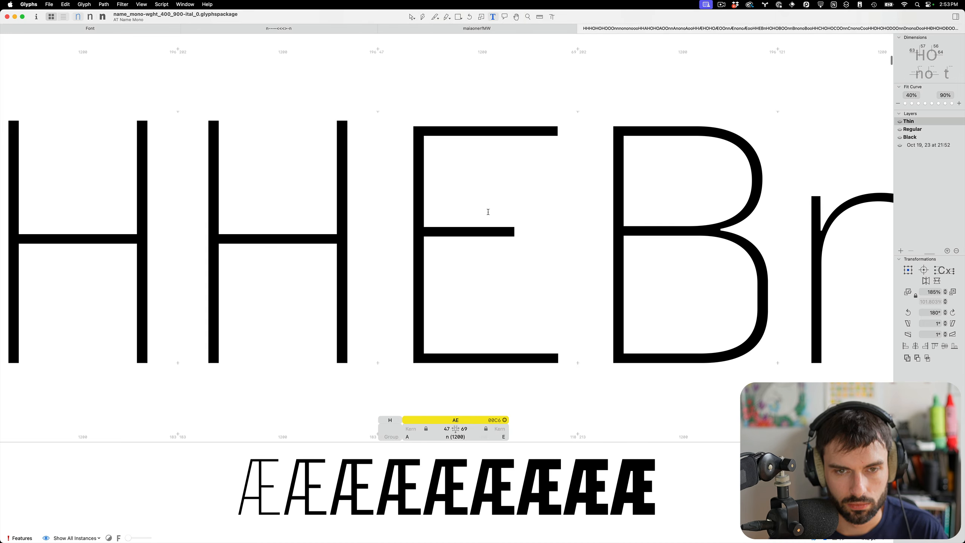
{"action": "double_click", "coordinate": [486, 211]}
{"action": "left_click", "coordinate": [478, 186]}
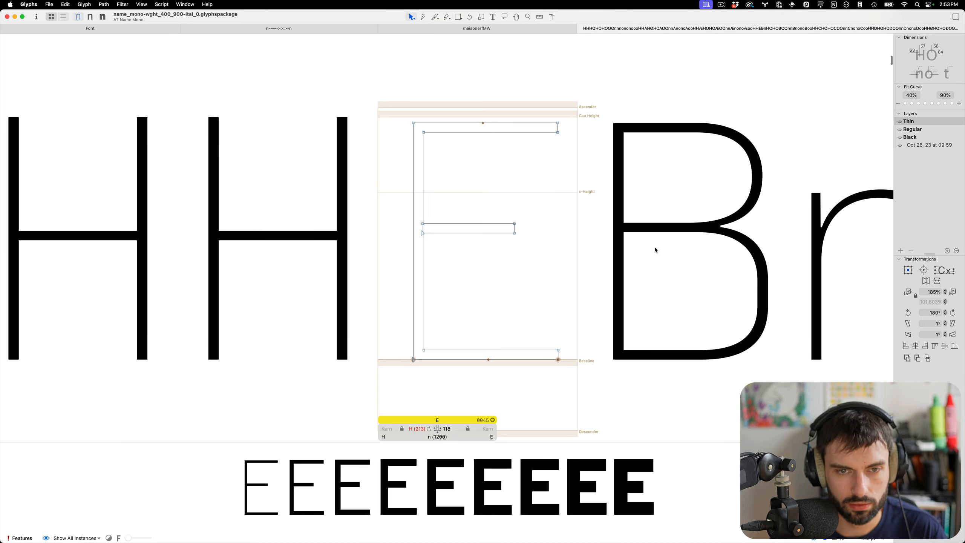
{"action": "key", "text": "super+a"}
{"action": "left_click_drag", "start_coordinate": [486, 120], "coordinate": [486, 114]}
{"action": "left_click", "coordinate": [497, 185]}
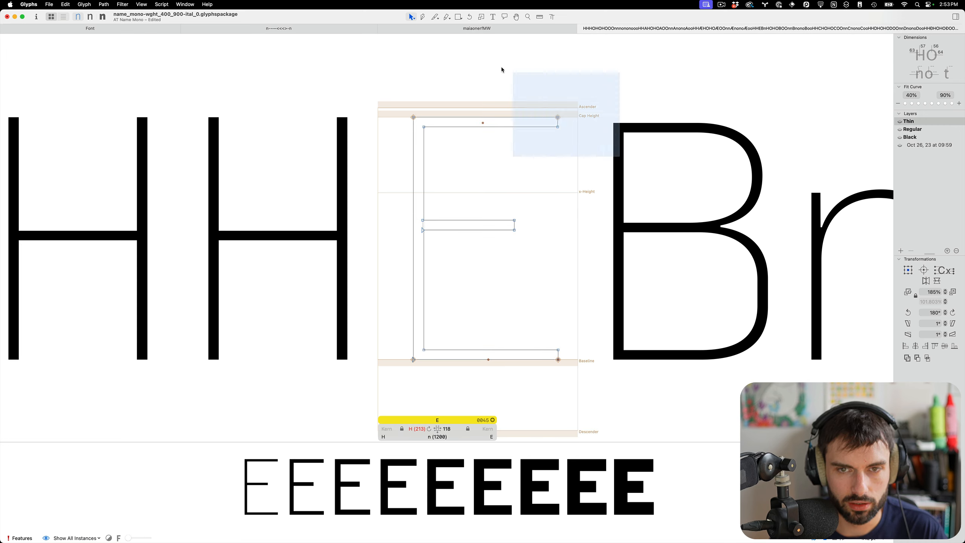
Step: Thin the E's arms by 1 unit, adjusting the inner edges of the top and bottom arms and the middle arm's lower edge
{"action": "left_click_drag", "start_coordinate": [502, 70], "coordinate": [506, 71]}
{"action": "left_click_drag", "start_coordinate": [572, 121], "coordinate": [363, 142]}
{"action": "key", "text": "Up"}
{"action": "left_click_drag", "start_coordinate": [548, 251], "coordinate": [374, 228]}
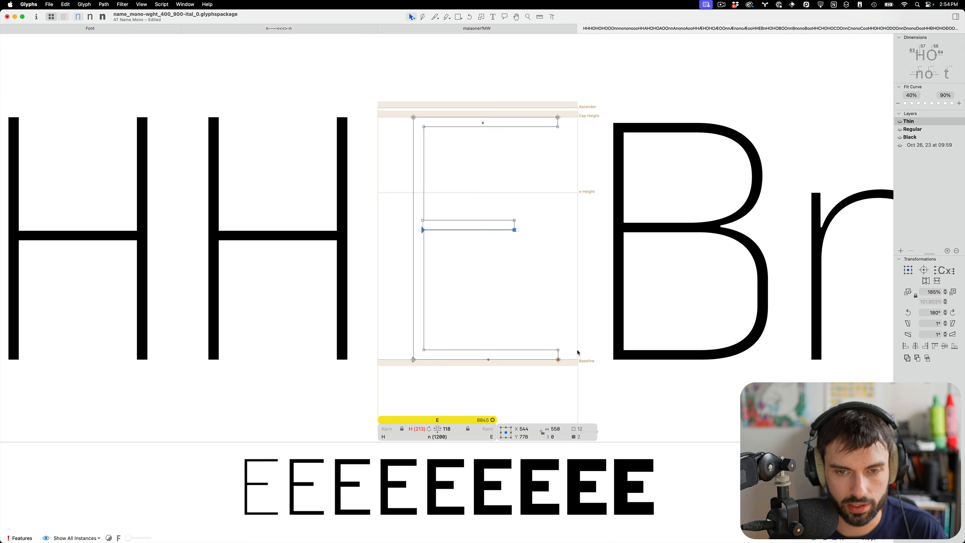
{"action": "left_click_drag", "start_coordinate": [575, 357], "coordinate": [348, 315]}
{"action": "key", "text": "Down"}
{"action": "key", "text": "Escape"}
Step: Stretch the whole Thin B outline upward from the baseline to the cap height of 1454
{"action": "scroll", "coordinate": [396, 278], "scroll_direction": "down", "scroll_amount": 5}
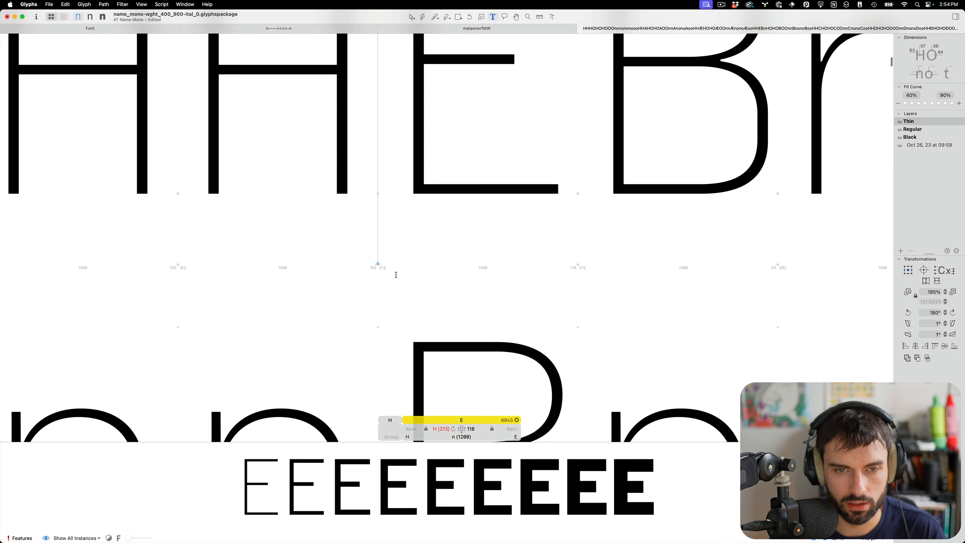
{"action": "scroll", "coordinate": [396, 274], "scroll_direction": "down", "scroll_amount": 5}
{"action": "left_click", "coordinate": [453, 258]}
{"action": "key", "text": "Escape"}
{"action": "key", "text": "super+a"}
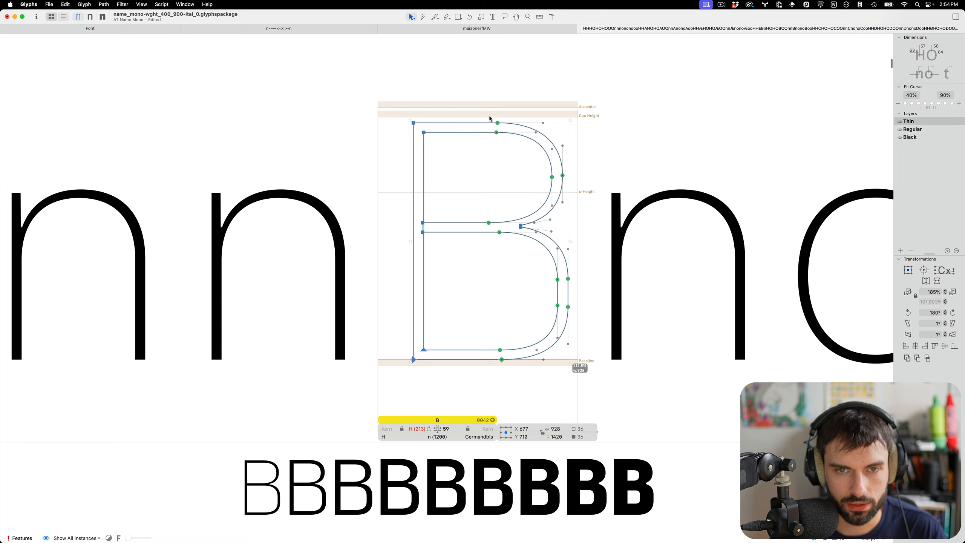
{"action": "left_click_drag", "start_coordinate": [490, 120], "coordinate": [453, 168]}
Step: Thin the B's horizontal strokes by adjusting the edges facing its counters, placing the bottom stroke's inner edge at Y 57
{"action": "left_click", "coordinate": [474, 153]}
{"action": "left_click_drag", "start_coordinate": [505, 151], "coordinate": [418, 121]}
{"action": "left_click", "coordinate": [506, 237]}
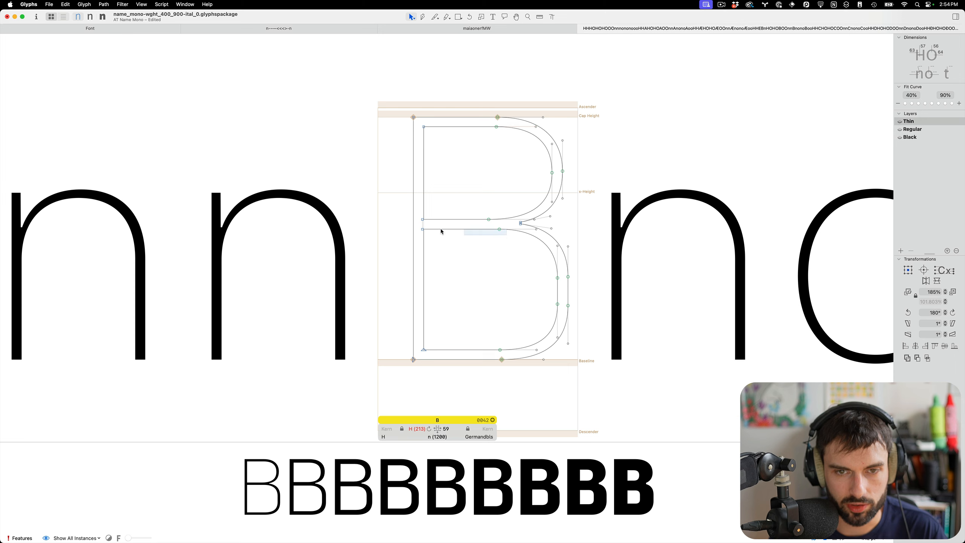
{"action": "left_click", "coordinate": [437, 229]}
{"action": "left_click_drag", "start_coordinate": [526, 324], "coordinate": [387, 360]}
Step: Measure the B's horizontal strokes and lower the middle stroke's upper edge to Y 840
{"action": "key", "text": "l"}
{"action": "key", "text": "v"}
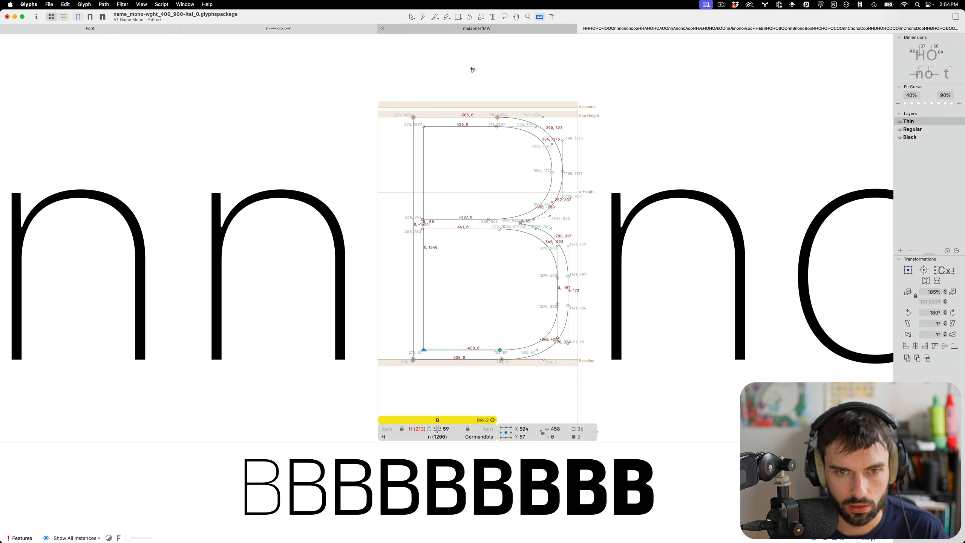
{"action": "left_click_drag", "start_coordinate": [499, 217], "coordinate": [414, 221]}
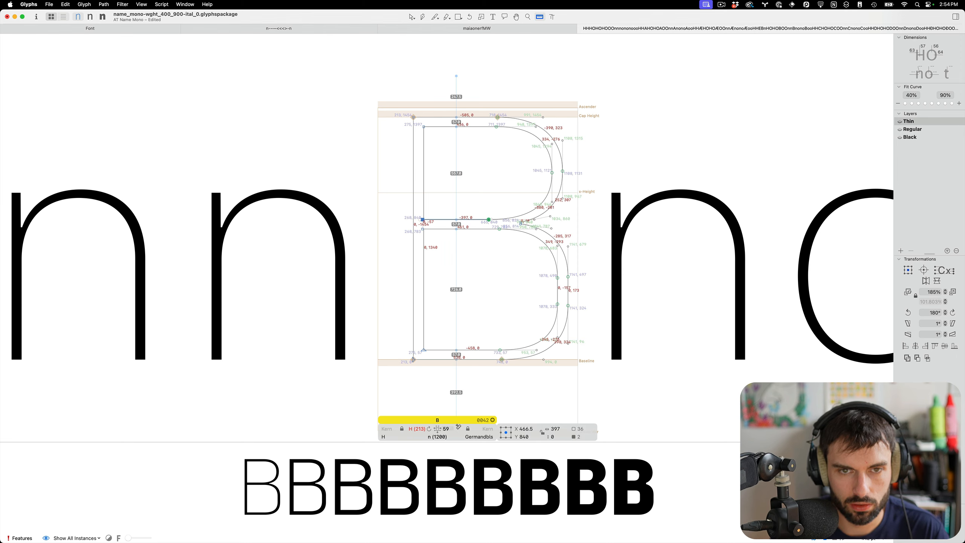
{"action": "key", "text": "super+space"}
{"action": "key", "text": "Escape"}
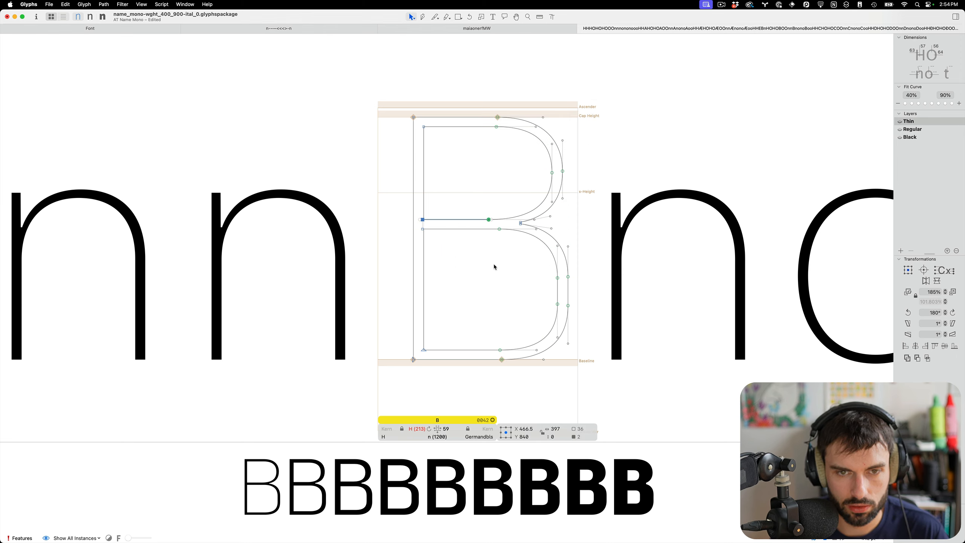
Step: Raise the upper half of the Thin C until the selected nodes are centred at about Y 1262.5, and save the font
{"action": "scroll", "coordinate": [493, 264], "scroll_direction": "down", "scroll_amount": 10}
{"action": "double_click", "coordinate": [494, 264]}
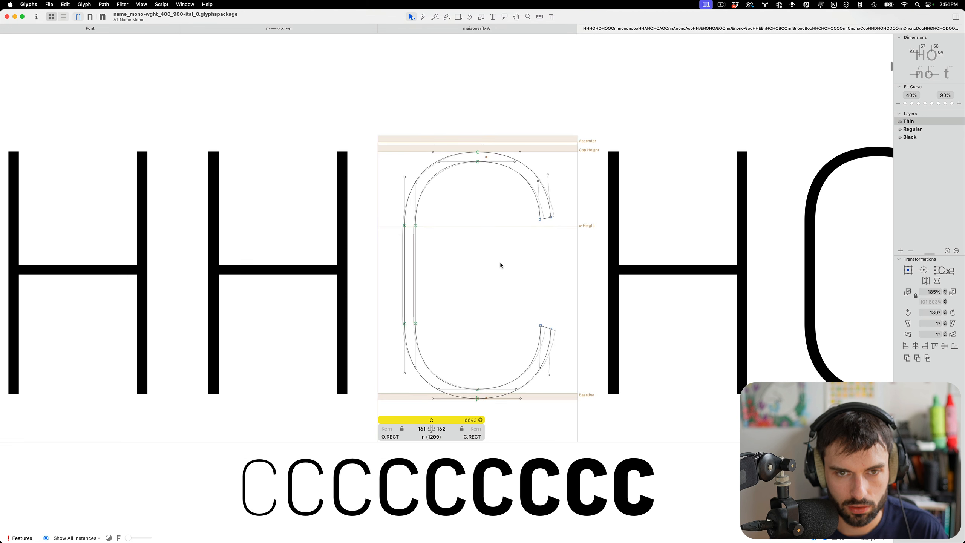
{"action": "left_click_drag", "start_coordinate": [596, 265], "coordinate": [348, 138]}
{"action": "key", "text": "Up"}
{"action": "key", "text": "Up"}
{"action": "key", "text": "Up"}
{"action": "key", "text": "Up"}
{"action": "key", "text": "Up"}
{"action": "key", "text": "Up"}
{"action": "key", "text": "Up"}
{"action": "key", "text": "Up"}
{"action": "key", "text": "Up"}
{"action": "key", "text": "Up"}
{"action": "key", "text": "Up"}
{"action": "key", "text": "Up"}
{"action": "key", "text": "Up"}
{"action": "key", "text": "Up"}
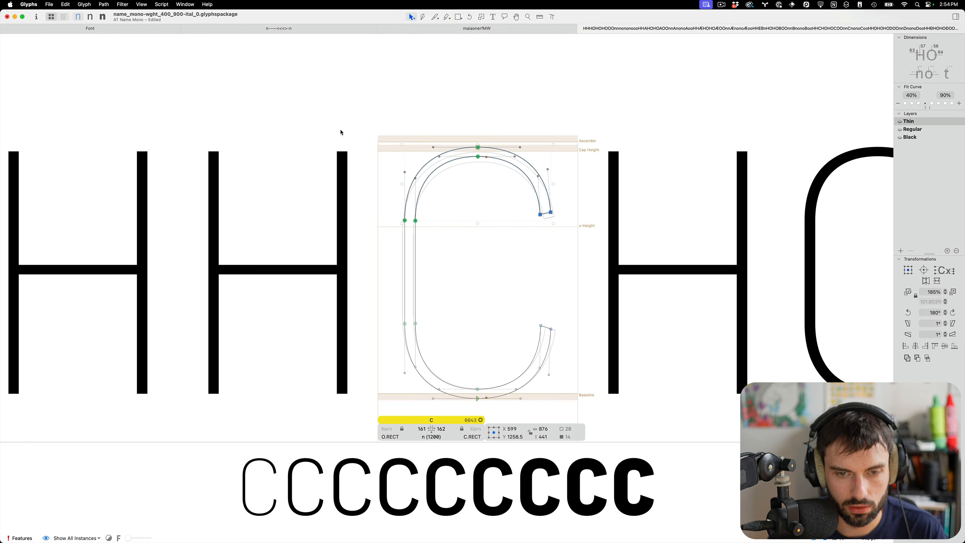
{"action": "key", "text": "Up"}
{"action": "key", "text": "Up"}
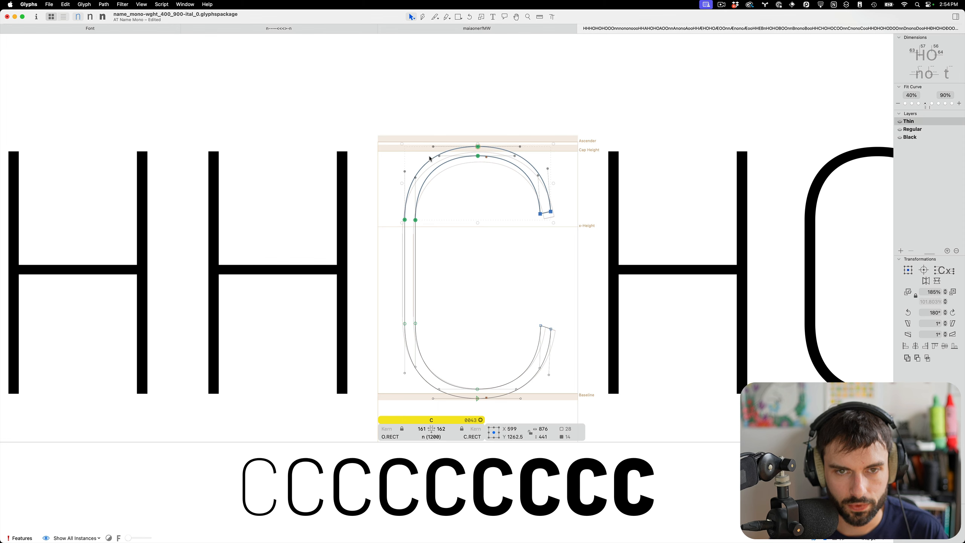
{"action": "key", "text": "Up"}
{"action": "key", "text": "super+s"}
{"action": "key", "text": "t"}
Step: Raise the upper half of the Thin D to the cap height, centring the selected nodes at Y 1194.5, and save the font
{"action": "scroll", "coordinate": [457, 166], "scroll_direction": "down", "scroll_amount": 5}
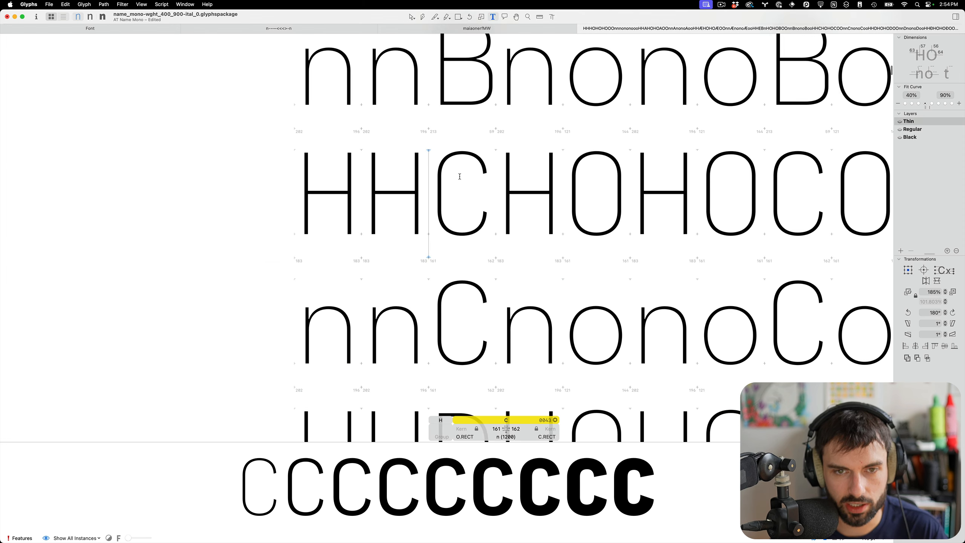
{"action": "scroll", "coordinate": [459, 176], "scroll_direction": "down", "scroll_amount": 4}
{"action": "scroll", "coordinate": [460, 176], "scroll_direction": "down", "scroll_amount": 2}
{"action": "left_click", "coordinate": [472, 254]}
{"action": "scroll", "coordinate": [459, 252], "scroll_direction": "up", "scroll_amount": 4}
{"action": "double_click", "coordinate": [459, 254]}
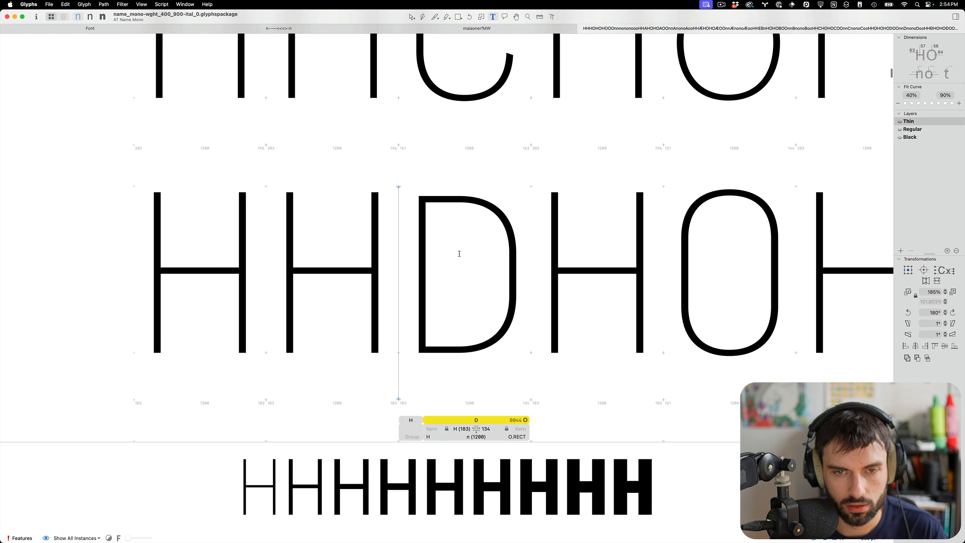
{"action": "left_click_drag", "start_coordinate": [529, 273], "coordinate": [338, 166]}
{"action": "scroll", "coordinate": [405, 199], "scroll_direction": "up", "scroll_amount": 5}
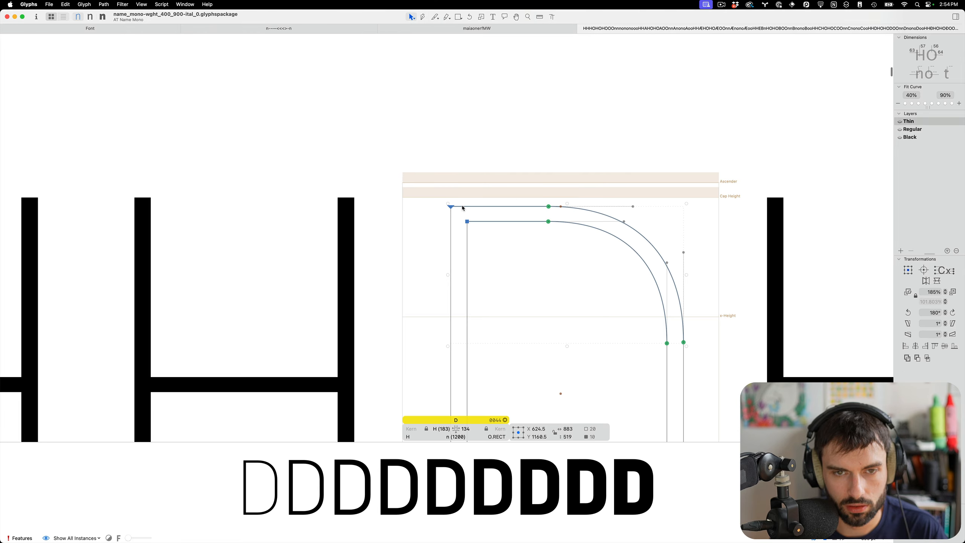
{"action": "left_click_drag", "start_coordinate": [451, 209], "coordinate": [451, 198]}
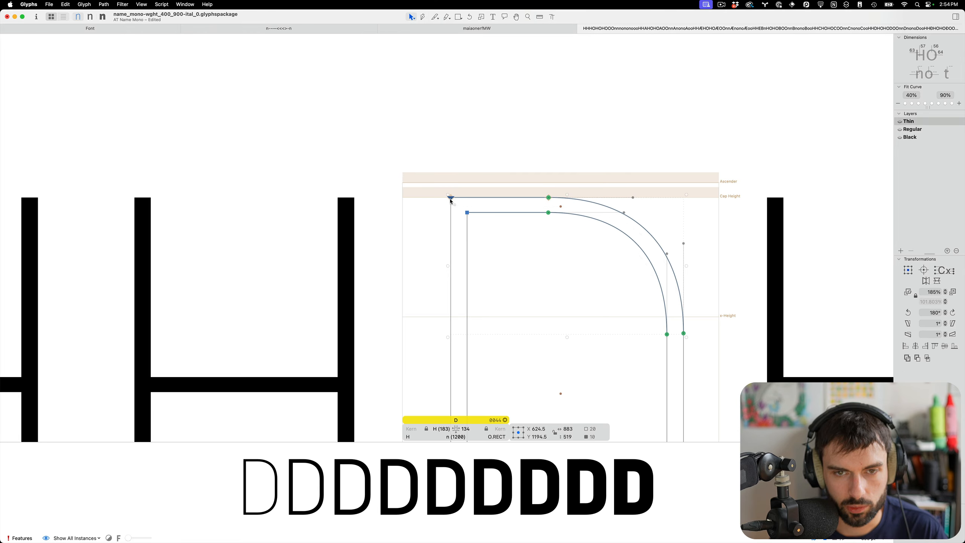
{"action": "scroll", "coordinate": [450, 199], "scroll_direction": "down", "scroll_amount": 5}
{"action": "key", "text": "super+s"}
{"action": "key", "text": "Escape"}
Step: Add an H component to the Thin Eth's background as a crossbar reference and return to the foreground
{"action": "scroll", "coordinate": [448, 200], "scroll_direction": "down", "scroll_amount": 8}
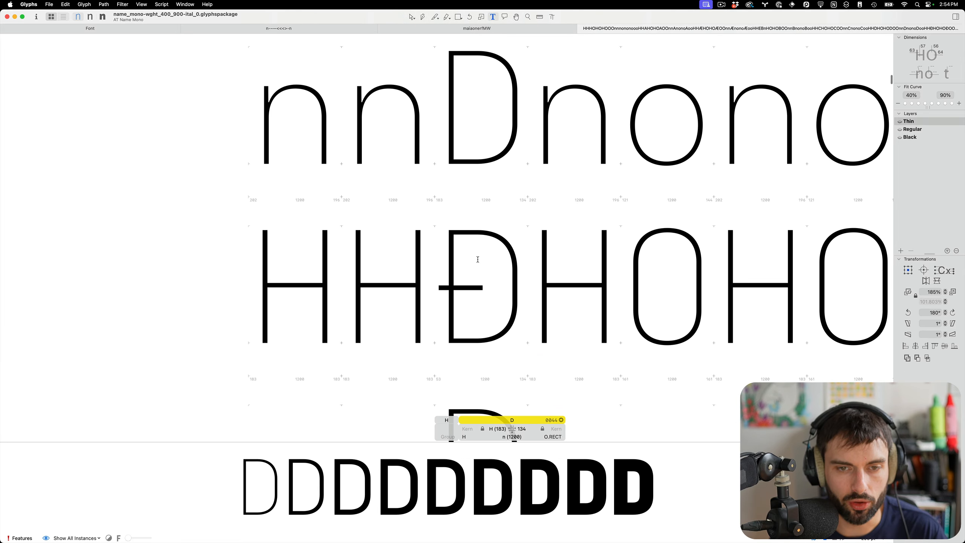
{"action": "scroll", "coordinate": [442, 289], "scroll_direction": "up", "scroll_amount": 5}
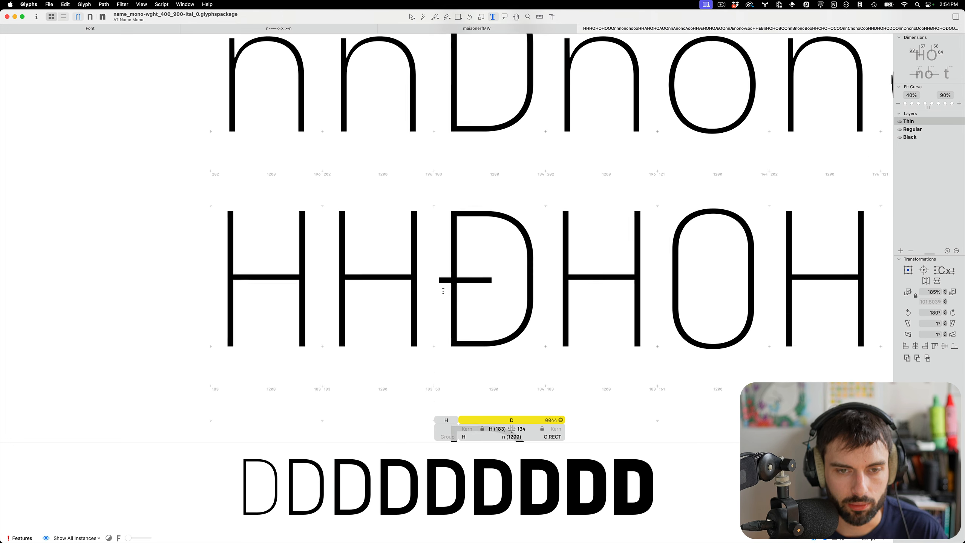
{"action": "double_click", "coordinate": [516, 235]}
{"action": "key", "text": "super+shift+r"}
{"action": "right_click", "coordinate": [521, 236]}
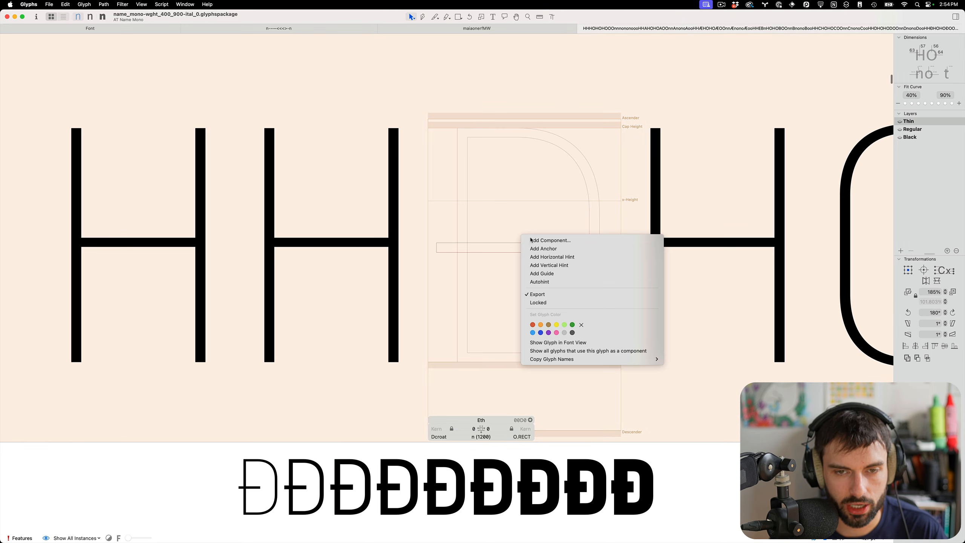
{"action": "left_click", "coordinate": [532, 238]}
{"action": "type", "text": "H"}
{"action": "key", "text": "Return"}
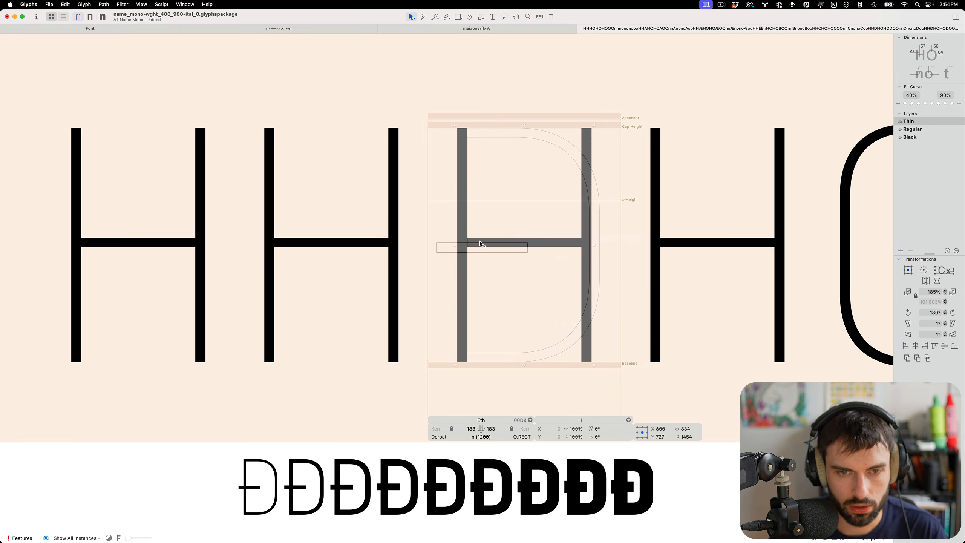
{"action": "scroll", "coordinate": [489, 241], "scroll_direction": "up", "scroll_amount": 5}
{"action": "left_click", "coordinate": [496, 222]}
{"action": "key", "text": "super+b"}
Step: Raise the Eth's crossbar 33 units to match the background H's crossbar, and lower its upper edge to Y 773
{"action": "left_click_drag", "start_coordinate": [587, 220], "coordinate": [372, 269]}
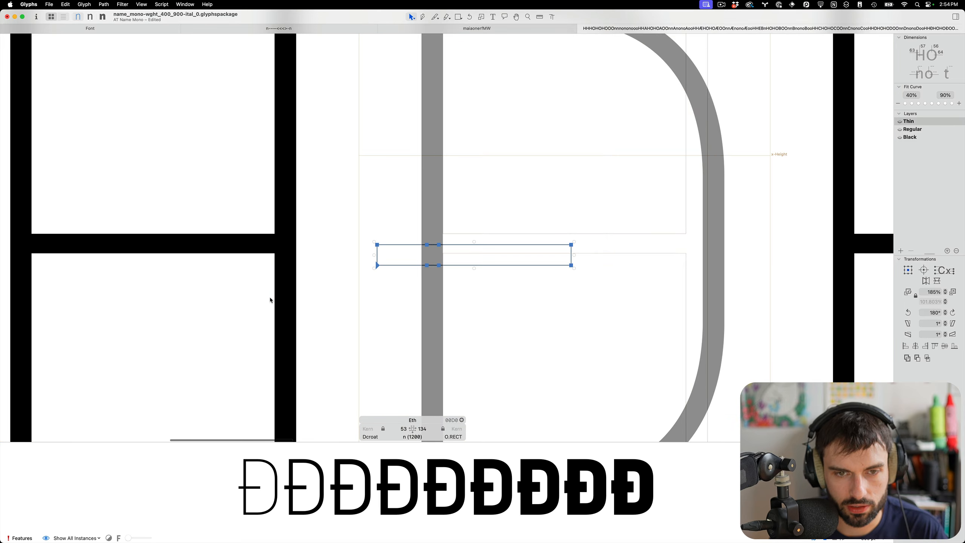
{"action": "key", "text": "shift+Up"}
{"action": "key", "text": "shift+Up"}
{"action": "key", "text": "shift+Up"}
{"action": "key", "text": "Up"}
{"action": "key", "text": "Up"}
{"action": "key", "text": "Up"}
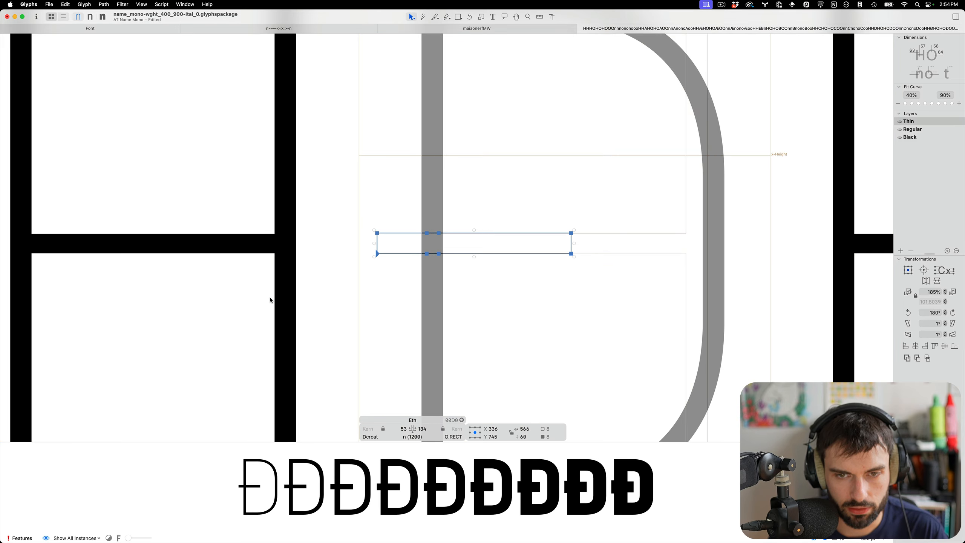
{"action": "scroll", "coordinate": [506, 269], "scroll_direction": "up", "scroll_amount": 4}
{"action": "left_click_drag", "start_coordinate": [734, 190], "coordinate": [9, 129]}
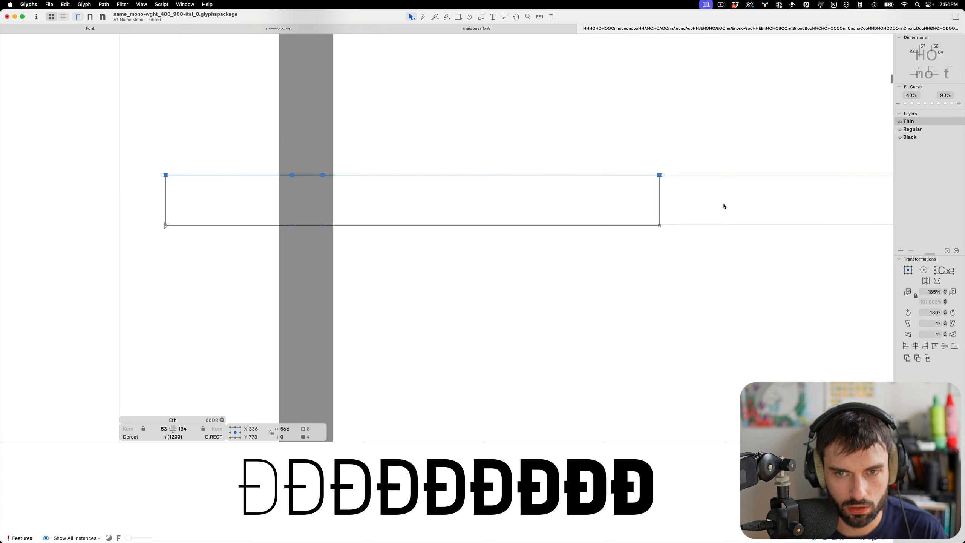
Step: Examine the Thin Eth, E, F and G beside the reference H, O and lowercase letters in the proof lines
{"action": "left_click_drag", "start_coordinate": [723, 205], "coordinate": [118, 262]}
{"action": "key", "text": "t"}
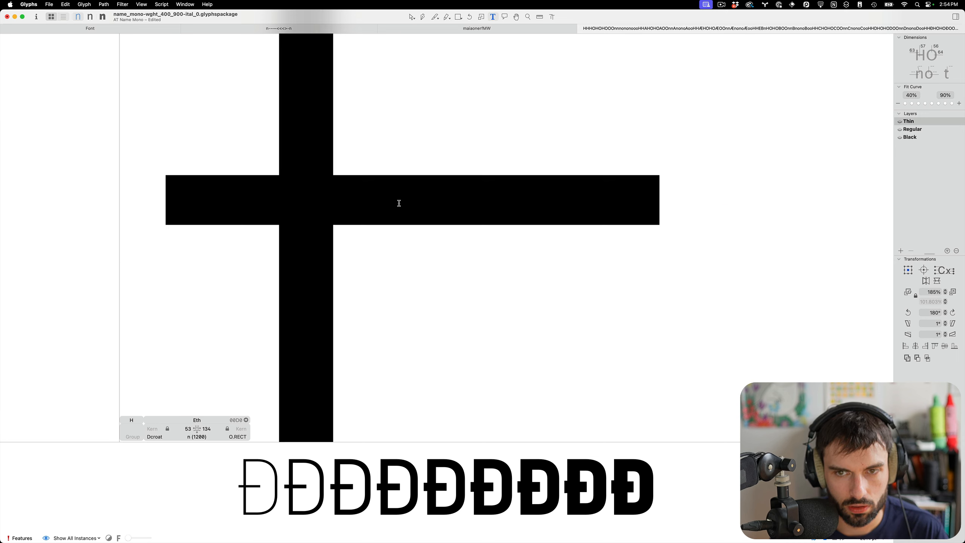
{"action": "scroll", "coordinate": [398, 202], "scroll_direction": "down", "scroll_amount": 8}
{"action": "scroll", "coordinate": [406, 204], "scroll_direction": "down", "scroll_amount": 5}
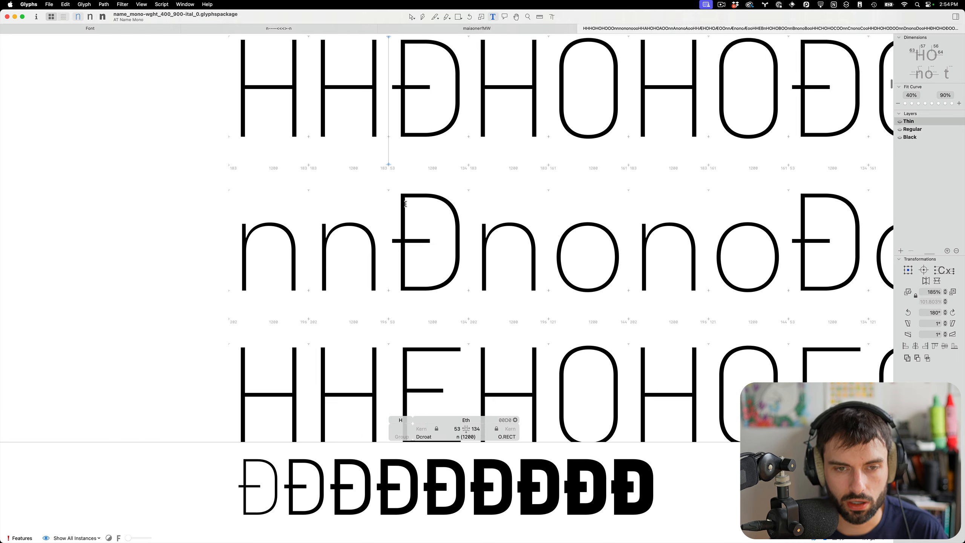
{"action": "scroll", "coordinate": [425, 244], "scroll_direction": "down", "scroll_amount": 3}
{"action": "scroll", "coordinate": [425, 244], "scroll_direction": "down", "scroll_amount": 6}
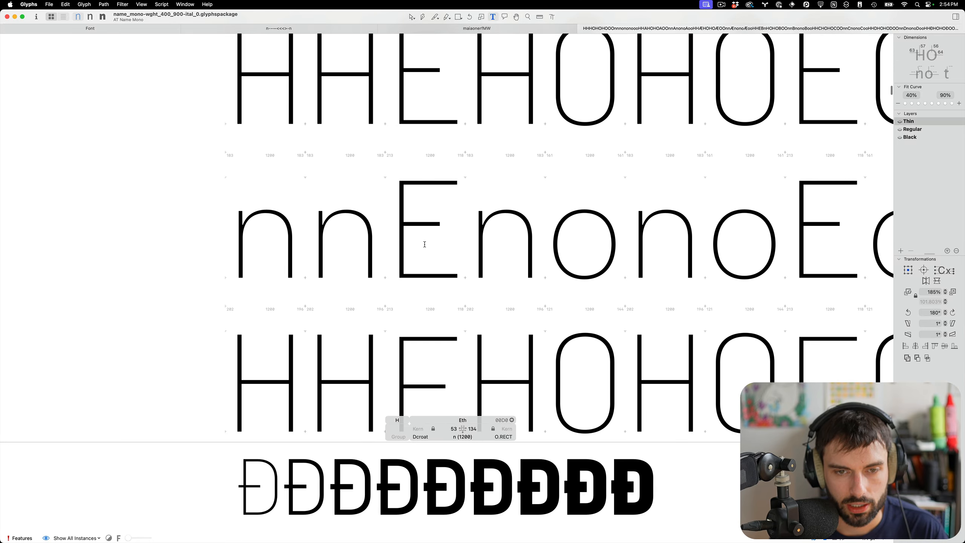
{"action": "scroll", "coordinate": [420, 253], "scroll_direction": "down", "scroll_amount": 3}
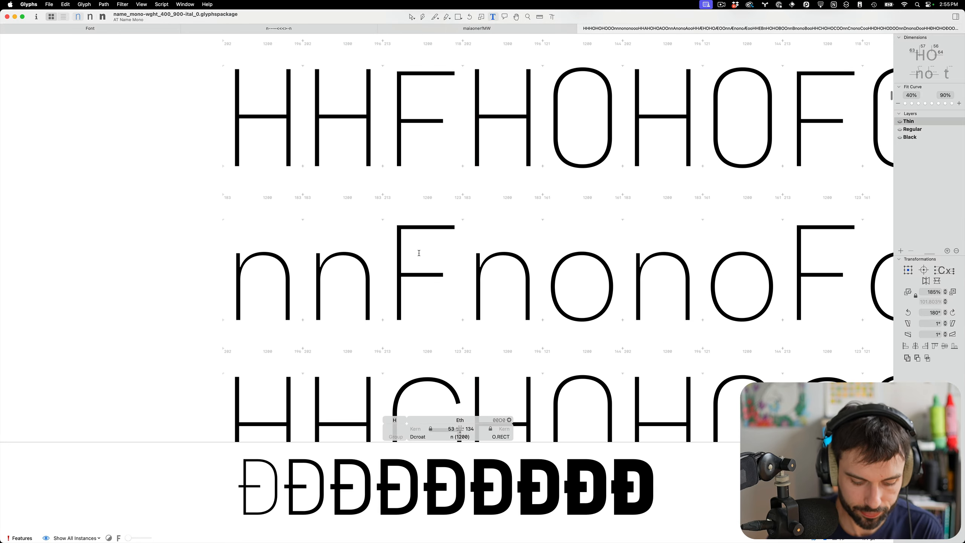
{"action": "scroll", "coordinate": [419, 253], "scroll_direction": "down", "scroll_amount": 3}
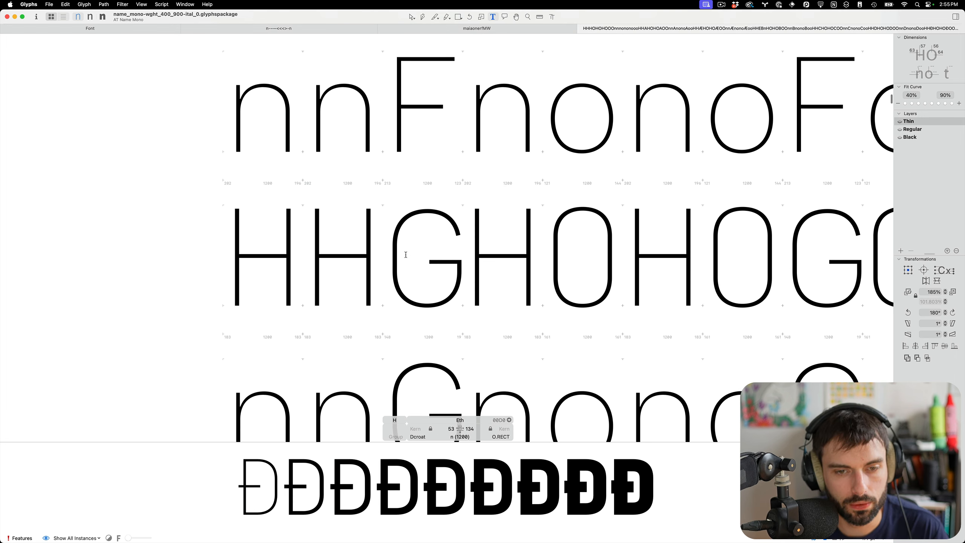
Step: Open the Thin G and add an O component to its background as a shape reference
{"action": "scroll", "coordinate": [408, 254], "scroll_direction": "up", "scroll_amount": 3}
{"action": "double_click", "coordinate": [418, 240]}
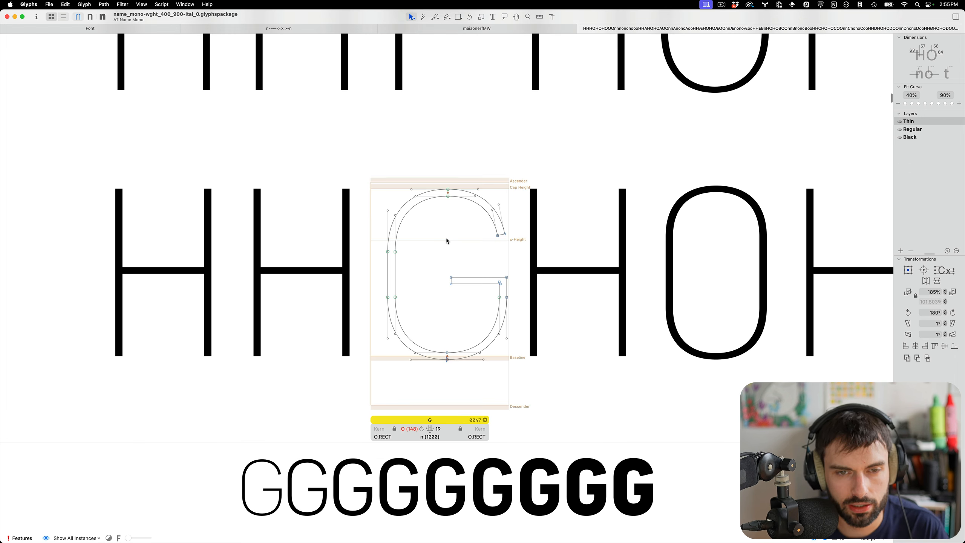
{"action": "scroll", "coordinate": [447, 239], "scroll_direction": "up", "scroll_amount": 3}
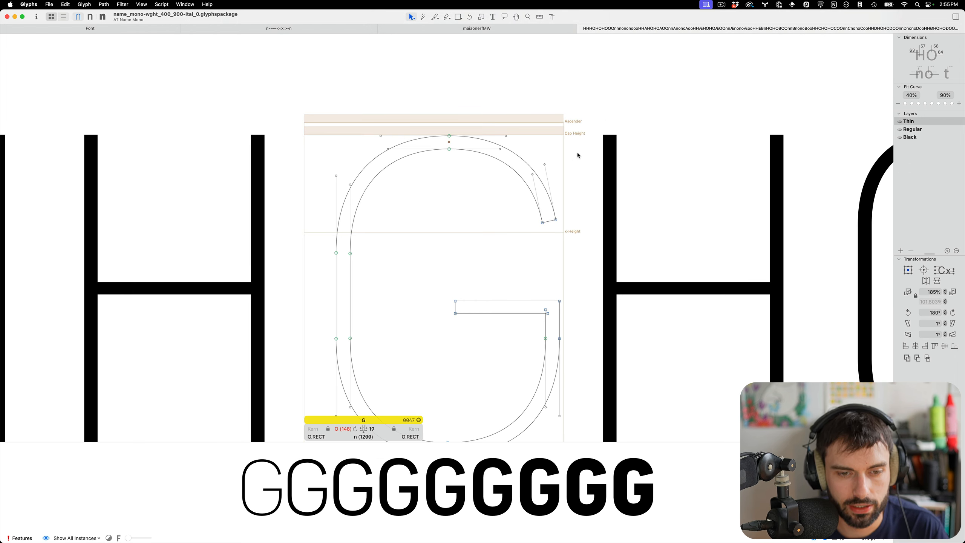
{"action": "key", "text": "super+b"}
{"action": "right_click", "coordinate": [411, 261]}
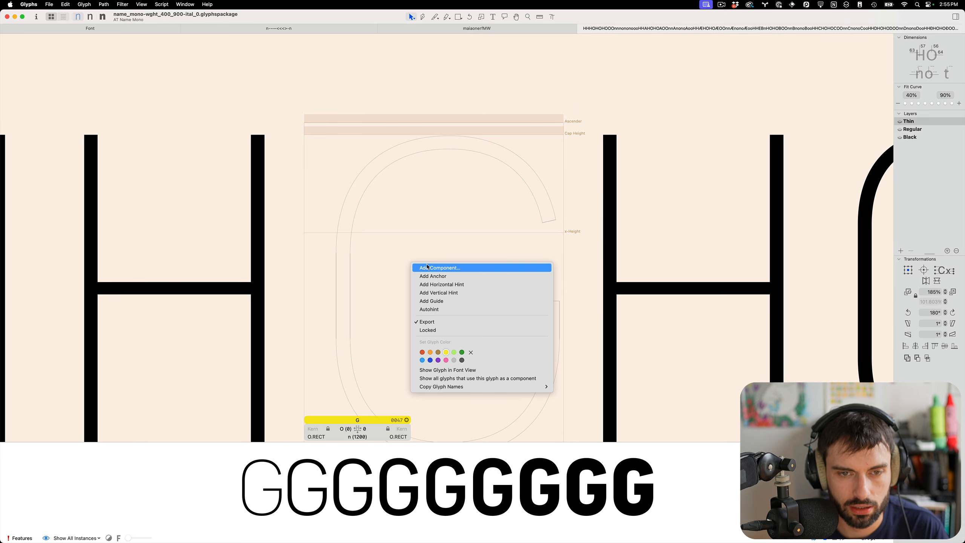
{"action": "left_click", "coordinate": [427, 266]}
{"action": "key", "text": "Return"}
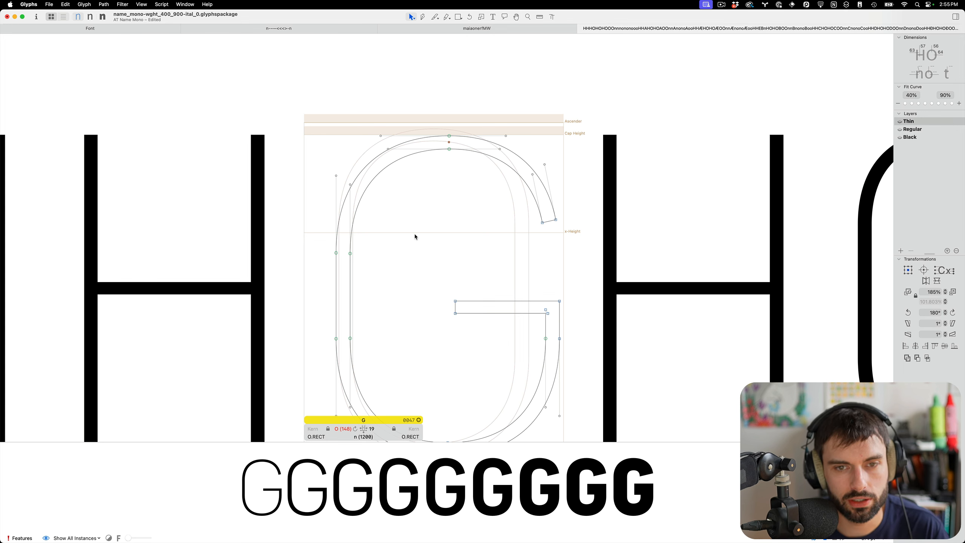
Step: Re-interpolate the G's whole Thin layer and compare the resulting outline with the O in its background
{"action": "scroll", "coordinate": [415, 233], "scroll_direction": "down", "scroll_amount": 3}
{"action": "scroll", "coordinate": [403, 290], "scroll_direction": "up", "scroll_amount": 3}
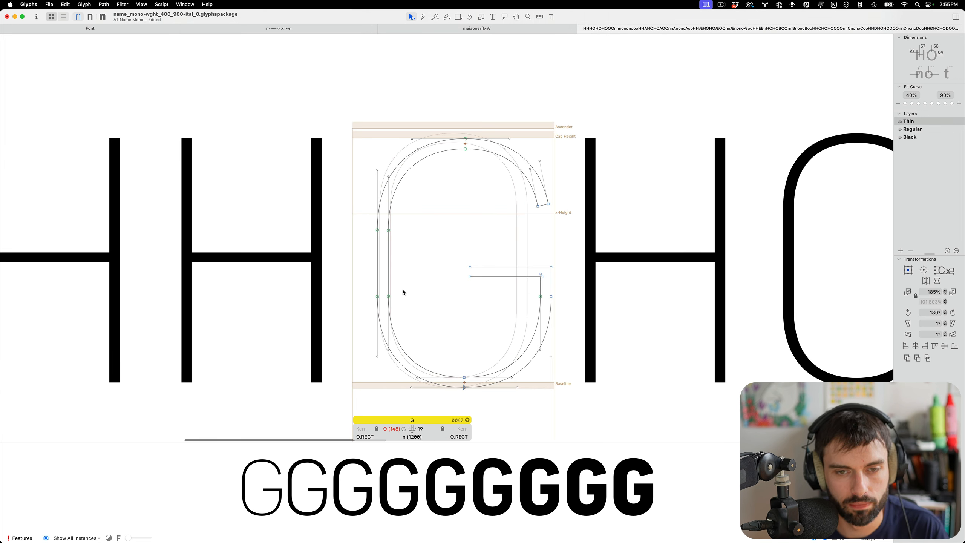
{"action": "key", "text": "super+a"}
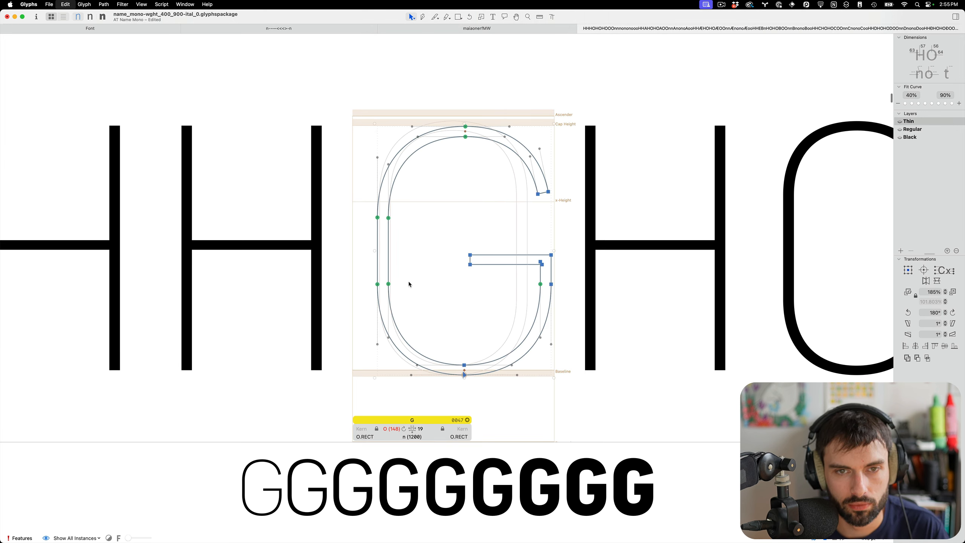
{"action": "right_click", "coordinate": [914, 125]}
{"action": "left_click", "coordinate": [909, 128]}
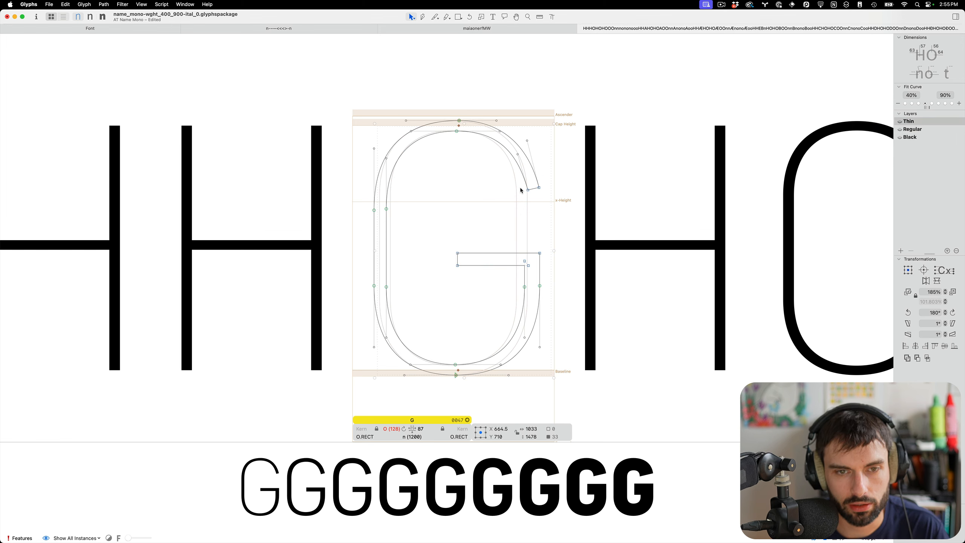
{"action": "key", "text": "super+b"}
{"action": "key", "text": "super+b"}
{"action": "scroll", "coordinate": [401, 298], "scroll_direction": "up", "scroll_amount": 3}
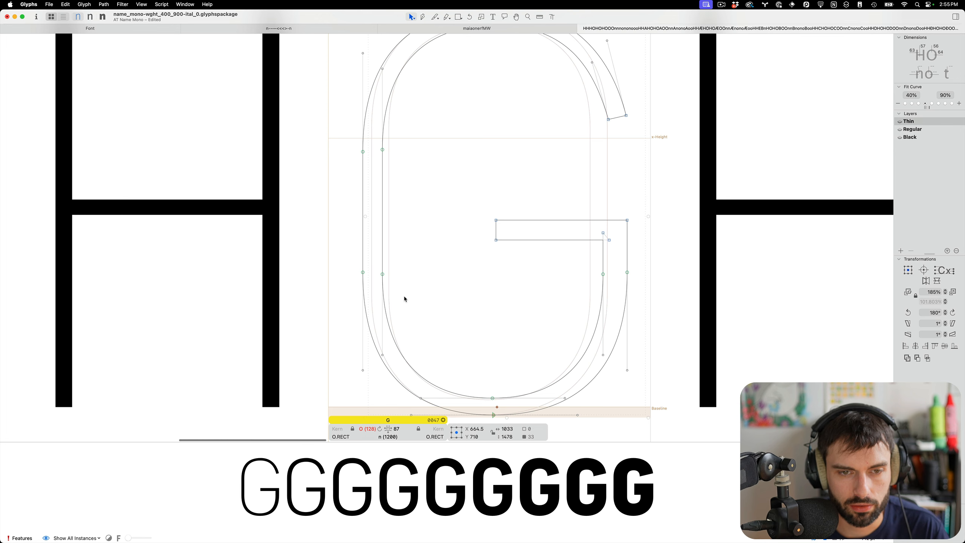
{"action": "scroll", "coordinate": [404, 296], "scroll_direction": "down", "scroll_amount": 4}
Step: Insert a capital C before the G in the proof line as the source for its curves
{"action": "double_click", "coordinate": [741, 211]}
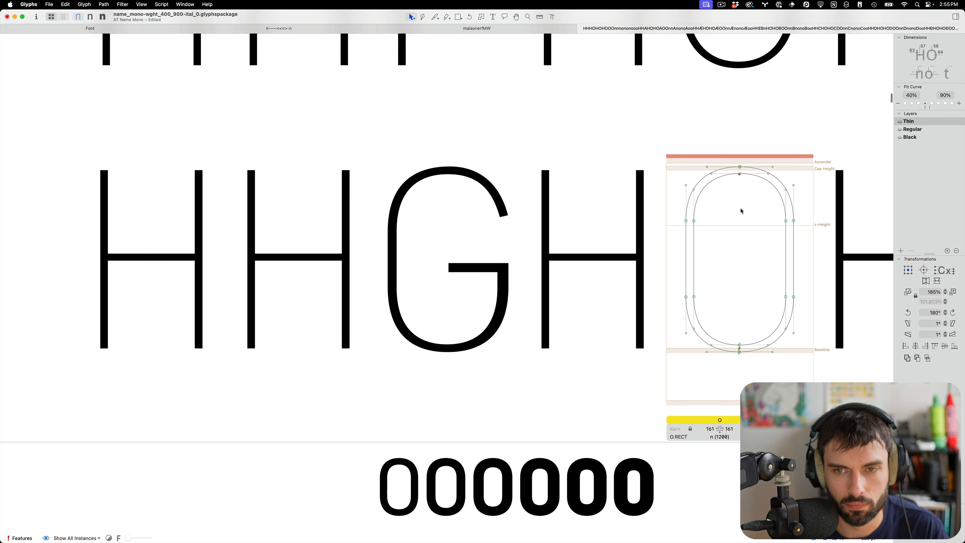
{"action": "left_click_drag", "start_coordinate": [755, 152], "coordinate": [653, 405]}
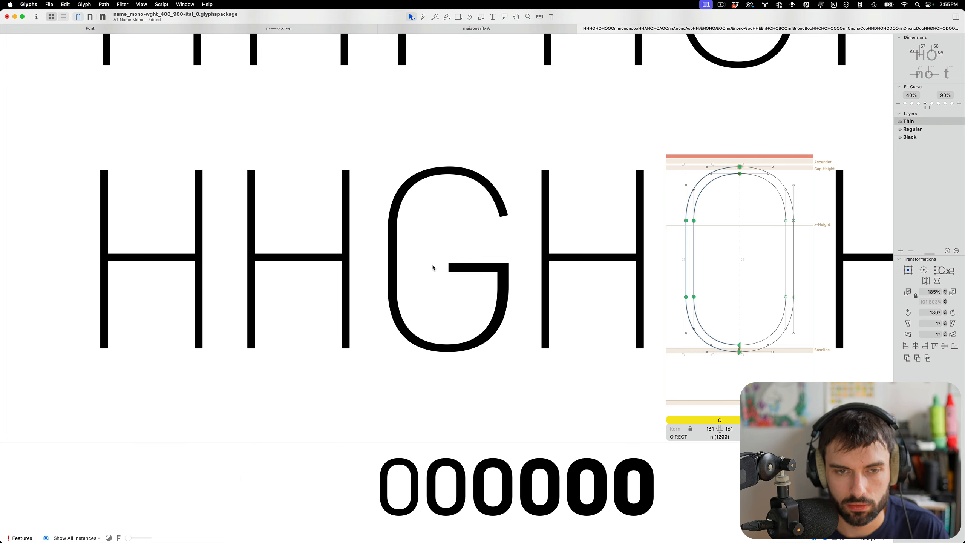
{"action": "key", "text": "t"}
{"action": "left_click", "coordinate": [364, 224]}
{"action": "type", "text": "c"}
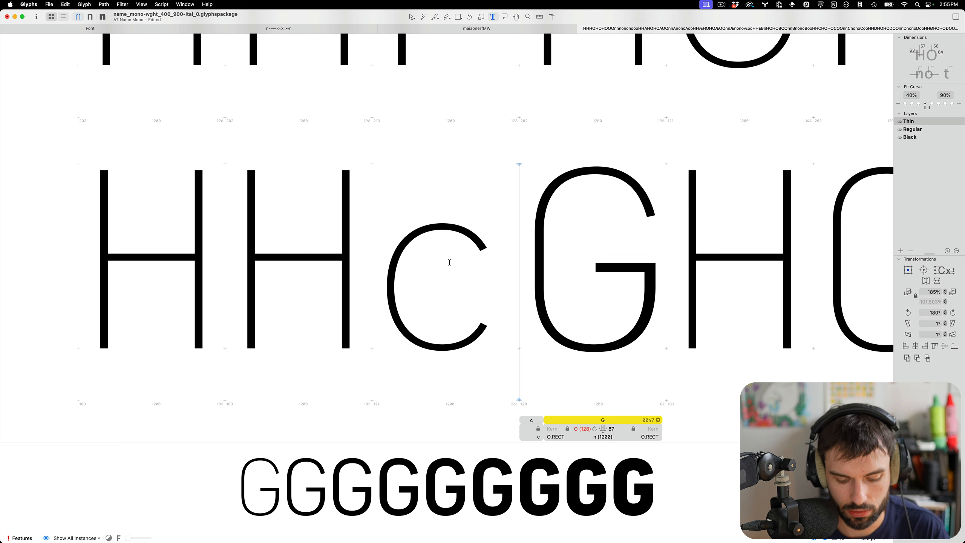
{"action": "key", "text": "BackSpace"}
{"action": "type", "text": "C"}
{"action": "key", "text": "Escape"}
Step: Replace the G's left side and upper arm with the matching nodes copied from the C
{"action": "left_click_drag", "start_coordinate": [469, 145], "coordinate": [350, 382]}
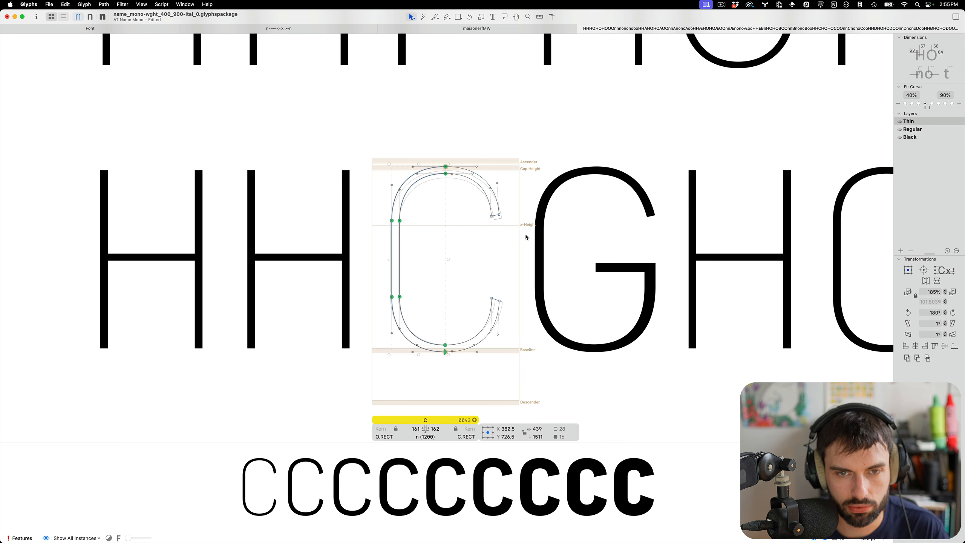
{"action": "left_click_drag", "start_coordinate": [524, 233], "coordinate": [470, 137]}
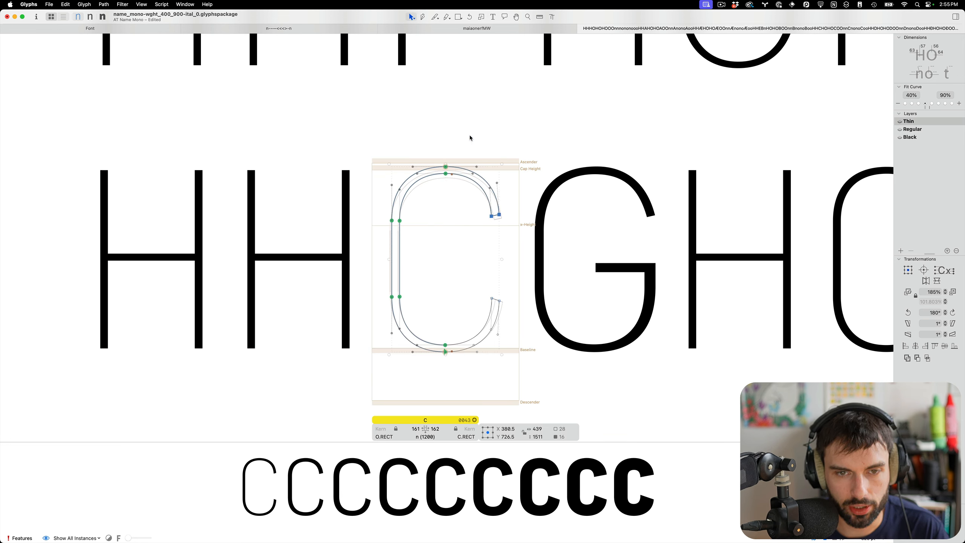
{"action": "double_click", "coordinate": [614, 241]}
{"action": "left_click_drag", "start_coordinate": [668, 241], "coordinate": [429, 111]}
{"action": "left_click_drag", "start_coordinate": [594, 385], "coordinate": [500, 289]}
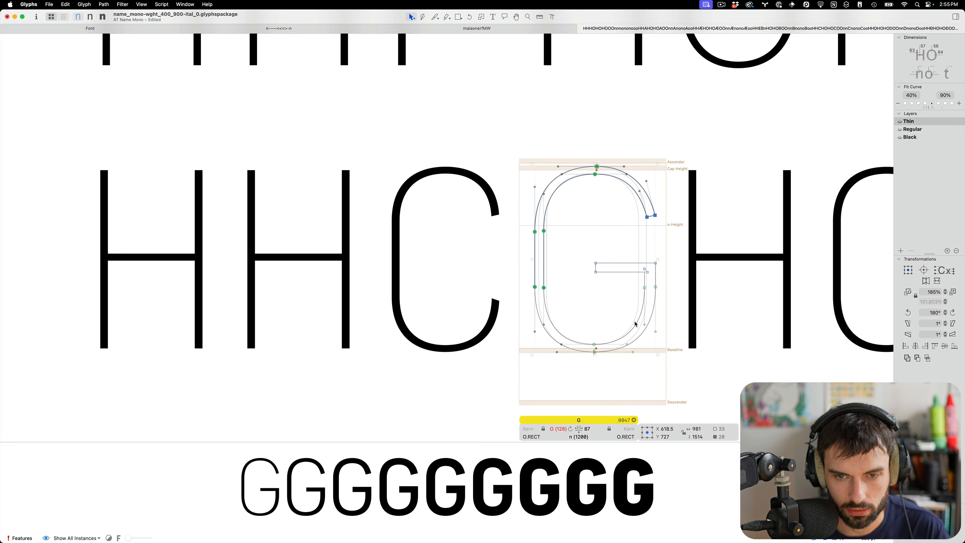
{"action": "left_click_drag", "start_coordinate": [606, 330], "coordinate": [581, 376]}
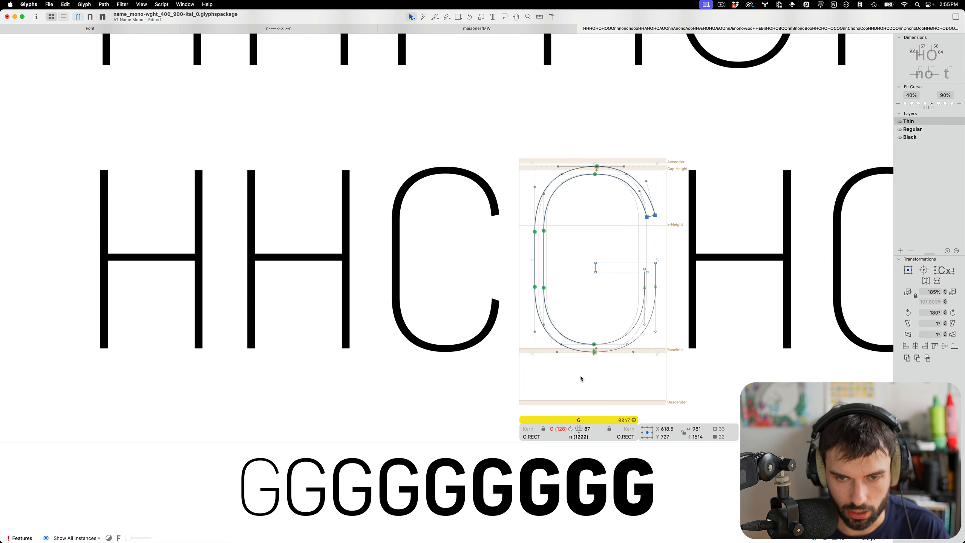
{"action": "key", "text": "alt+BackSpace"}
{"action": "key", "text": "super+v"}
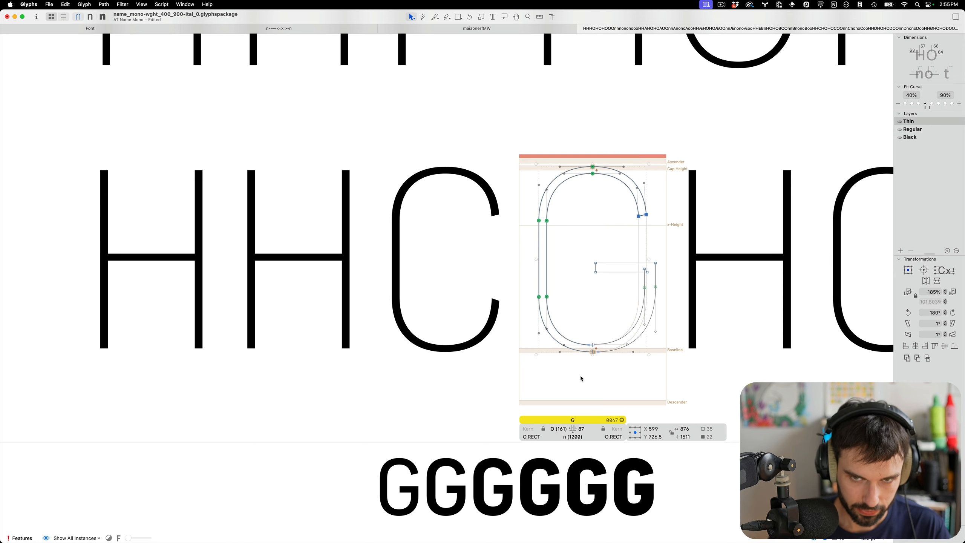
Step: Narrow the G's lower right part, including the crossbar, until the right sidebearing is 158
{"action": "scroll", "coordinate": [666, 346], "scroll_direction": "up", "scroll_amount": 4}
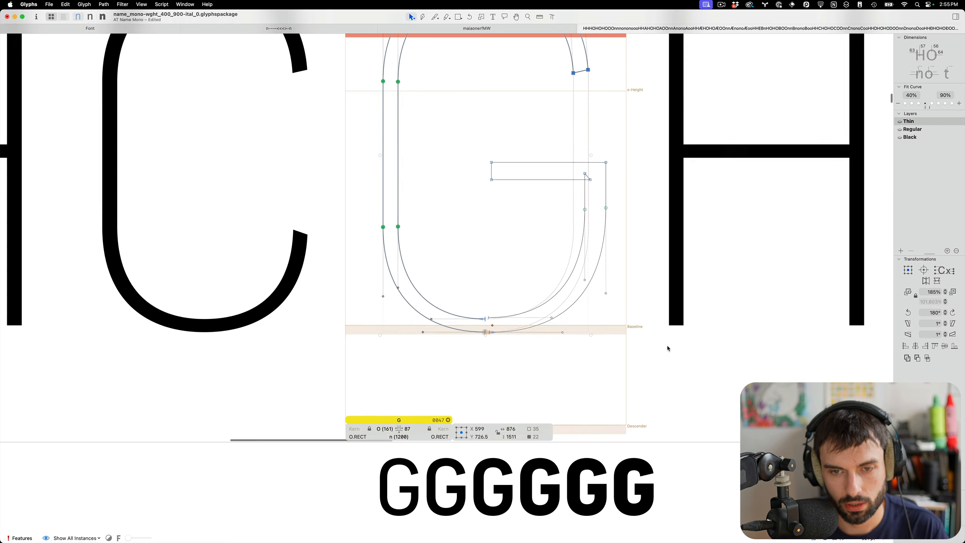
{"action": "double_click", "coordinate": [575, 290]}
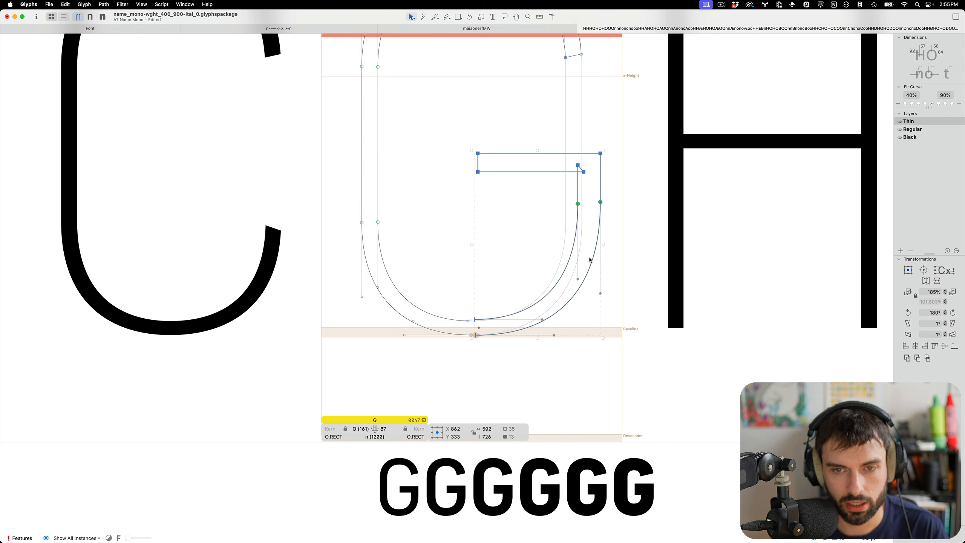
{"action": "left_click_drag", "start_coordinate": [603, 244], "coordinate": [585, 245]}
Step: Join the open outline ends at the G's base at X 597, Y -29 outside and Y 27 inside, and save the font
{"action": "scroll", "coordinate": [480, 330], "scroll_direction": "up", "scroll_amount": 5}
{"action": "left_click", "coordinate": [463, 348]}
{"action": "left_click_drag", "start_coordinate": [468, 341], "coordinate": [456, 340]}
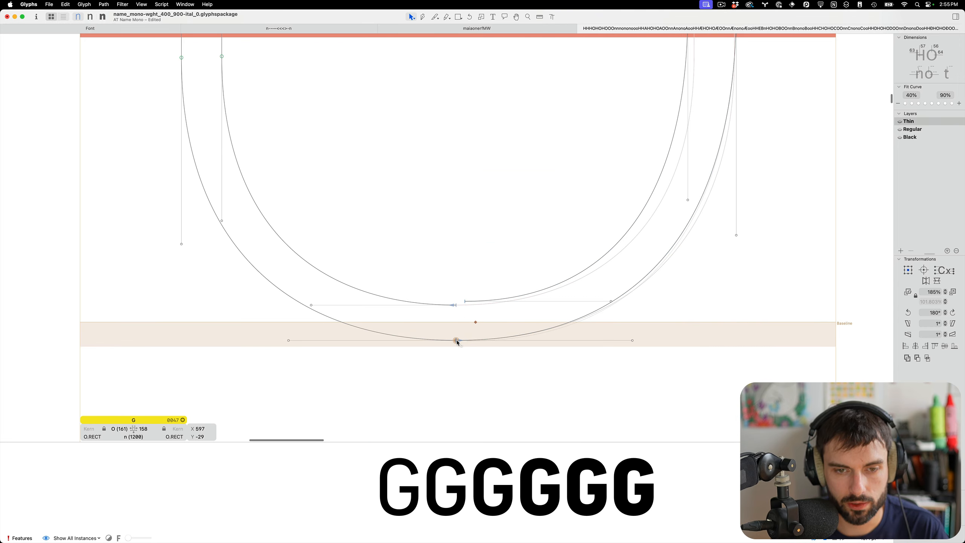
{"action": "left_click", "coordinate": [464, 302]}
{"action": "left_click_drag", "start_coordinate": [465, 302], "coordinate": [456, 306]}
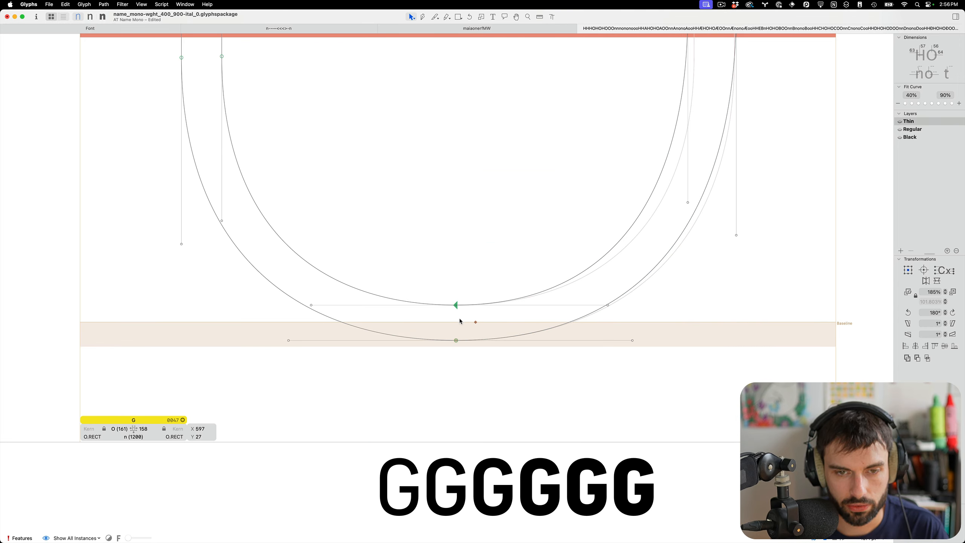
{"action": "scroll", "coordinate": [459, 319], "scroll_direction": "down", "scroll_amount": 6}
{"action": "key", "text": "super+s"}
Step: Measure the G's crossbar, lower its upper edge to make it about 57 units thick, and save the font
{"action": "scroll", "coordinate": [461, 310], "scroll_direction": "up", "scroll_amount": 4}
{"action": "scroll", "coordinate": [523, 285], "scroll_direction": "up", "scroll_amount": 3}
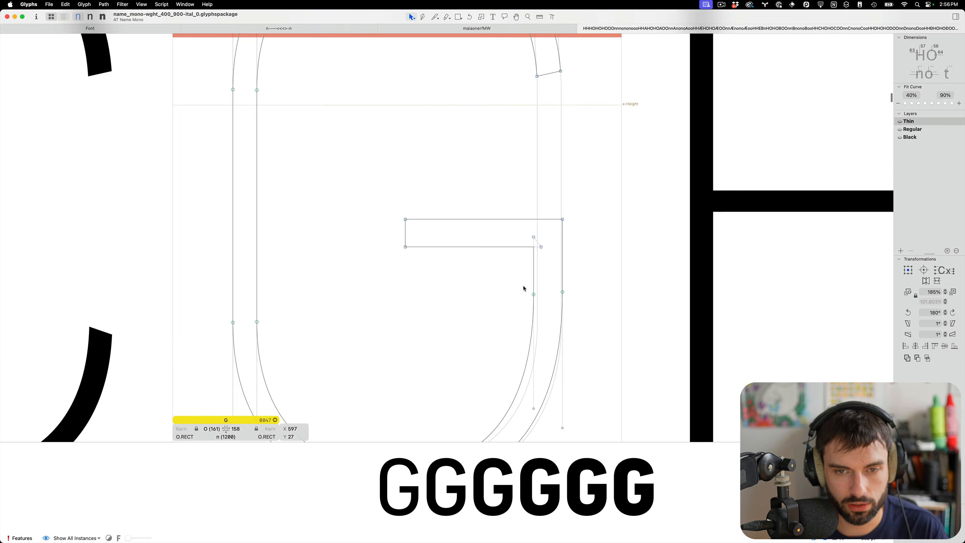
{"action": "scroll", "coordinate": [532, 275], "scroll_direction": "up", "scroll_amount": 3}
{"action": "key", "text": "l"}
{"action": "left_click_drag", "start_coordinate": [417, 263], "coordinate": [412, 114]}
{"action": "key", "text": "v"}
{"action": "left_click_drag", "start_coordinate": [310, 150], "coordinate": [602, 256]}
{"action": "left_click_drag", "start_coordinate": [463, 192], "coordinate": [463, 197]}
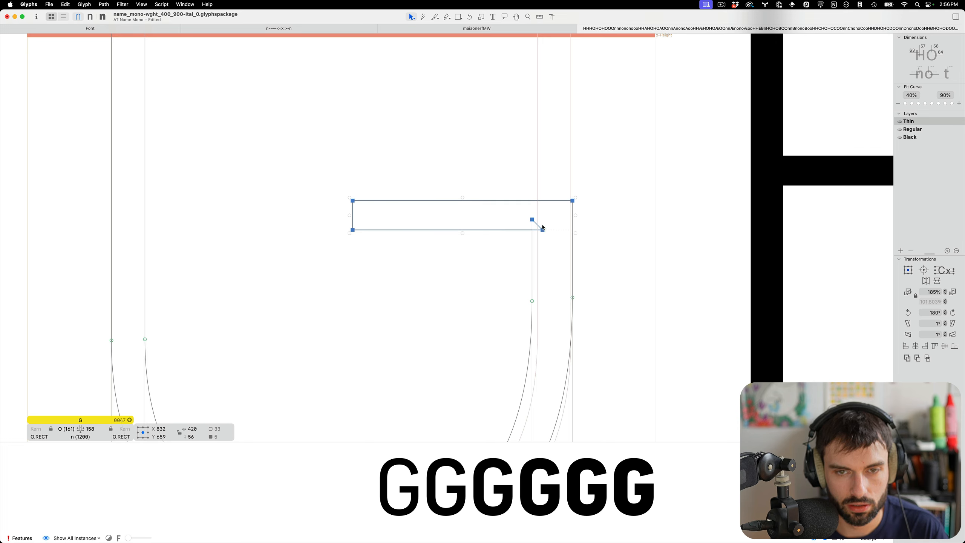
{"action": "left_click_drag", "start_coordinate": [597, 212], "coordinate": [263, 162]}
{"action": "key", "text": "t"}
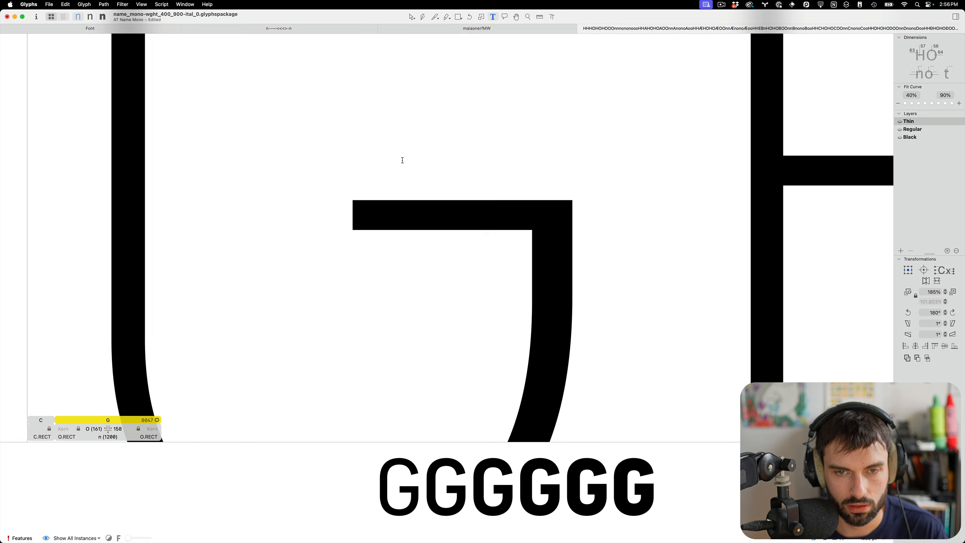
{"action": "scroll", "coordinate": [404, 161], "scroll_direction": "down", "scroll_amount": 3}
{"action": "key", "text": "super+s"}
Step: Thin the G's right stem by moving its inner nodes 12 units right, centring the selection at X 987, and measure the result
{"action": "scroll", "coordinate": [397, 197], "scroll_direction": "up", "scroll_amount": 4}
{"action": "key", "text": "Escape"}
{"action": "key", "text": "l"}
{"action": "left_click_drag", "start_coordinate": [574, 217], "coordinate": [93, 222]}
{"action": "key", "text": "v"}
{"action": "left_click_drag", "start_coordinate": [532, 175], "coordinate": [483, 268]}
{"action": "key", "text": "shift+Right"}
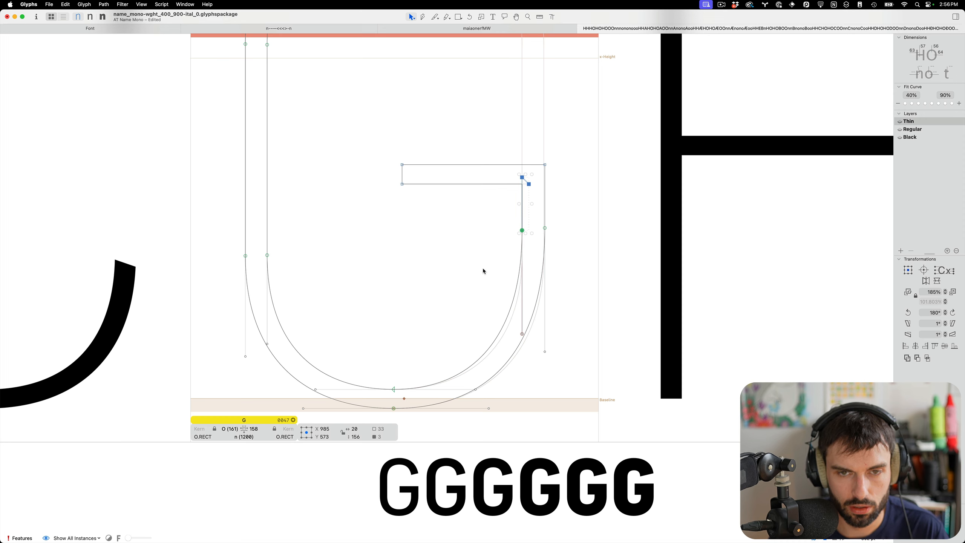
{"action": "key", "text": "Right"}
{"action": "key", "text": "Right"}
{"action": "key", "text": "l"}
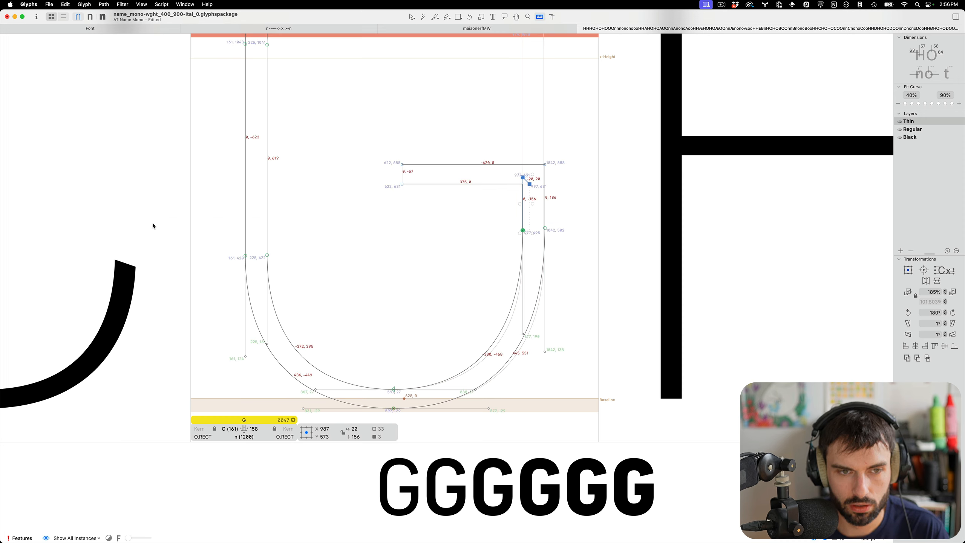
{"action": "key", "text": "v"}
Step: Check the reworked G's bowl and stem weight against the neighbouring C, H and O, and save the font
{"action": "key", "text": "t"}
{"action": "scroll", "coordinate": [508, 270], "scroll_direction": "down", "scroll_amount": 5}
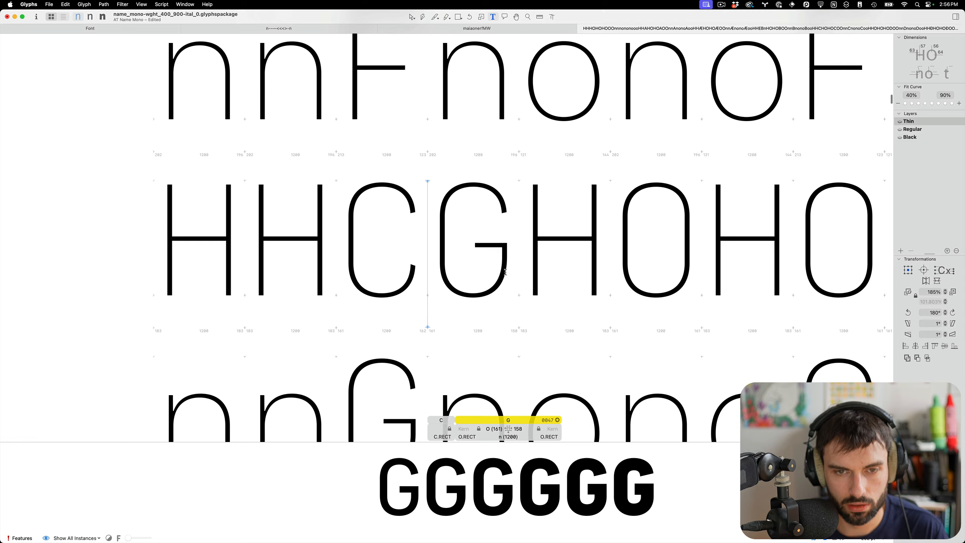
{"action": "scroll", "coordinate": [482, 280], "scroll_direction": "up", "scroll_amount": 5}
{"action": "double_click", "coordinate": [509, 289]}
{"action": "left_click", "coordinate": [522, 293]}
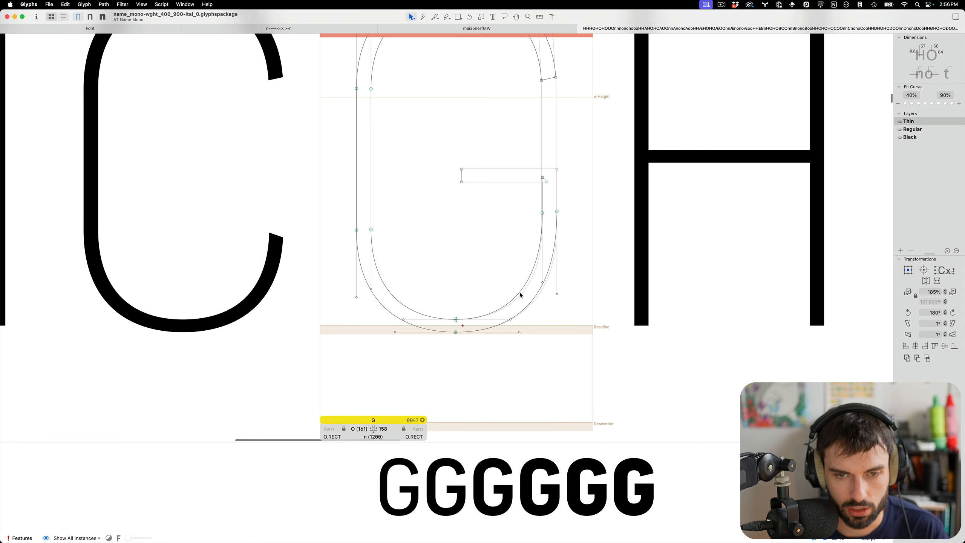
{"action": "key", "text": "t"}
{"action": "scroll", "coordinate": [481, 265], "scroll_direction": "down", "scroll_amount": 5}
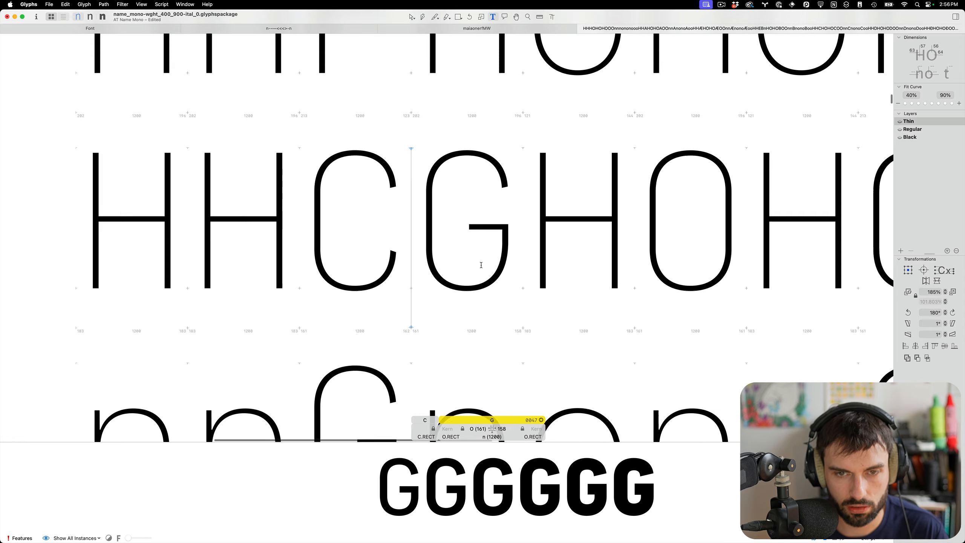
{"action": "scroll", "coordinate": [480, 259], "scroll_direction": "down", "scroll_amount": 2}
{"action": "key", "text": "super+s"}
Step: Lower the two curve nodes on the G's right stem until the selection is centred at Y 428.5
{"action": "scroll", "coordinate": [478, 254], "scroll_direction": "up", "scroll_amount": 6}
{"action": "double_click", "coordinate": [515, 227]}
{"action": "left_click_drag", "start_coordinate": [565, 232], "coordinate": [465, 168]}
{"action": "key", "text": "ctrl+alt+shift+Down"}
{"action": "key", "text": "ctrl+alt+shift+Down"}
{"action": "key", "text": "ctrl+alt+shift+Down"}
{"action": "key", "text": "ctrl+alt+shift+Down"}
{"action": "key", "text": "ctrl+alt+shift+Down"}
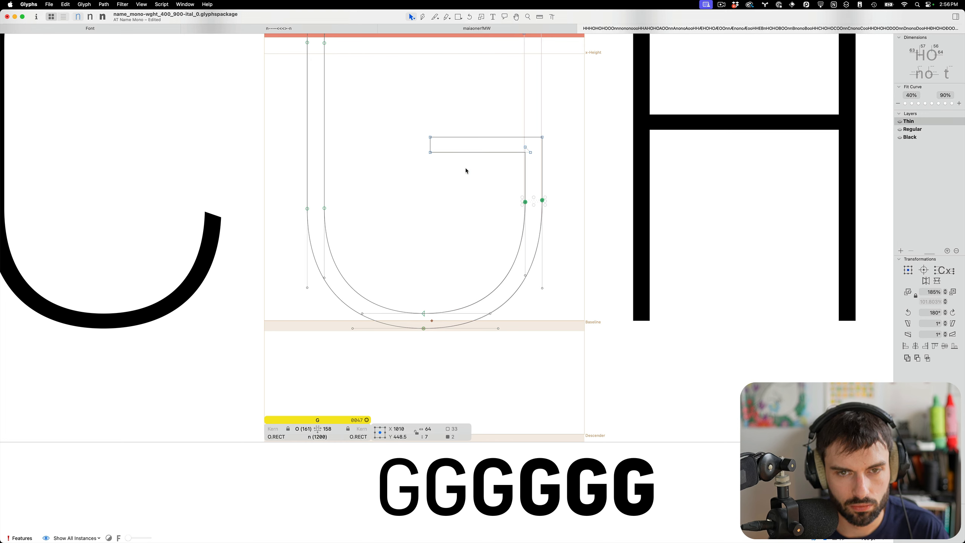
{"action": "key", "text": "shift+Down"}
{"action": "key", "text": "shift+Down"}
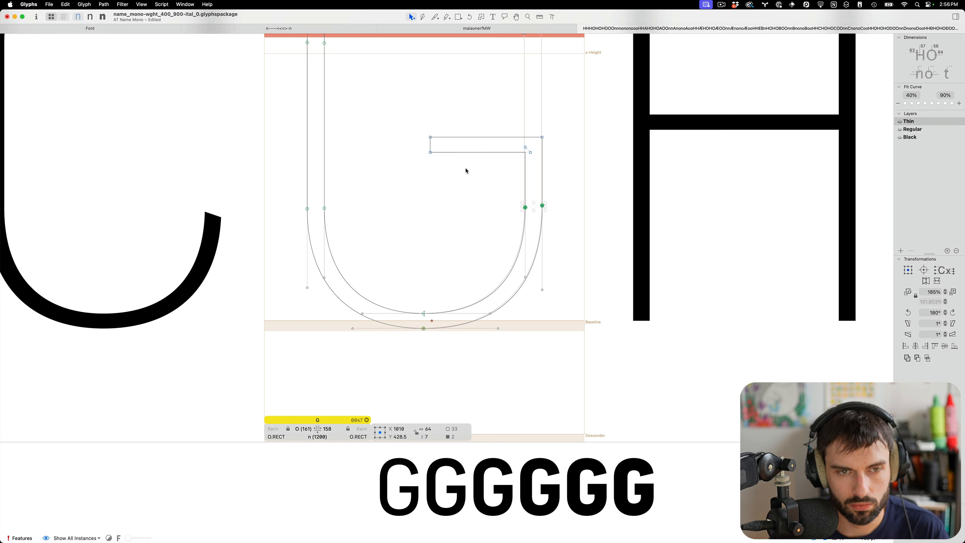
Step: Save the font with the lowered G nodes, and correct the G's path direction
{"action": "key", "text": "Escape"}
{"action": "scroll", "coordinate": [482, 224], "scroll_direction": "down", "scroll_amount": 6}
{"action": "key", "text": "super+s"}
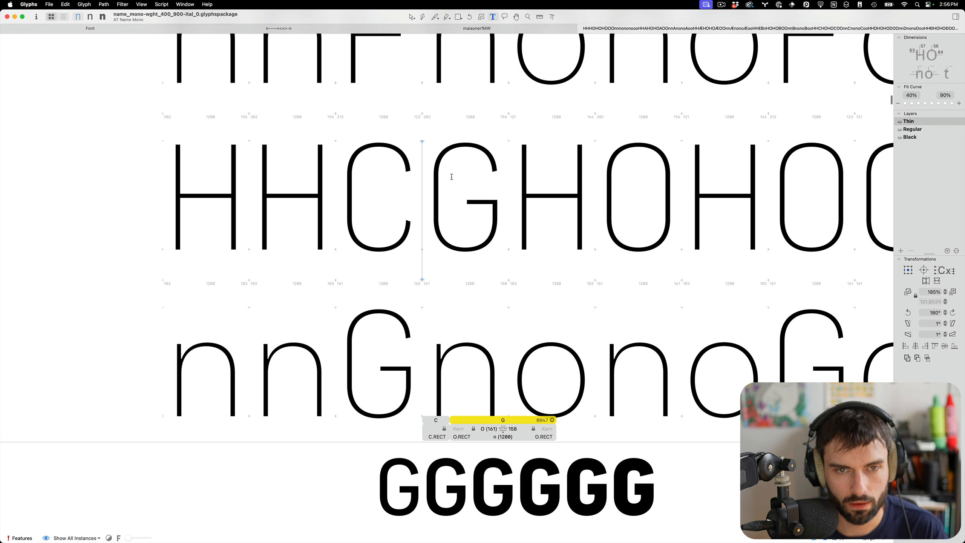
{"action": "scroll", "coordinate": [451, 177], "scroll_direction": "down", "scroll_amount": 1}
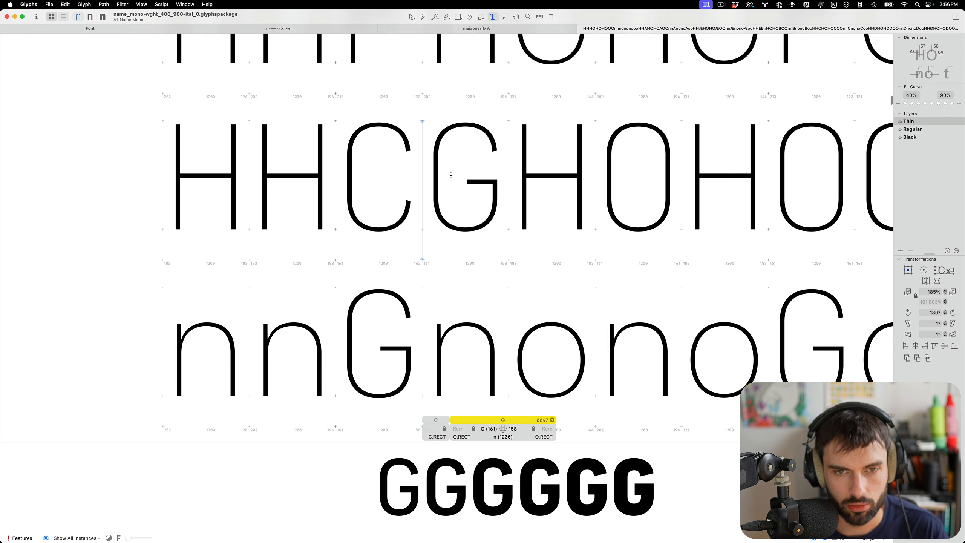
{"action": "key", "text": "Escape"}
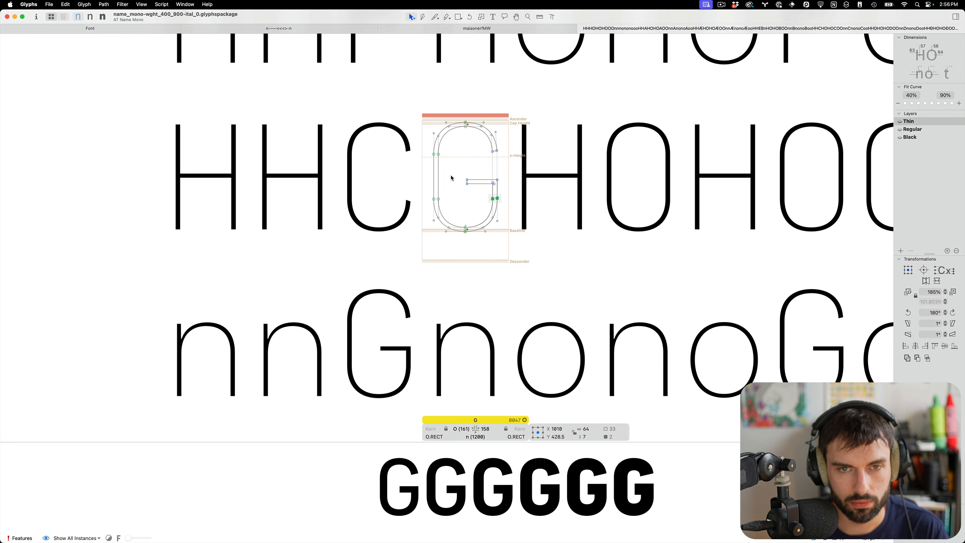
{"action": "scroll", "coordinate": [436, 114], "scroll_direction": "up", "scroll_amount": 1}
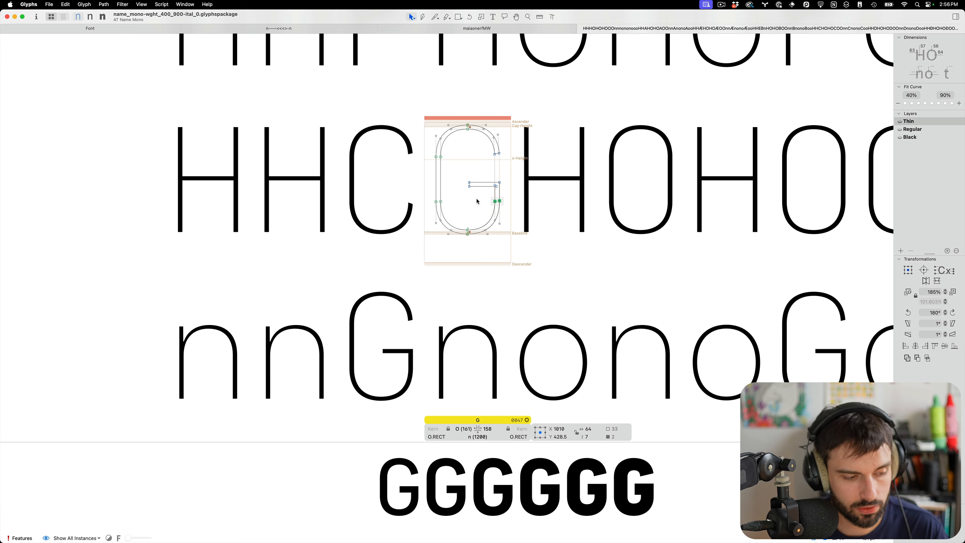
{"action": "key", "text": "super+shift+r"}
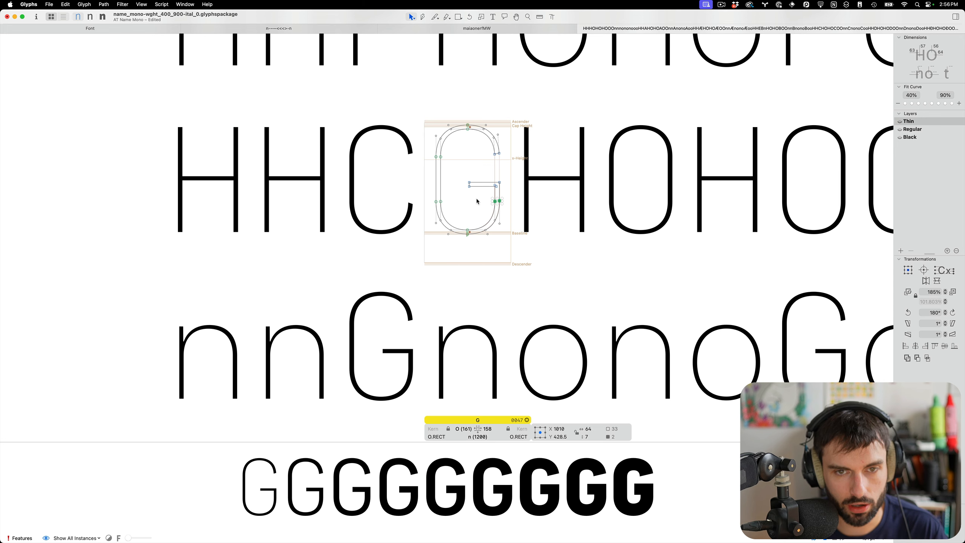
Step: Compare the G with its neighbouring capitals, and look through the following proof rows for H, I and IJ
{"action": "scroll", "coordinate": [457, 160], "scroll_direction": "up", "scroll_amount": 3}
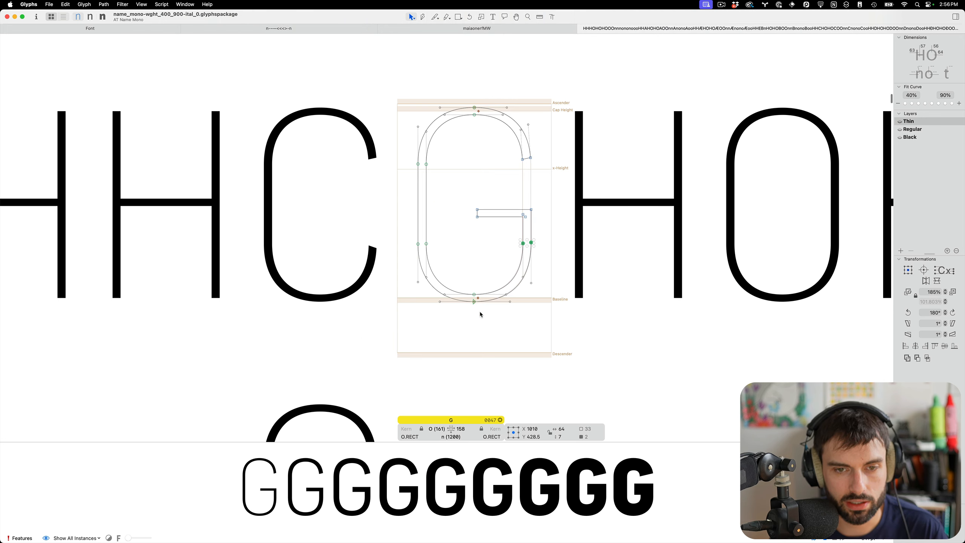
{"action": "scroll", "coordinate": [473, 306], "scroll_direction": "left", "scroll_amount": 1}
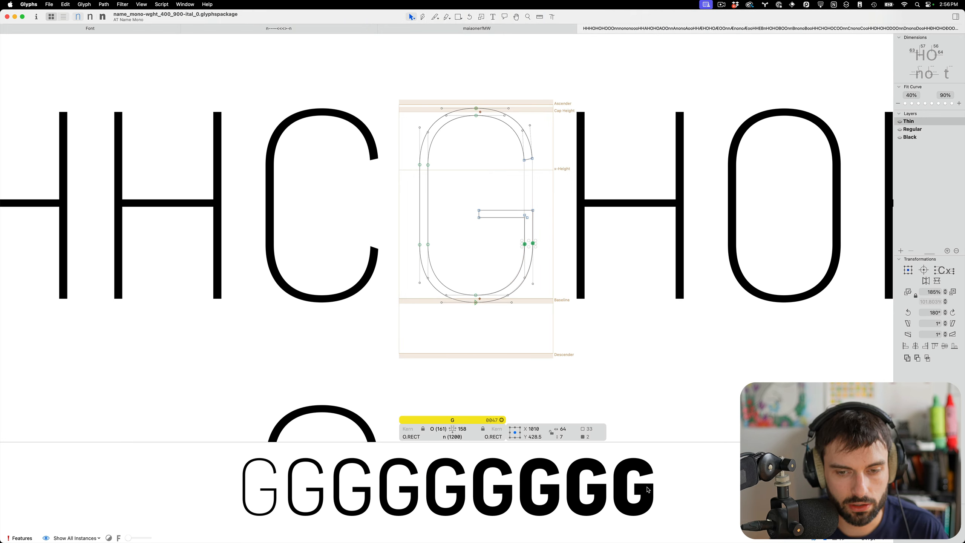
{"action": "scroll", "coordinate": [529, 203], "scroll_direction": "down", "scroll_amount": 3}
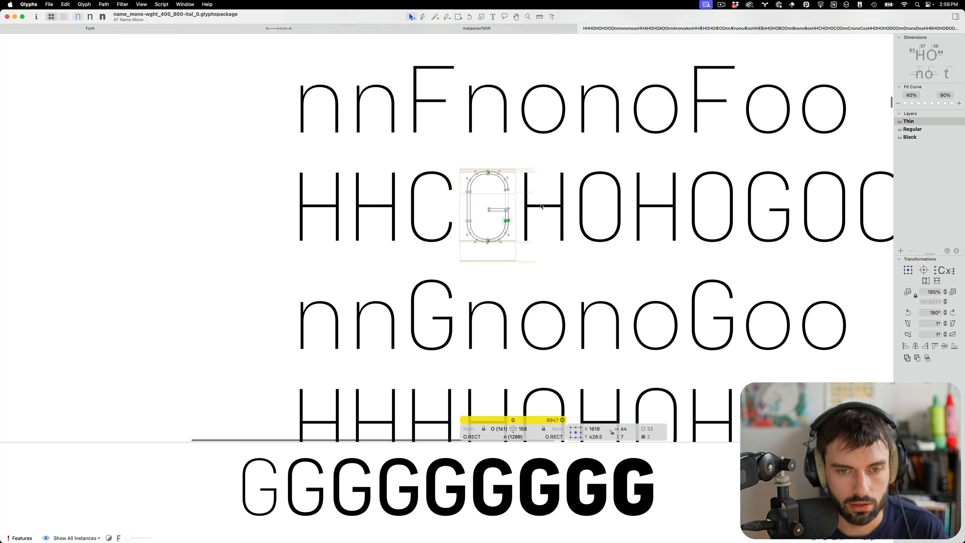
{"action": "scroll", "coordinate": [541, 206], "scroll_direction": "down", "scroll_amount": 5}
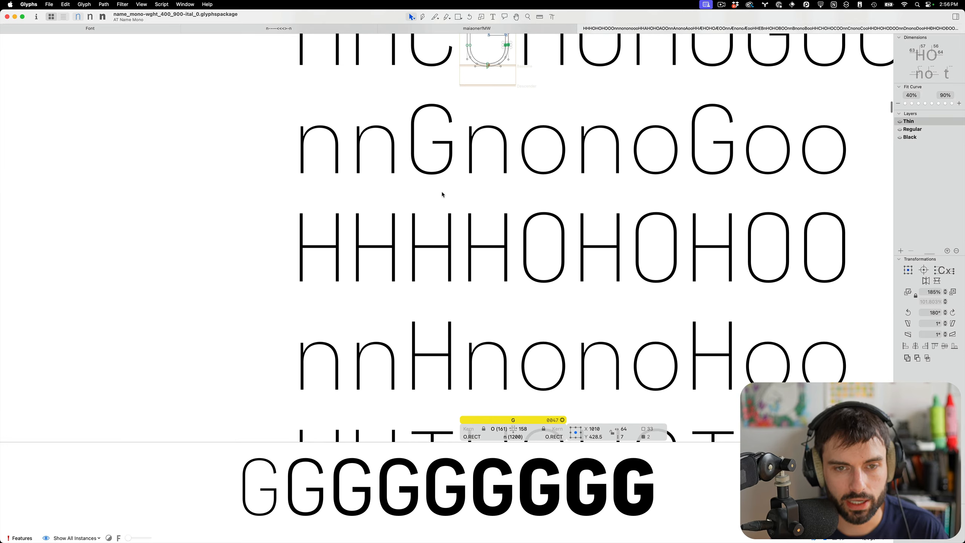
{"action": "scroll", "coordinate": [444, 228], "scroll_direction": "down", "scroll_amount": 10}
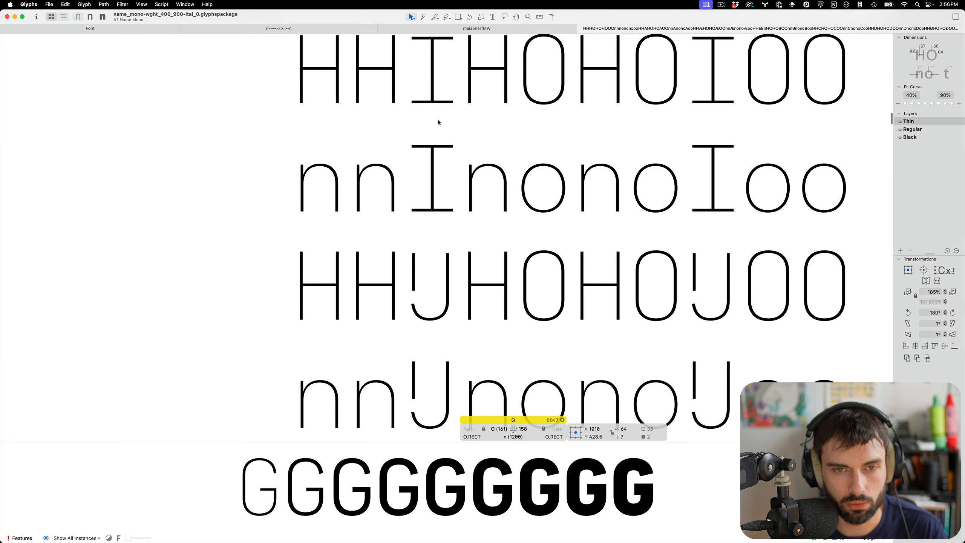
{"action": "scroll", "coordinate": [439, 129], "scroll_direction": "up", "scroll_amount": 9}
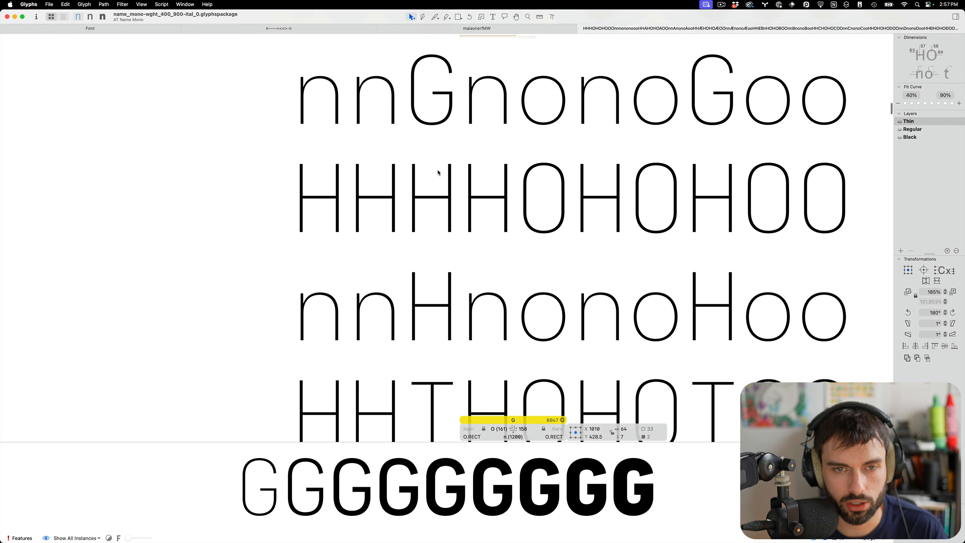
{"action": "double_click", "coordinate": [438, 225]}
{"action": "scroll", "coordinate": [436, 314], "scroll_direction": "down", "scroll_amount": 11}
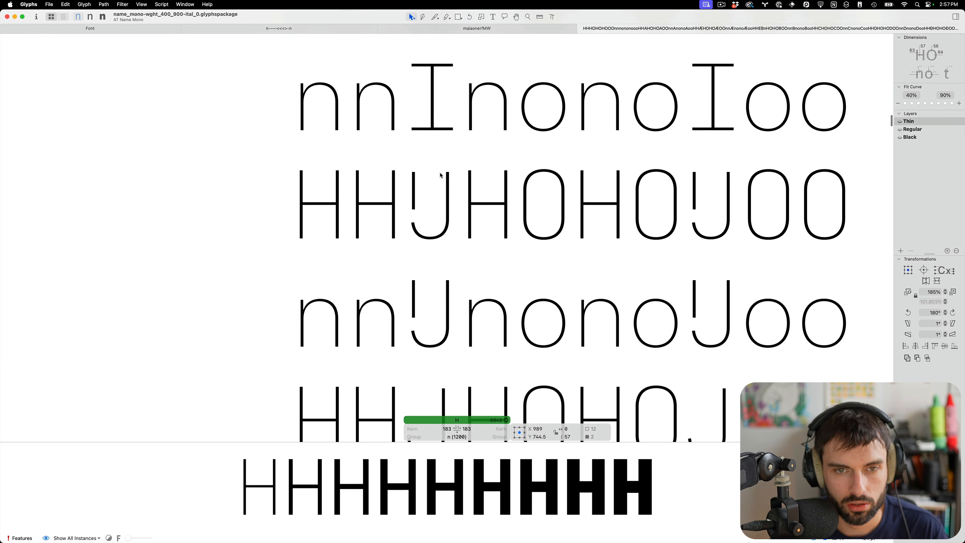
Step: Raise the top nodes of both stems of the IJ glyph to the cap height and save the font
{"action": "double_click", "coordinate": [428, 192]}
{"action": "scroll", "coordinate": [426, 190], "scroll_direction": "up", "scroll_amount": 3}
{"action": "scroll", "coordinate": [427, 191], "scroll_direction": "up", "scroll_amount": 3}
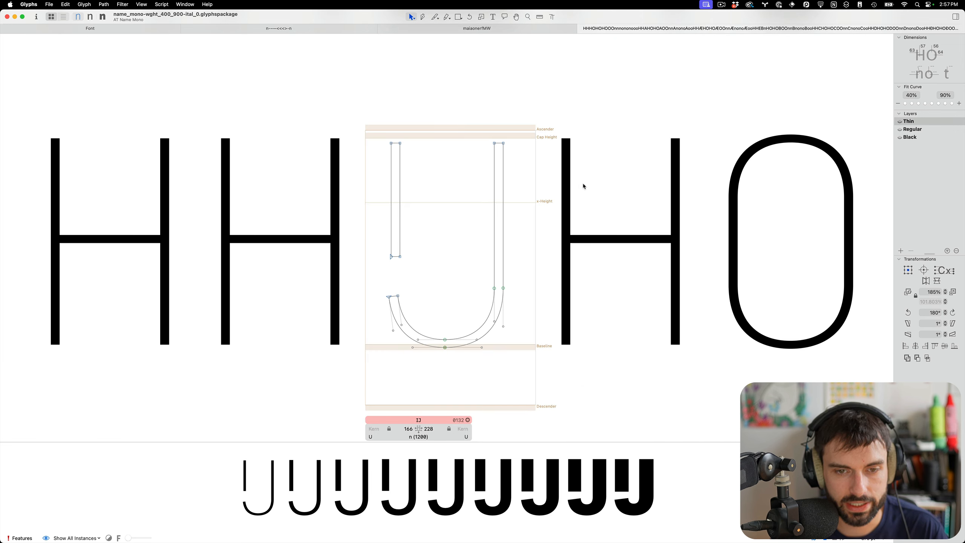
{"action": "left_click_drag", "start_coordinate": [584, 186], "coordinate": [391, 138]}
{"action": "key", "text": "t"}
{"action": "scroll", "coordinate": [431, 168], "scroll_direction": "down", "scroll_amount": 3}
{"action": "key", "text": "super+z"}
{"action": "key", "text": "super+z"}
{"action": "key", "text": "super+z"}
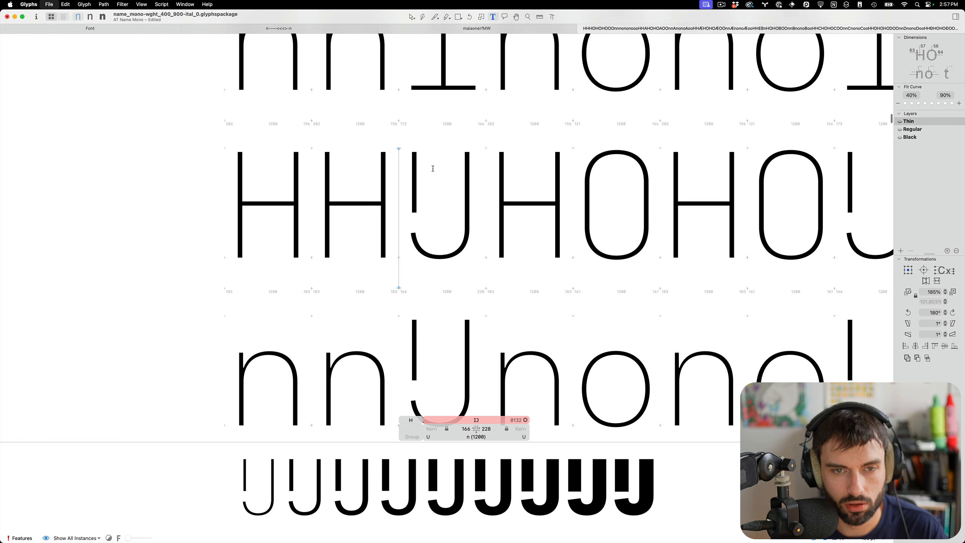
Step: Move the J's whole outline 100 units right, and re-interpolate its Thin layer
{"action": "left_click", "coordinate": [437, 196]}
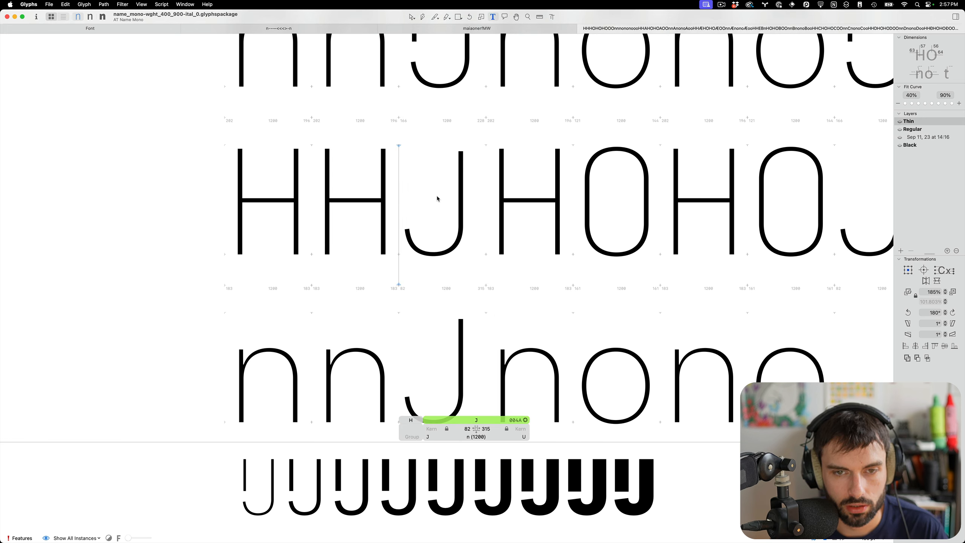
{"action": "key", "text": "Escape"}
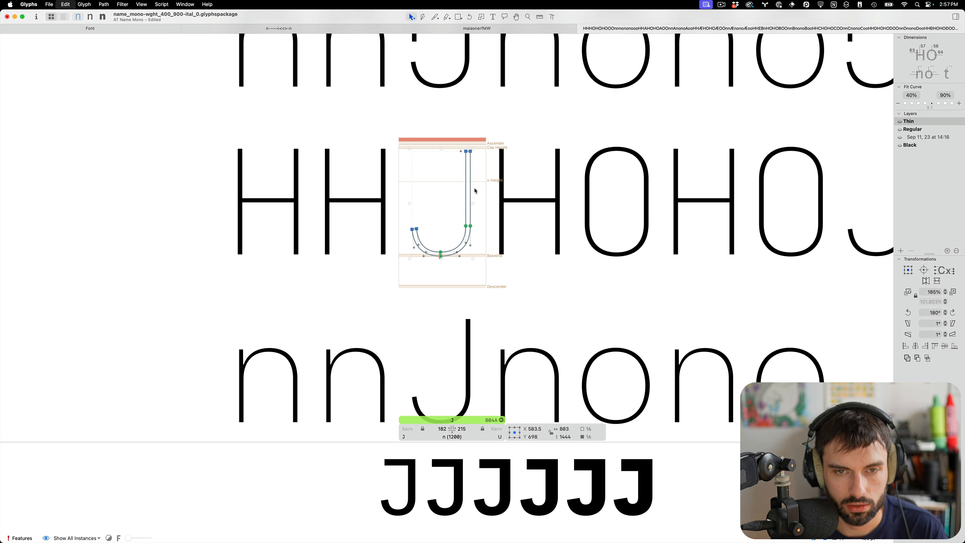
{"action": "right_click", "coordinate": [918, 122]}
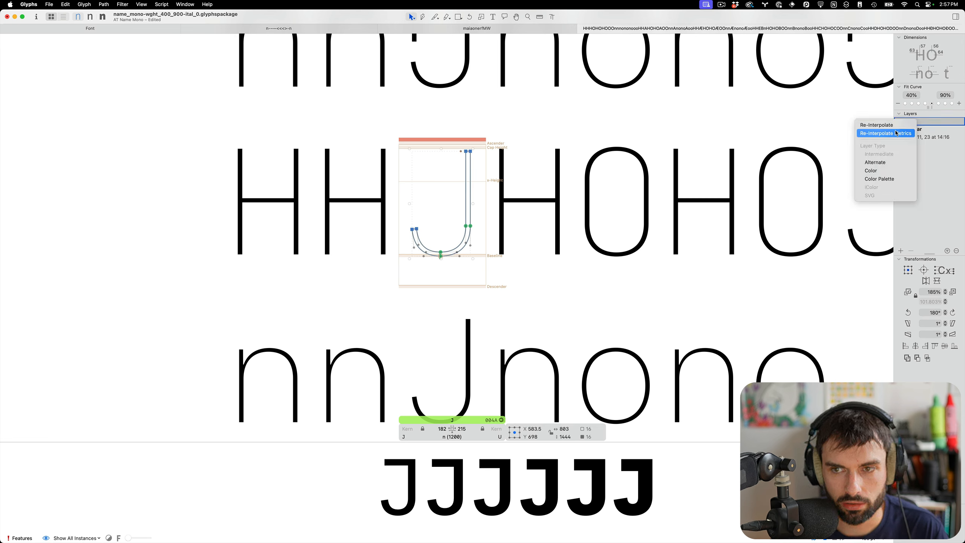
{"action": "left_click", "coordinate": [885, 125]}
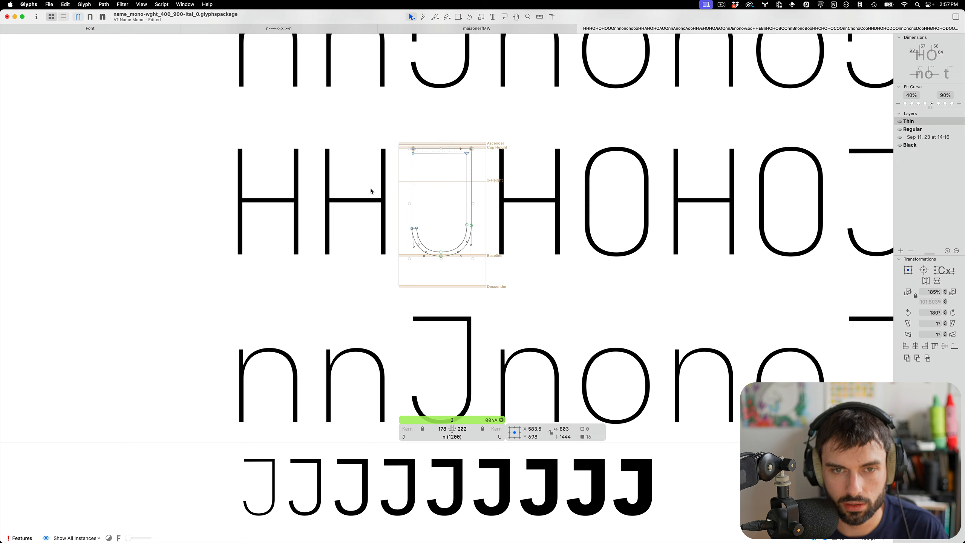
Step: Compare the re-interpolated J with the neighbouring H and O and with its earlier outline in the background layer
{"action": "scroll", "coordinate": [372, 186], "scroll_direction": "up", "scroll_amount": 3}
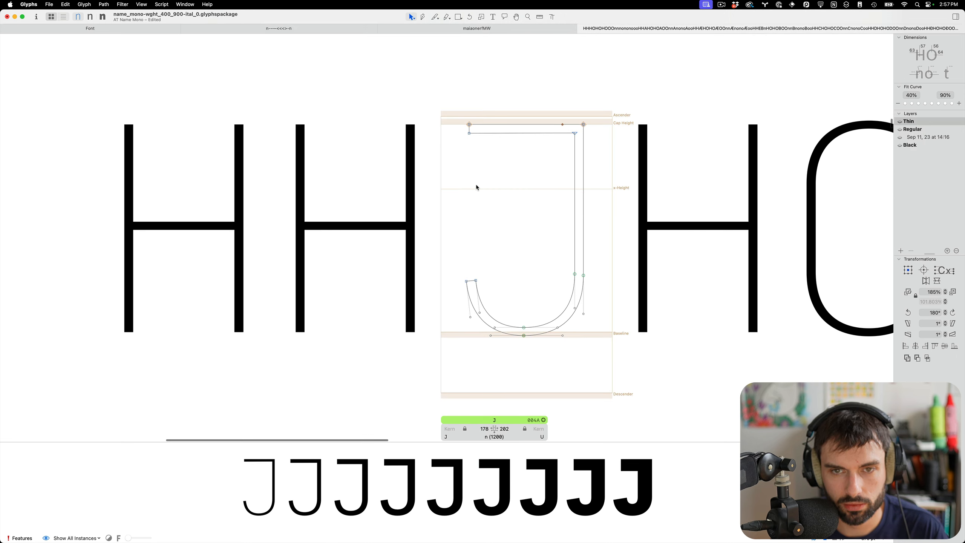
{"action": "scroll", "coordinate": [476, 186], "scroll_direction": "right", "scroll_amount": 5}
{"action": "key", "text": "t"}
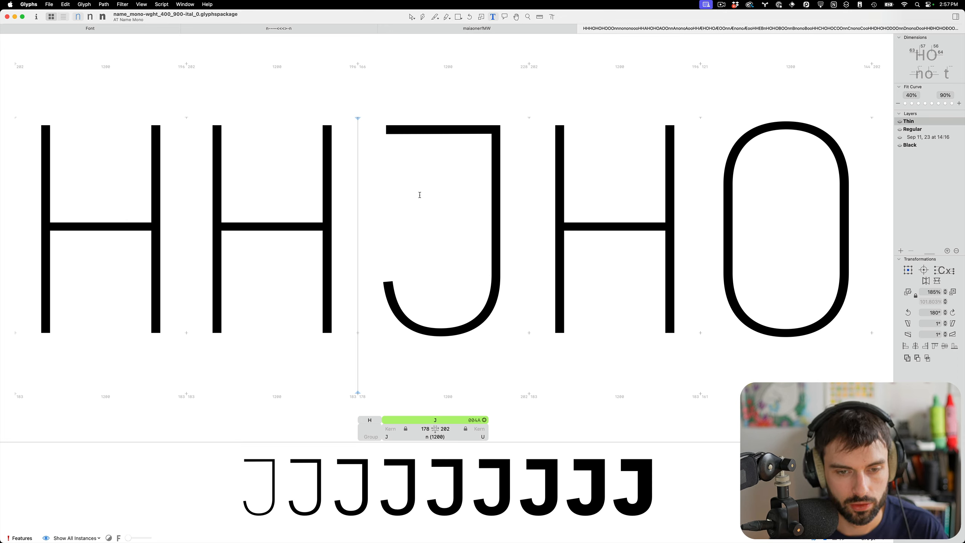
{"action": "key", "text": "super+shift+r"}
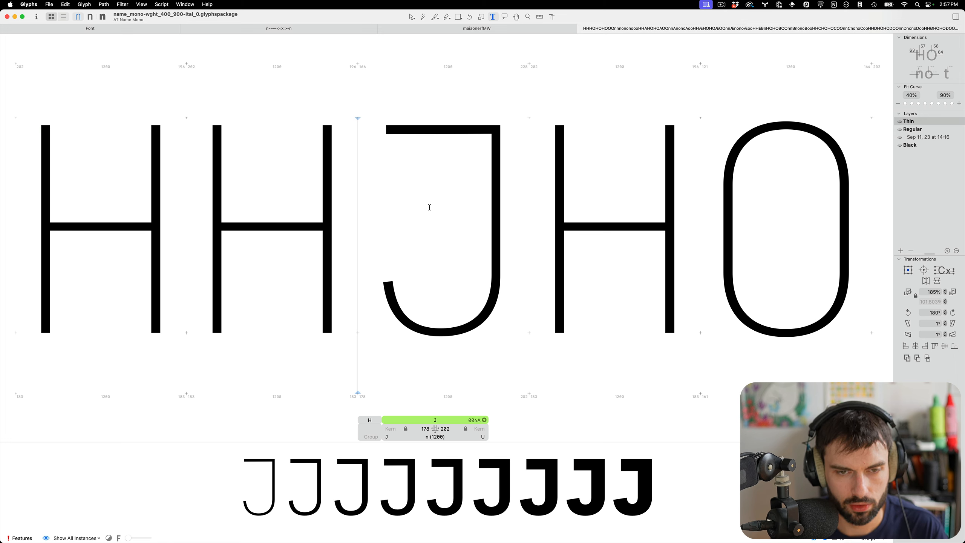
{"action": "key", "text": "Escape"}
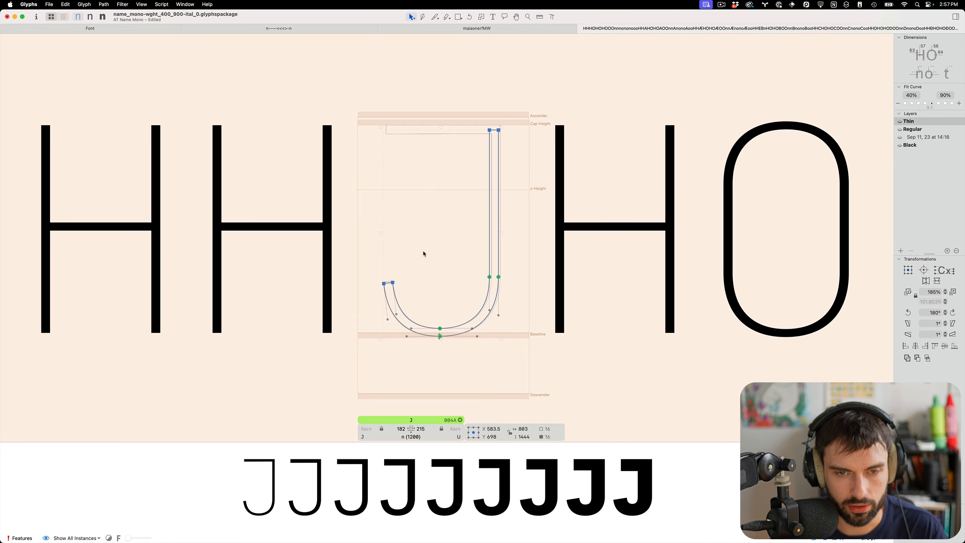
{"action": "scroll", "coordinate": [425, 307], "scroll_direction": "up", "scroll_amount": 5}
{"action": "key", "text": "Left"}
{"action": "key", "text": "Left"}
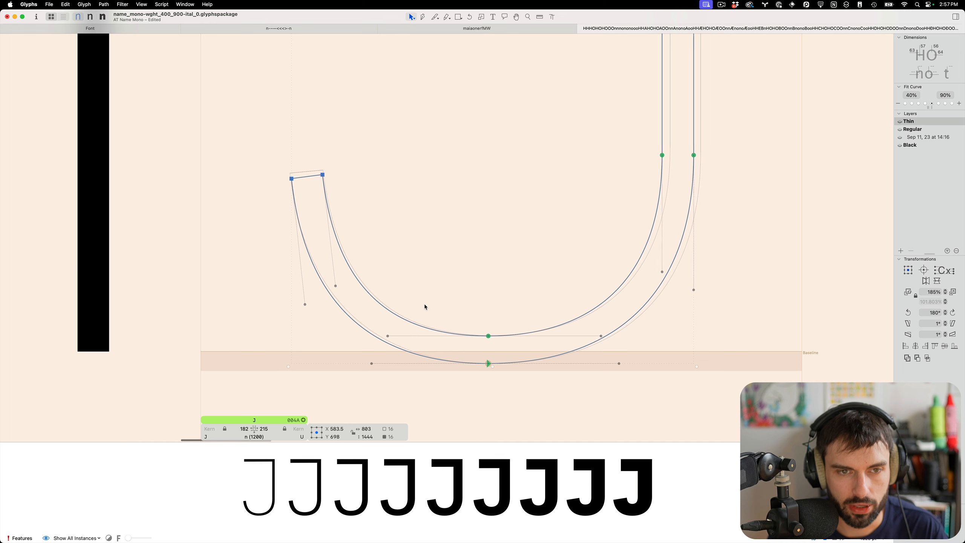
{"action": "key", "text": "super+b"}
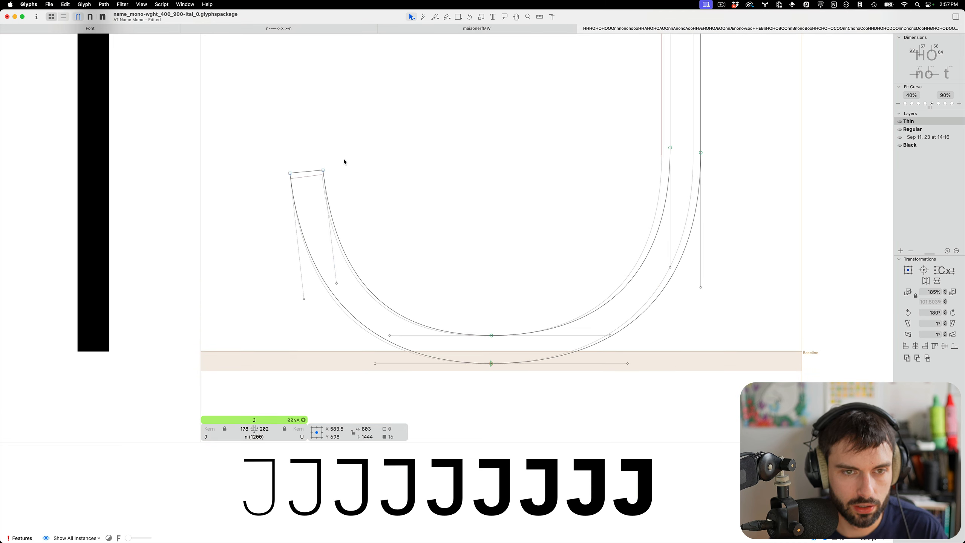
Step: Move the inner node of the J's hook terminal slightly left to X 241, Y 362, and save the font
{"action": "left_click_drag", "start_coordinate": [344, 159], "coordinate": [312, 187]}
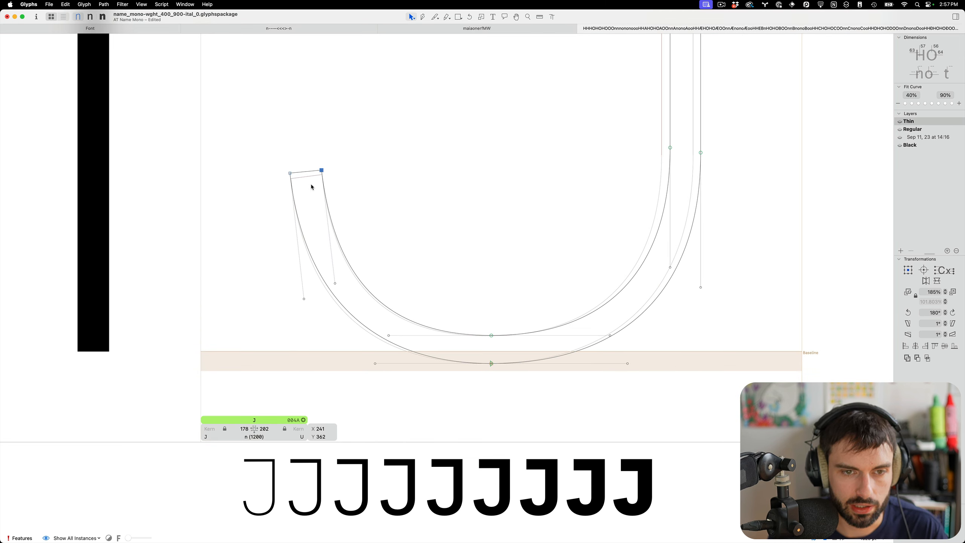
{"action": "scroll", "coordinate": [471, 275], "scroll_direction": "down", "scroll_amount": 4}
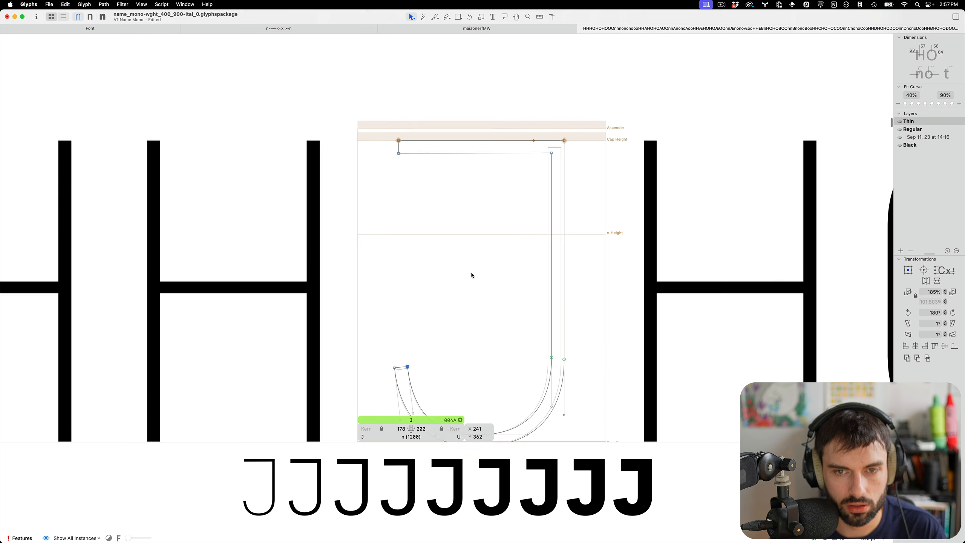
{"action": "key", "text": "super+s"}
Step: Open the K for editing, select its whole outline, and re-interpolate its Thin layer
{"action": "key", "text": "t"}
{"action": "scroll", "coordinate": [471, 272], "scroll_direction": "down", "scroll_amount": 5}
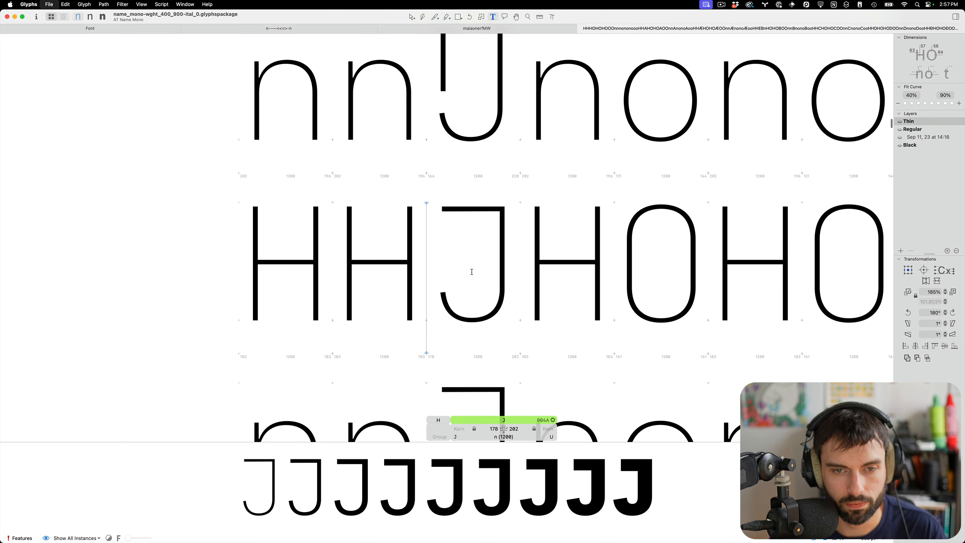
{"action": "scroll", "coordinate": [472, 272], "scroll_direction": "down", "scroll_amount": 6}
{"action": "scroll", "coordinate": [472, 283], "scroll_direction": "up", "scroll_amount": 4}
{"action": "double_click", "coordinate": [472, 286]}
{"action": "key", "text": "super+a"}
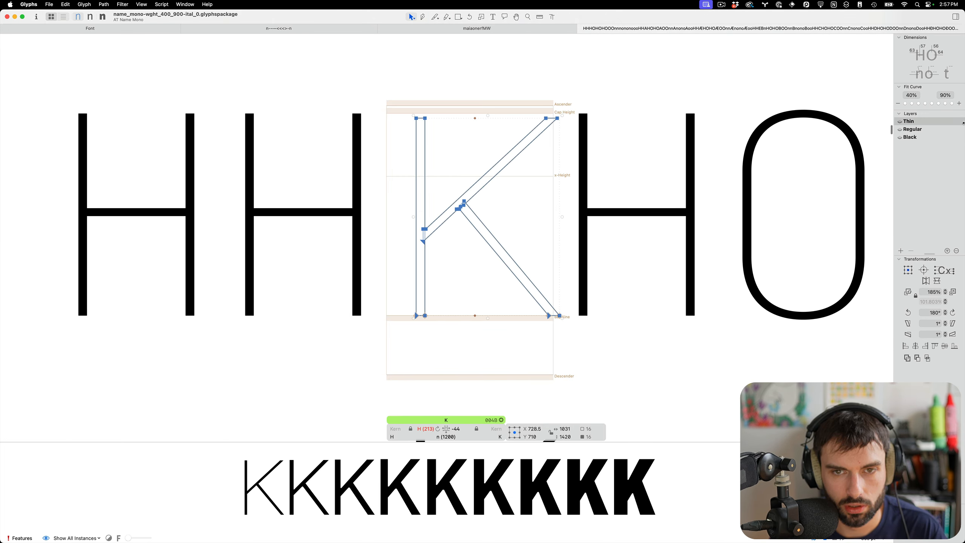
{"action": "right_click", "coordinate": [918, 123]}
{"action": "left_click", "coordinate": [899, 127]}
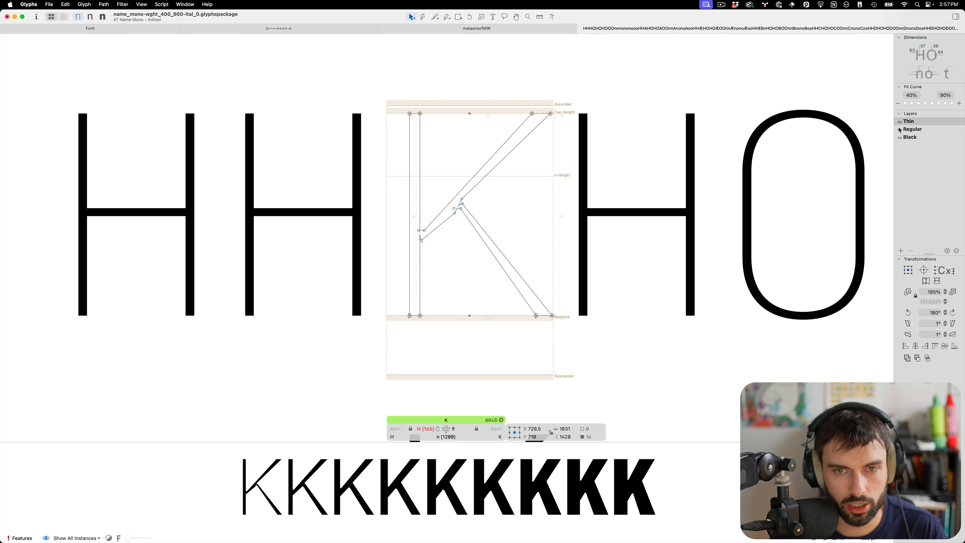
Step: Scale the K's whole outline in its background layer to 989 units wide and 1454 units high
{"action": "key", "text": "t"}
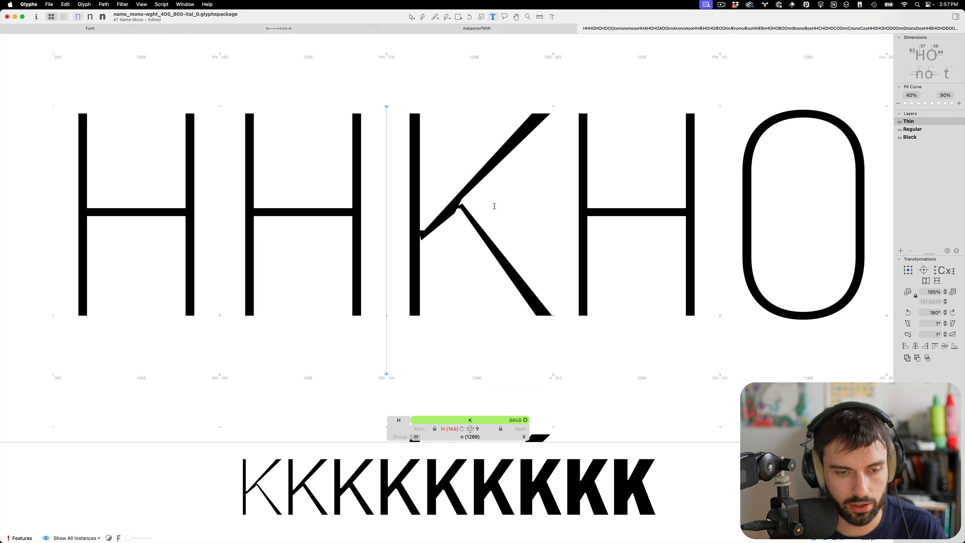
{"action": "key", "text": "Escape"}
{"action": "key", "text": "super+a"}
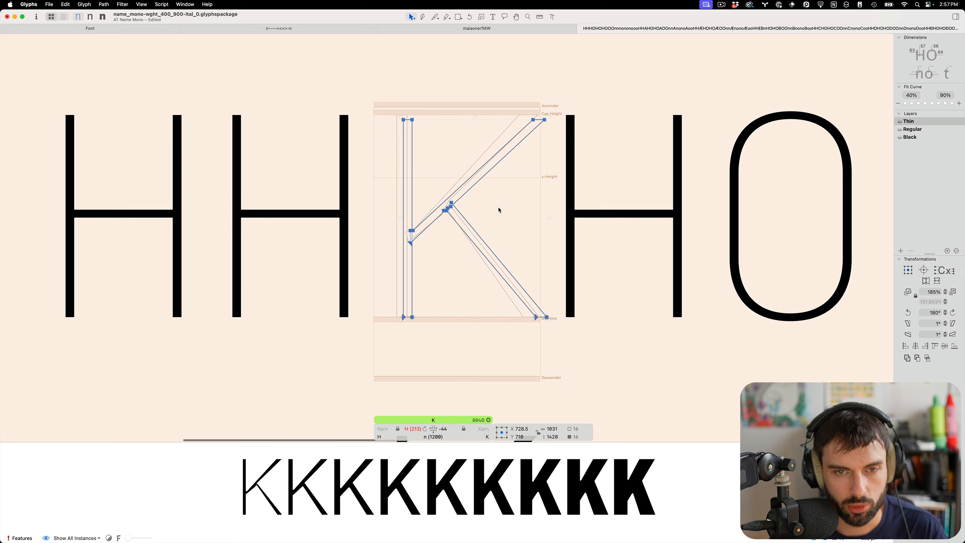
{"action": "scroll", "coordinate": [489, 204], "scroll_direction": "up", "scroll_amount": 3}
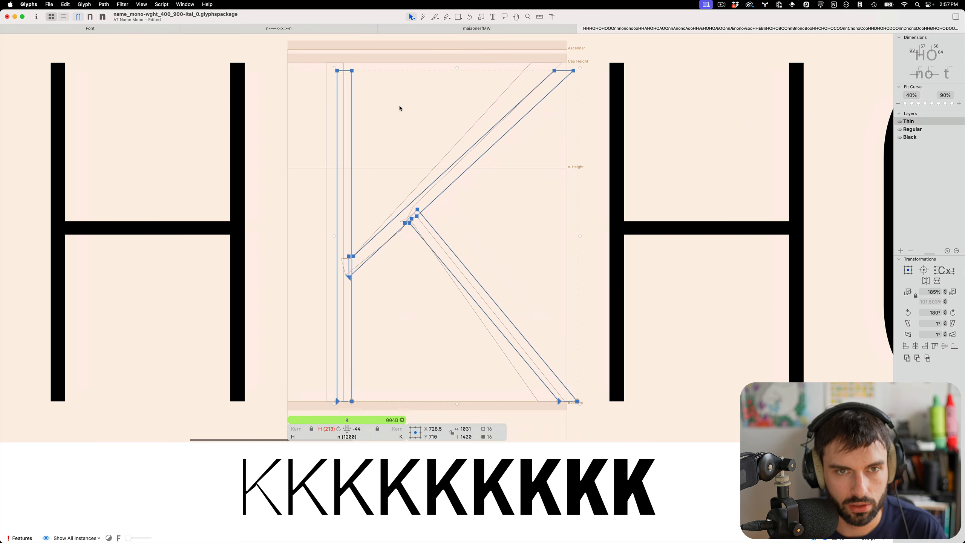
{"action": "left_click_drag", "start_coordinate": [580, 68], "coordinate": [571, 60]}
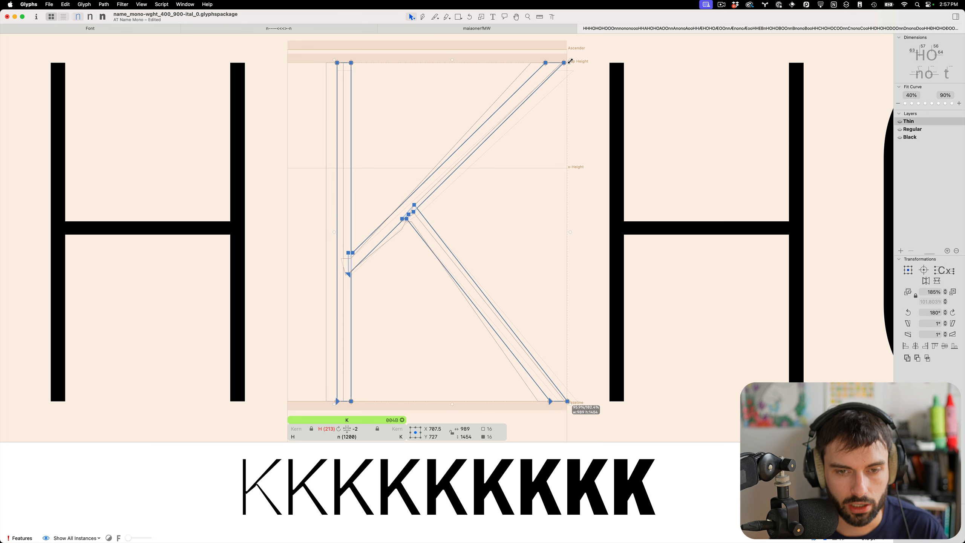
Step: Align the background K's stem with the foreground stem, centring the outline at X 660.5, and return to the foreground layer
{"action": "left_click_drag", "start_coordinate": [337, 64], "coordinate": [327, 64]}
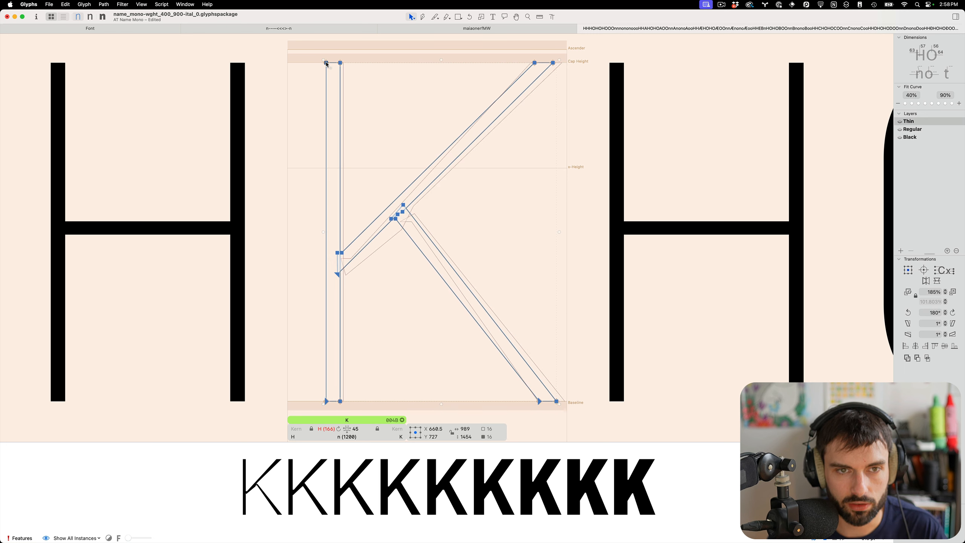
{"action": "left_click", "coordinate": [419, 91]}
{"action": "key", "text": "super+b"}
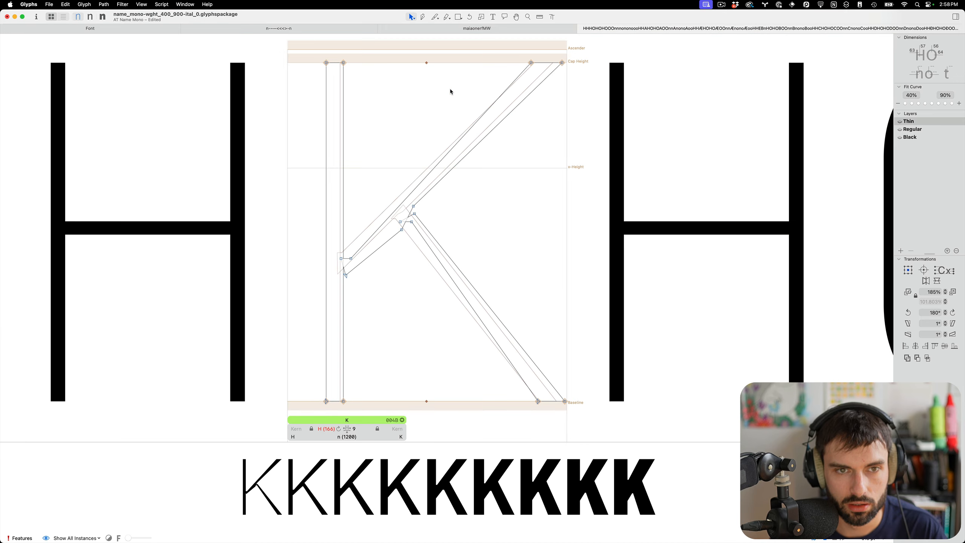
Step: Update the K's metrics so its left sidebearing follows the H at 183 units
{"action": "key", "text": "ctrl+alt+super+m"}
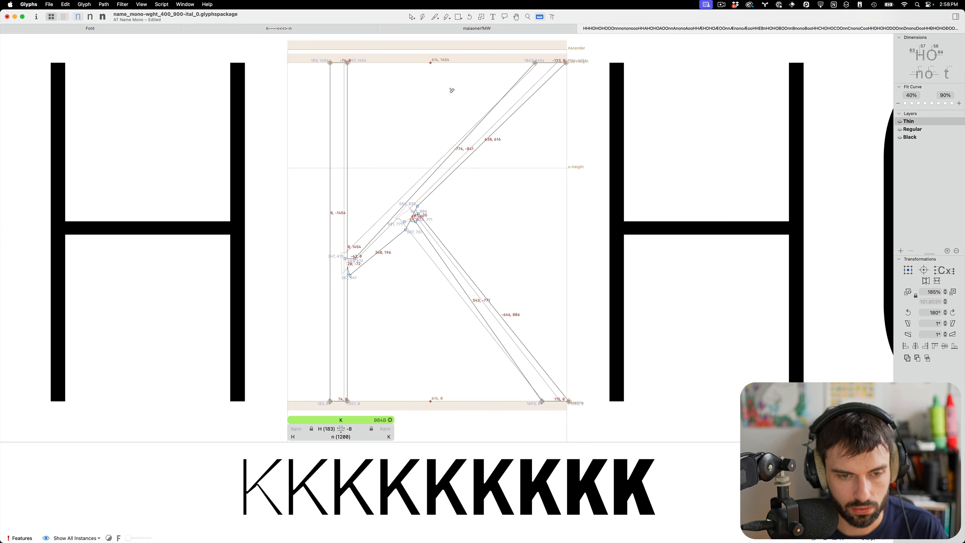
{"action": "scroll", "coordinate": [442, 88], "scroll_direction": "right", "scroll_amount": 1}
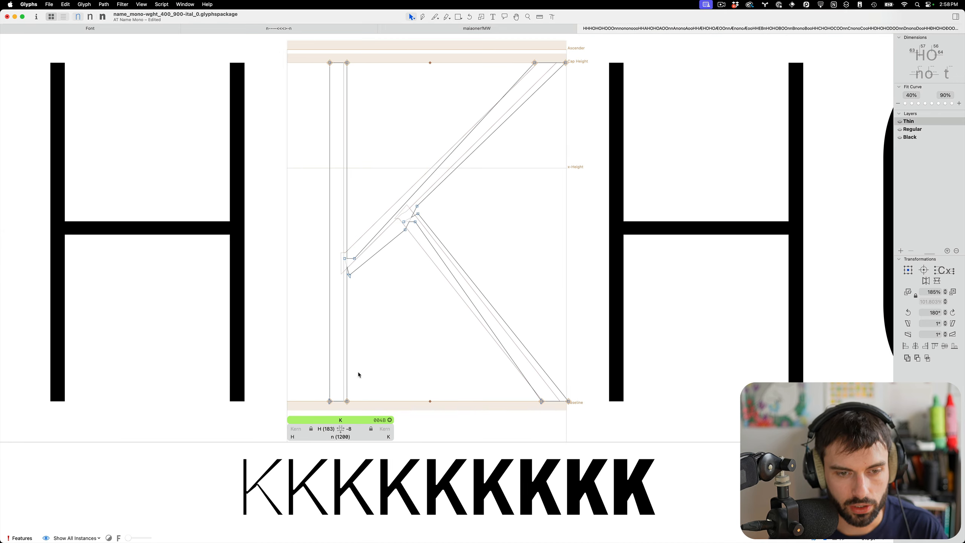
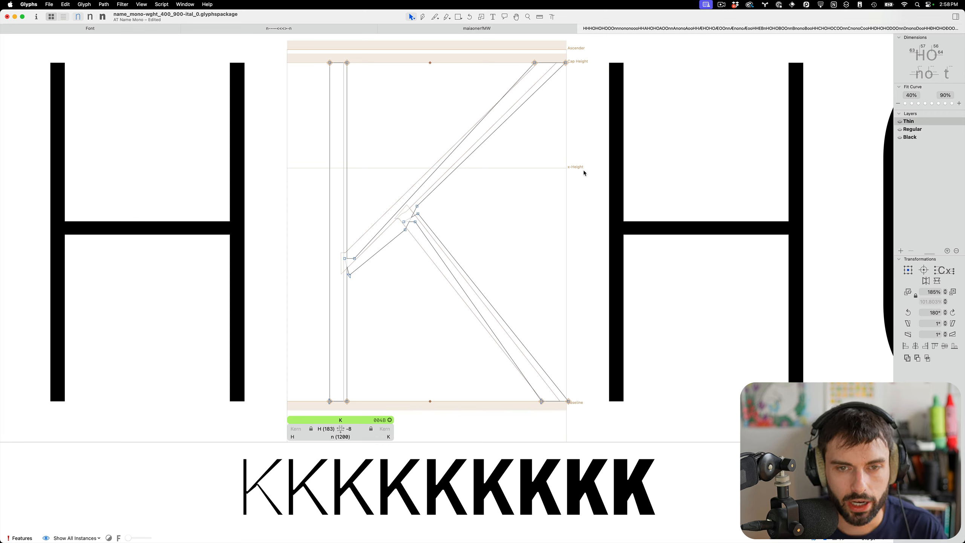
{"action": "scroll", "coordinate": [544, 214], "scroll_direction": "right", "scroll_amount": 1}
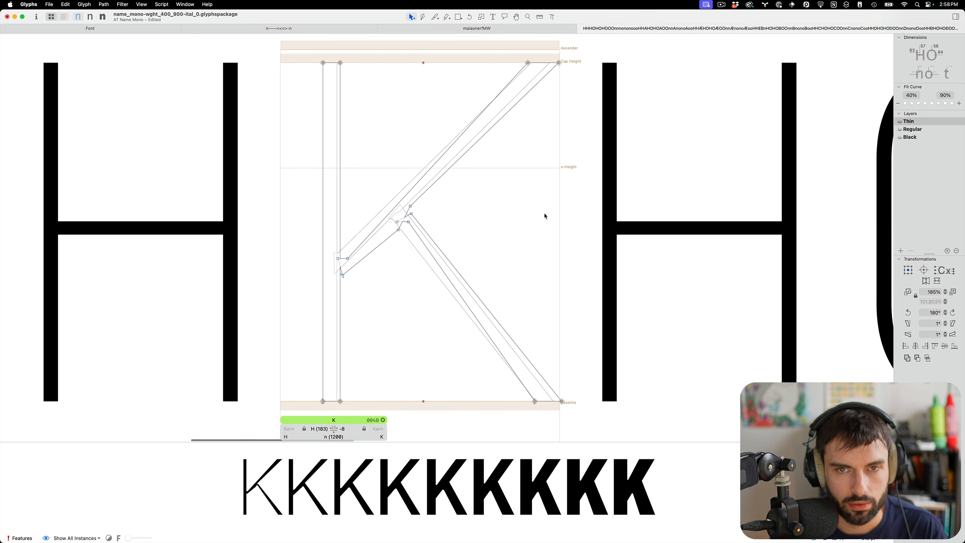
Step: Compare the K's two layers, replace the foreground with the 989-unit-wide background outline, and clear the background
{"action": "key", "text": "super+b"}
{"action": "key", "text": "space"}
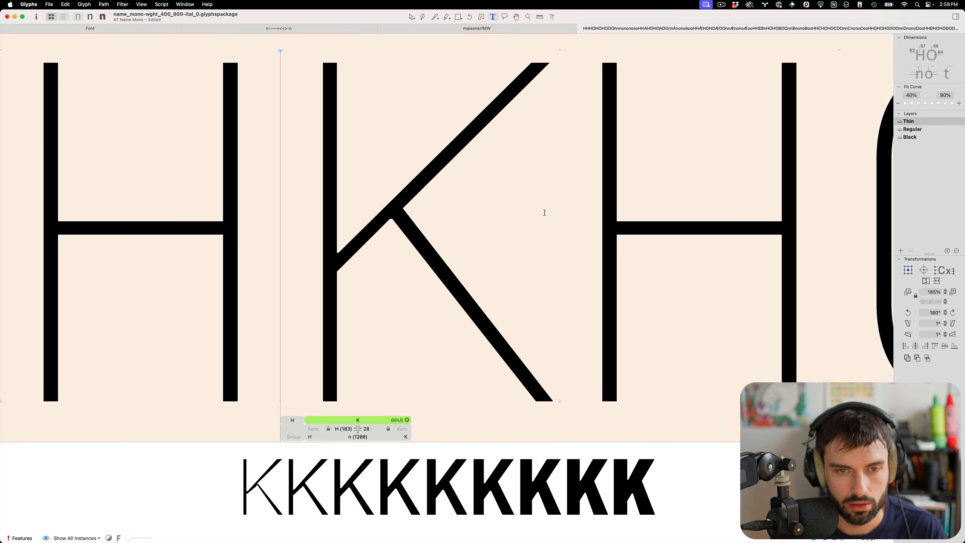
{"action": "key", "text": "super+shift+z"}
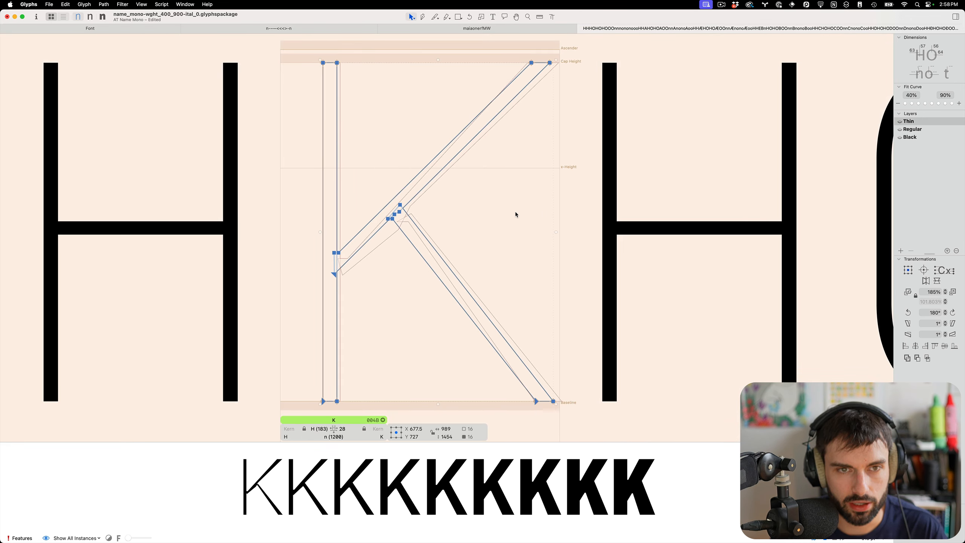
{"action": "key", "text": "super+z"}
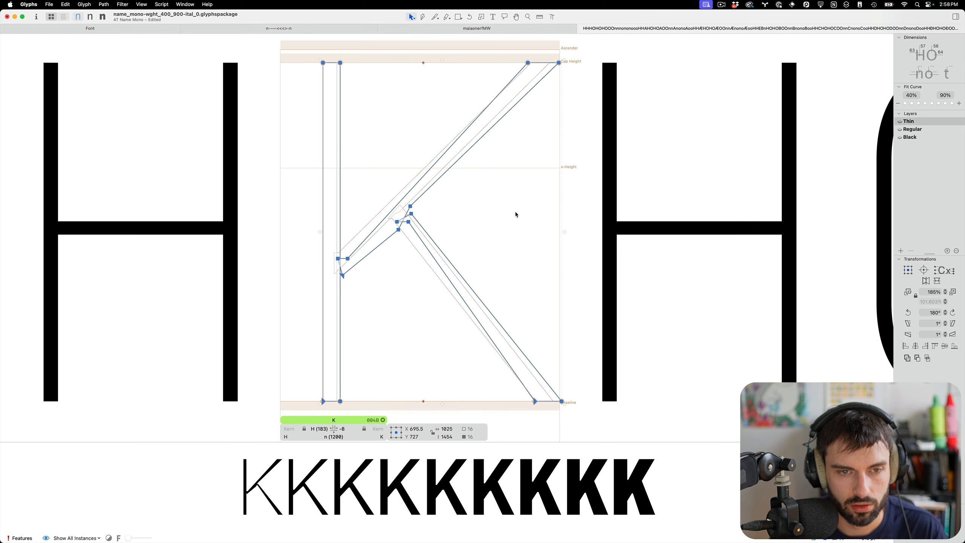
{"action": "key", "text": "space"}
{"action": "key", "text": "super+b"}
{"action": "right_click", "coordinate": [469, 216]}
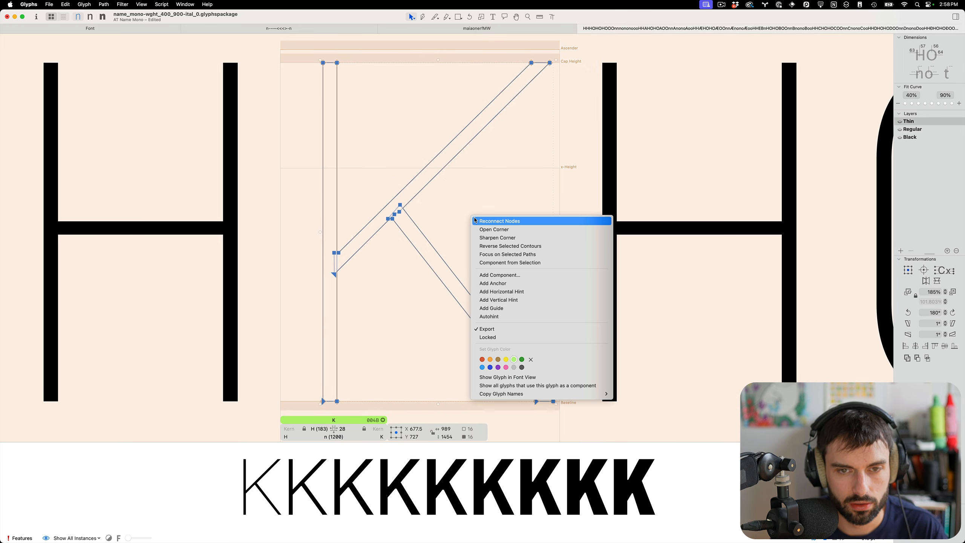
{"action": "left_click", "coordinate": [455, 202]}
{"action": "key", "text": "super+c"}
{"action": "left_click", "coordinate": [454, 203]}
Step: Add an H component to the K's background layer as a reference and return to the foreground layer
{"action": "right_click", "coordinate": [455, 203]}
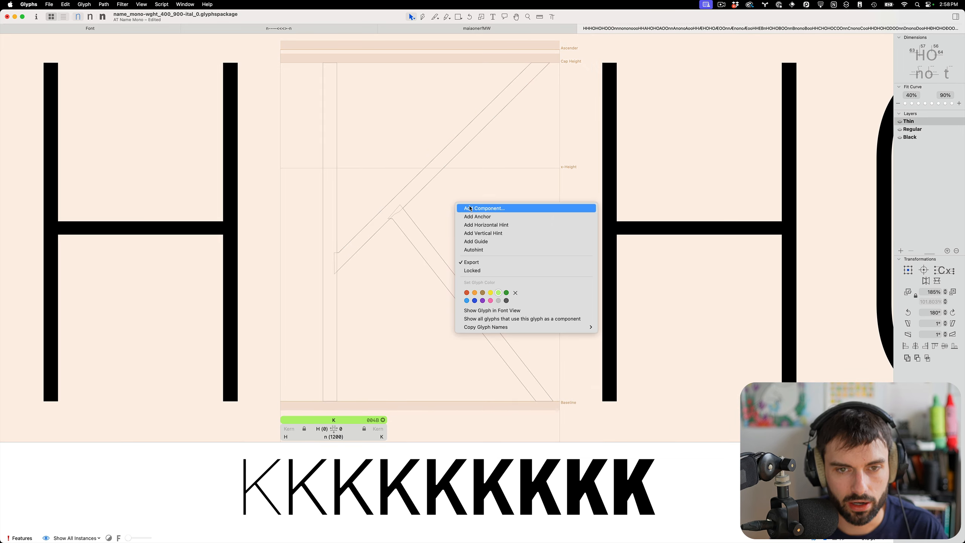
{"action": "left_click", "coordinate": [468, 208]}
{"action": "type", "text": "H"}
{"action": "key", "text": "Return"}
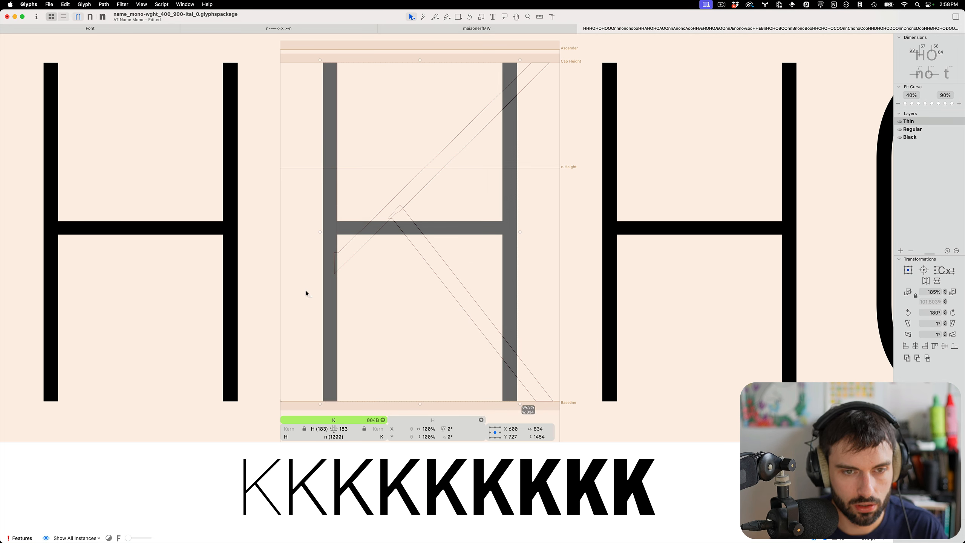
{"action": "scroll", "coordinate": [282, 310], "scroll_direction": "up", "scroll_amount": 5}
{"action": "left_click", "coordinate": [486, 287]}
{"action": "key", "text": "super+b"}
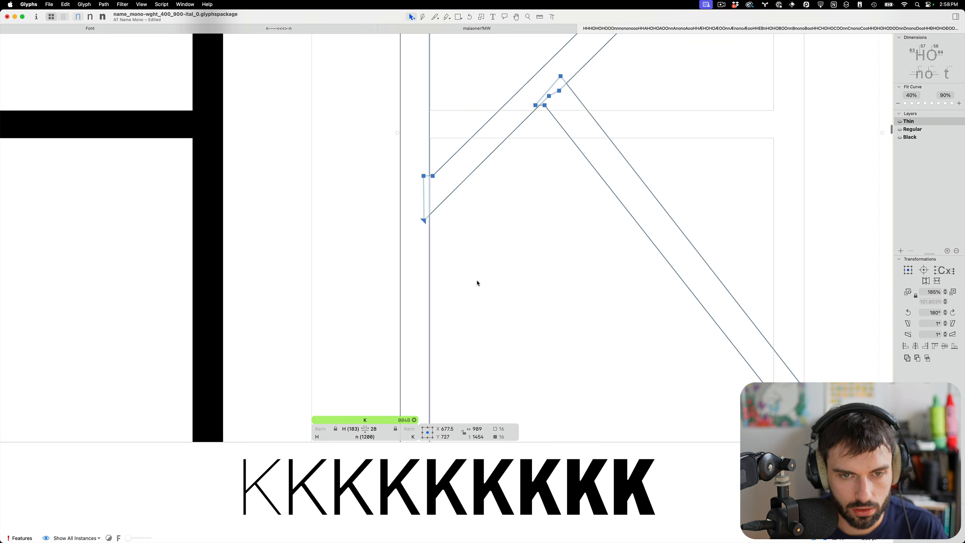
Step: Move the K's right stem edge and adjoining joint nodes slightly right, centring them at X 242.5, and save the font
{"action": "left_click", "coordinate": [477, 280]}
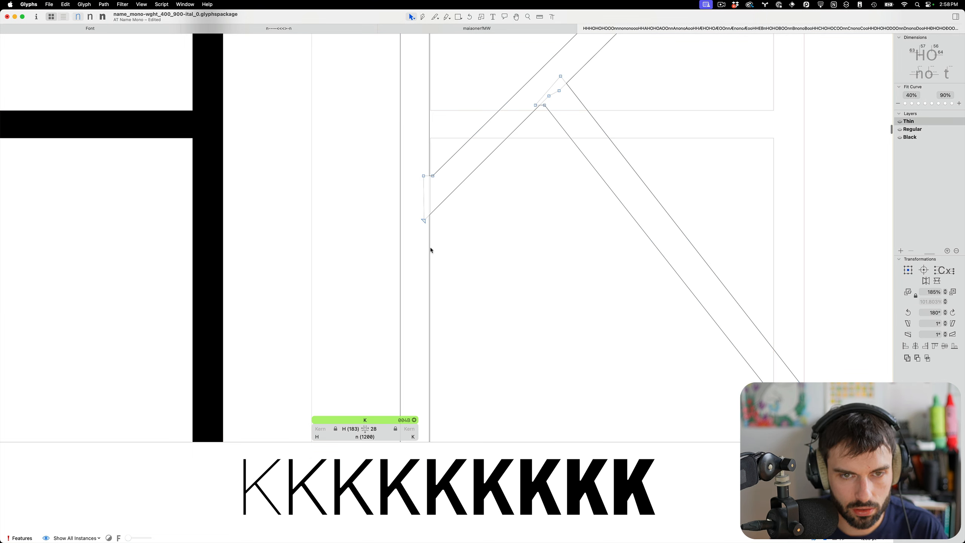
{"action": "left_click_drag", "start_coordinate": [430, 249], "coordinate": [311, 86]}
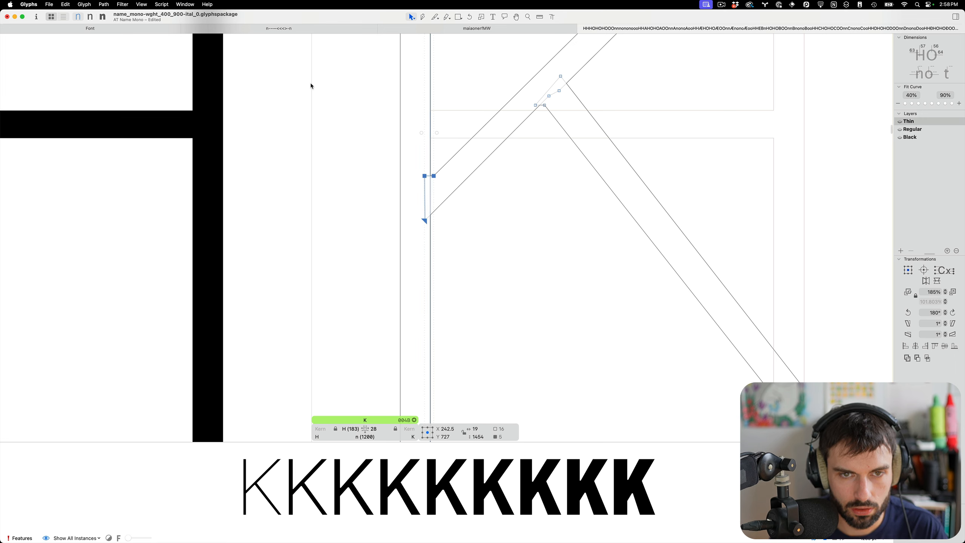
{"action": "key", "text": "super+minus"}
{"action": "key", "text": "super+minus"}
{"action": "key", "text": "t"}
{"action": "scroll", "coordinate": [487, 251], "scroll_direction": "up", "scroll_amount": 3}
{"action": "key", "text": "super+s"}
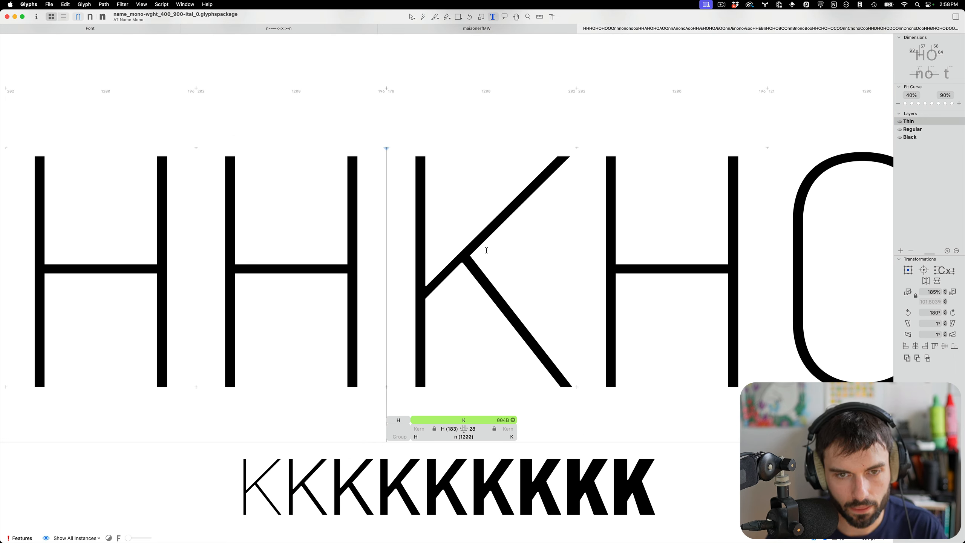
Step: Narrow the K's two diagonals together from the stem side, leaving a right sidebearing of 77 units
{"action": "key", "text": "Escape"}
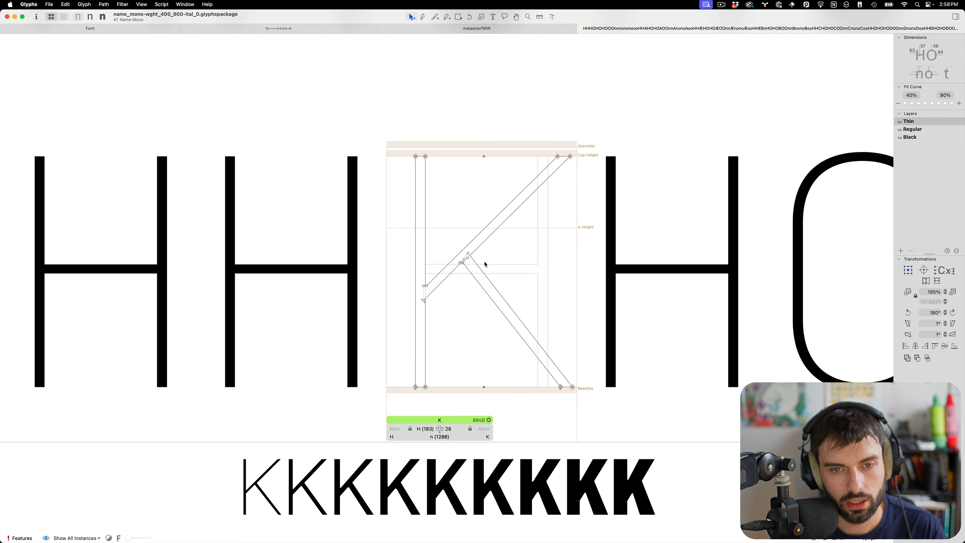
{"action": "double_click", "coordinate": [482, 265]}
{"action": "double_click", "coordinate": [492, 236], "text": "shift"}
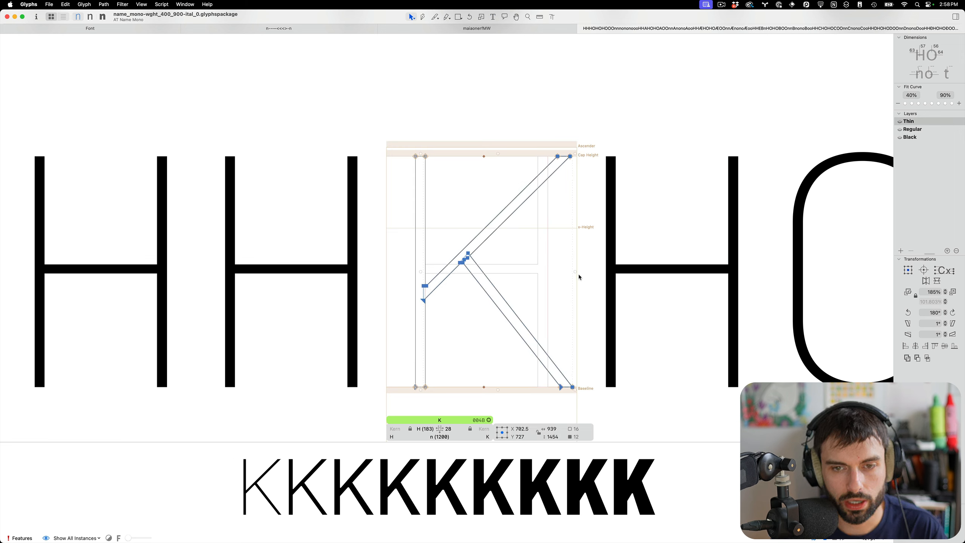
{"action": "left_click_drag", "start_coordinate": [576, 272], "coordinate": [559, 271]}
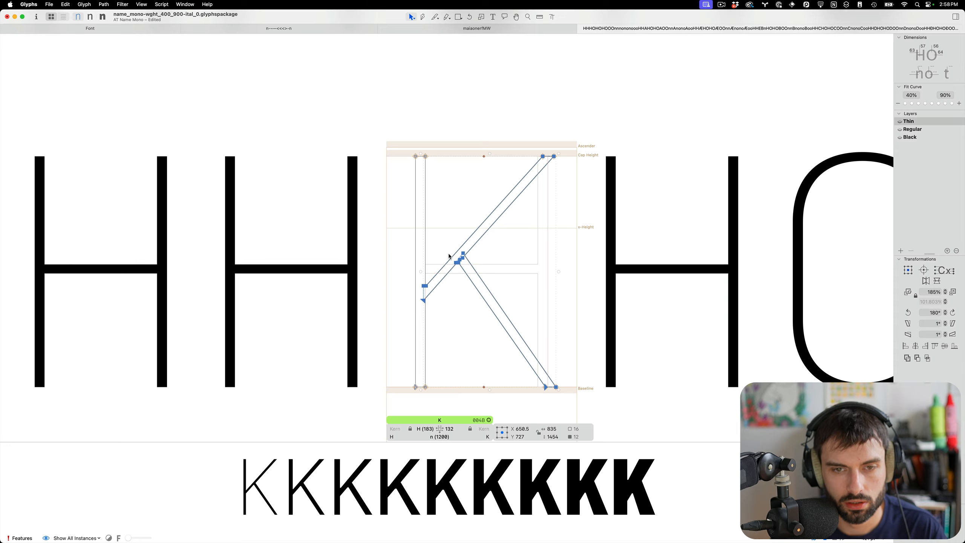
{"action": "scroll", "coordinate": [449, 257], "scroll_direction": "down", "scroll_amount": 5}
{"action": "scroll", "coordinate": [485, 286], "scroll_direction": "up", "scroll_amount": 2}
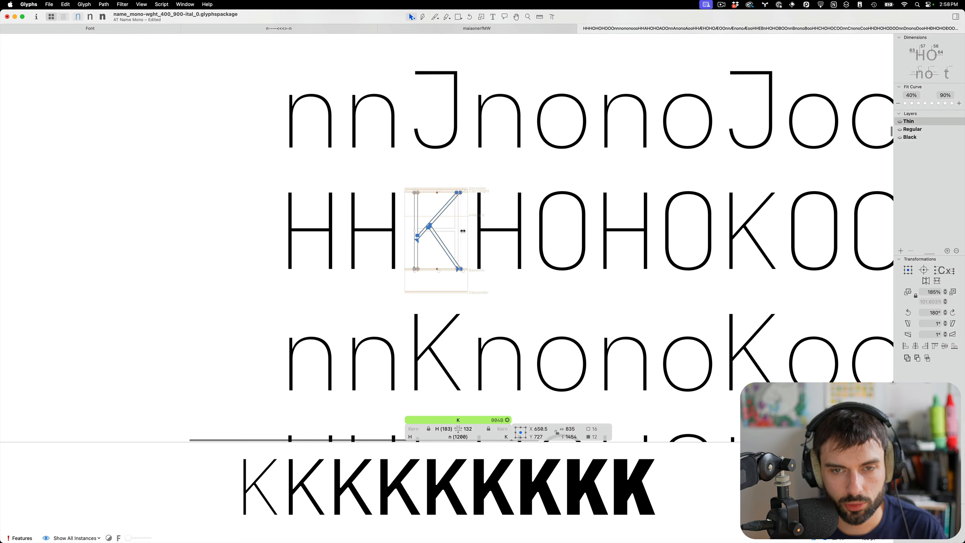
{"action": "key", "text": "t"}
{"action": "scroll", "coordinate": [444, 220], "scroll_direction": "down", "scroll_amount": 1}
{"action": "scroll", "coordinate": [444, 220], "scroll_direction": "down", "scroll_amount": 1}
{"action": "scroll", "coordinate": [443, 222], "scroll_direction": "up", "scroll_amount": 5}
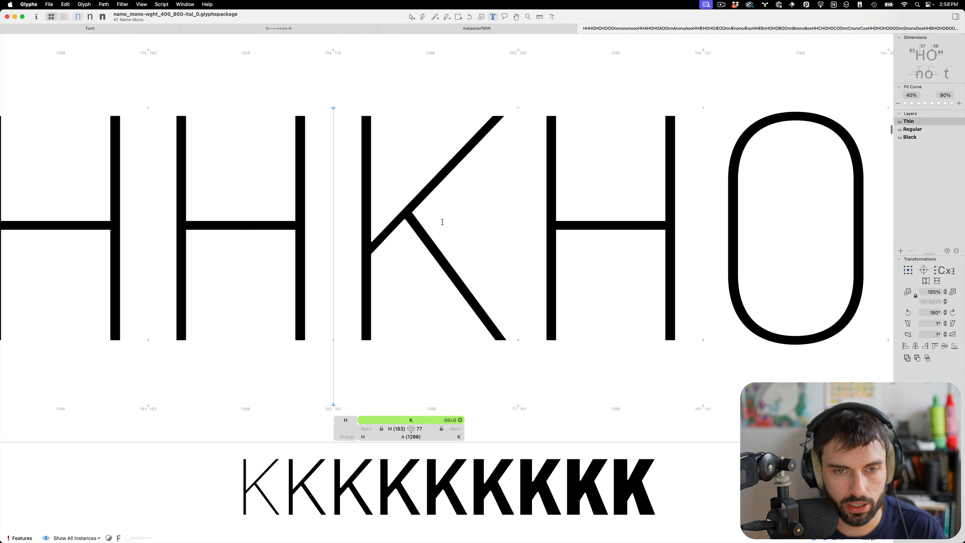
{"action": "scroll", "coordinate": [443, 222], "scroll_direction": "up", "scroll_amount": 3}
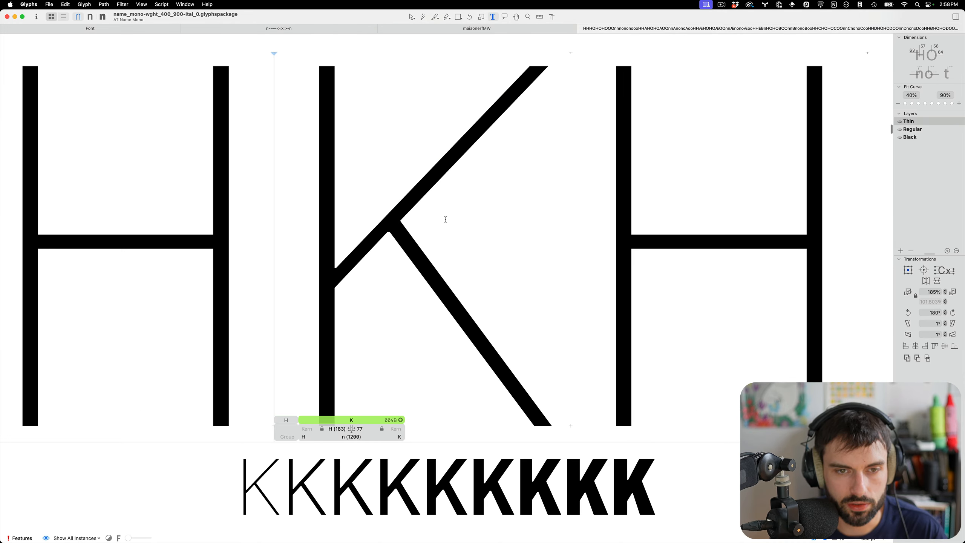
{"action": "scroll", "coordinate": [445, 219], "scroll_direction": "down", "scroll_amount": 3}
{"action": "scroll", "coordinate": [444, 220], "scroll_direction": "up", "scroll_amount": 2}
Step: Move the inner baseline node of the K's leg left to X 1047, set the arm's inner top node at X 1035, and save
{"action": "key", "text": "Escape"}
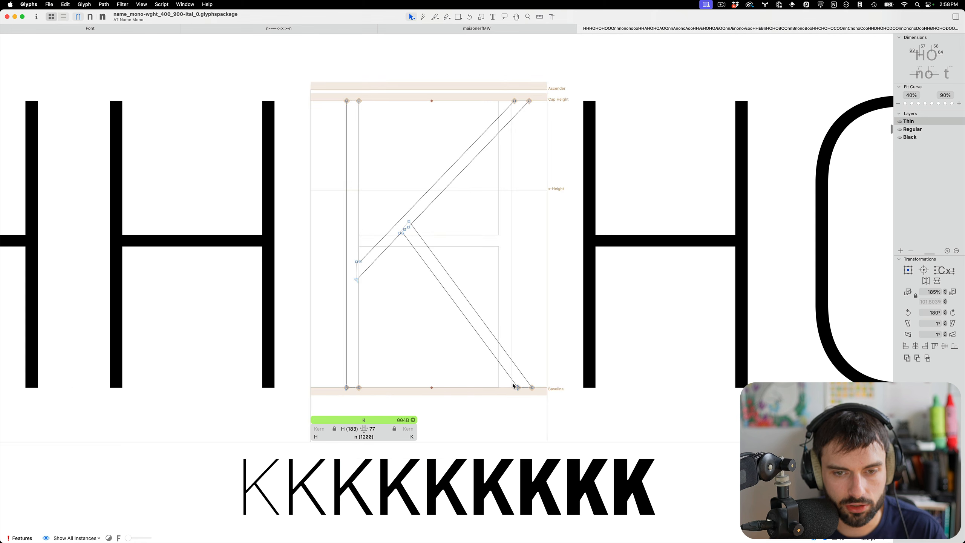
{"action": "left_click", "coordinate": [518, 388]}
{"action": "scroll", "coordinate": [540, 390], "scroll_direction": "right", "scroll_amount": 1}
{"action": "key", "text": "s"}
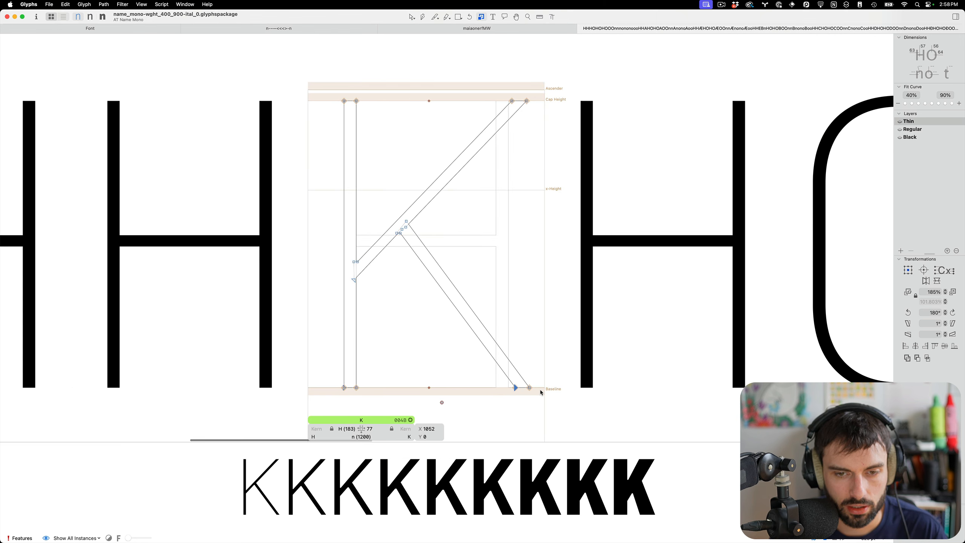
{"action": "key", "text": "v"}
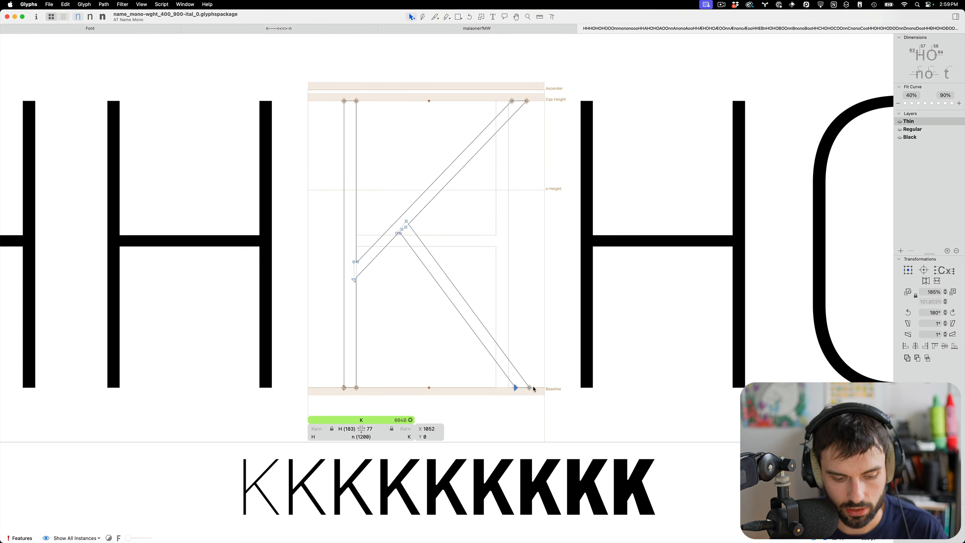
{"action": "key", "text": "Left"}
{"action": "key", "text": "Left"}
{"action": "key", "text": "Left"}
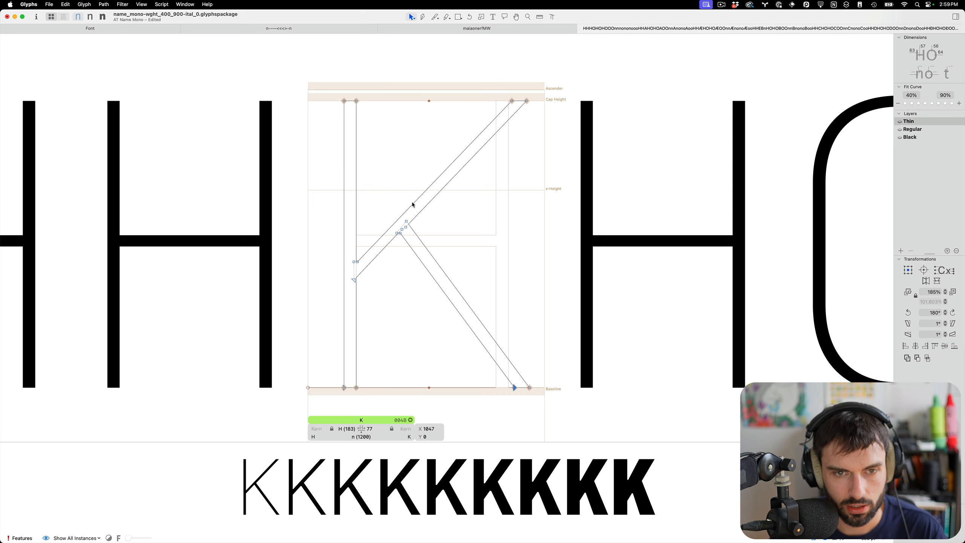
{"action": "left_click", "coordinate": [402, 222]}
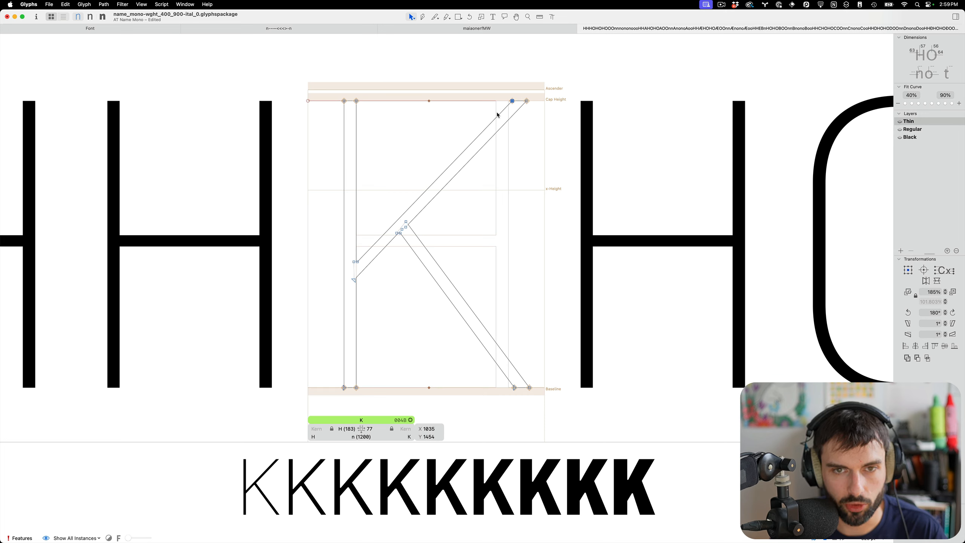
{"action": "key", "text": "t"}
{"action": "scroll", "coordinate": [494, 143], "scroll_direction": "down", "scroll_amount": 5}
{"action": "key", "text": "super+s"}
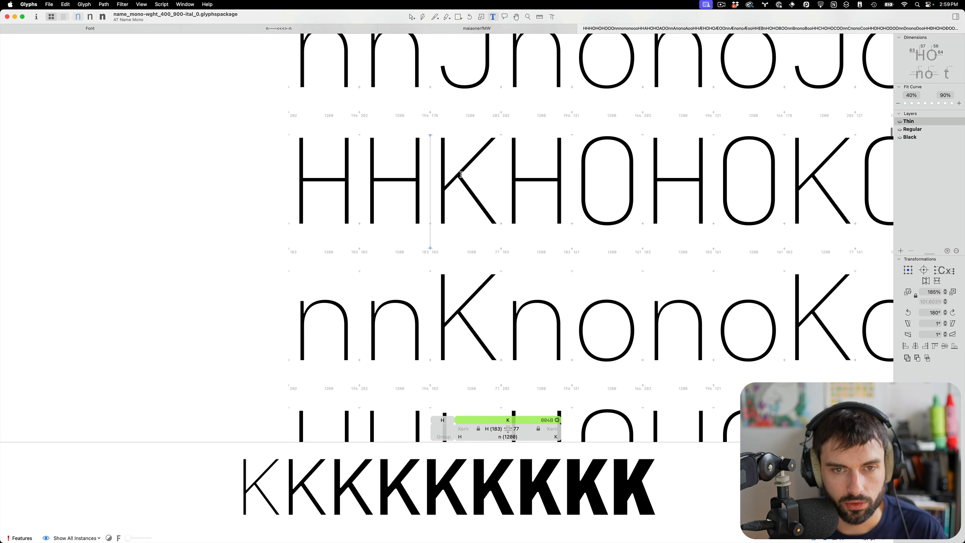
Step: Examine the K's stem joint and upper arm terminal, and compare its width and weight with the neighbouring capitals and lowercase letters
{"action": "scroll", "coordinate": [460, 168], "scroll_direction": "up", "scroll_amount": 5}
{"action": "key", "text": "Escape"}
{"action": "scroll", "coordinate": [437, 209], "scroll_direction": "up", "scroll_amount": 5}
{"action": "left_click_drag", "start_coordinate": [347, 272], "coordinate": [314, 237]}
{"action": "scroll", "coordinate": [278, 218], "scroll_direction": "right", "scroll_amount": 2}
{"action": "key", "text": "t"}
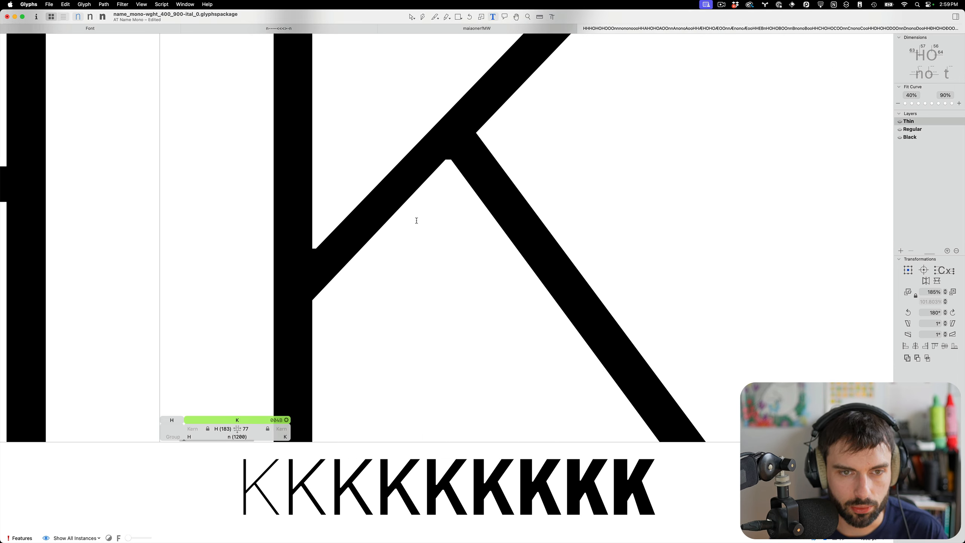
{"action": "scroll", "coordinate": [405, 215], "scroll_direction": "down", "scroll_amount": 5}
{"action": "key", "text": "Escape"}
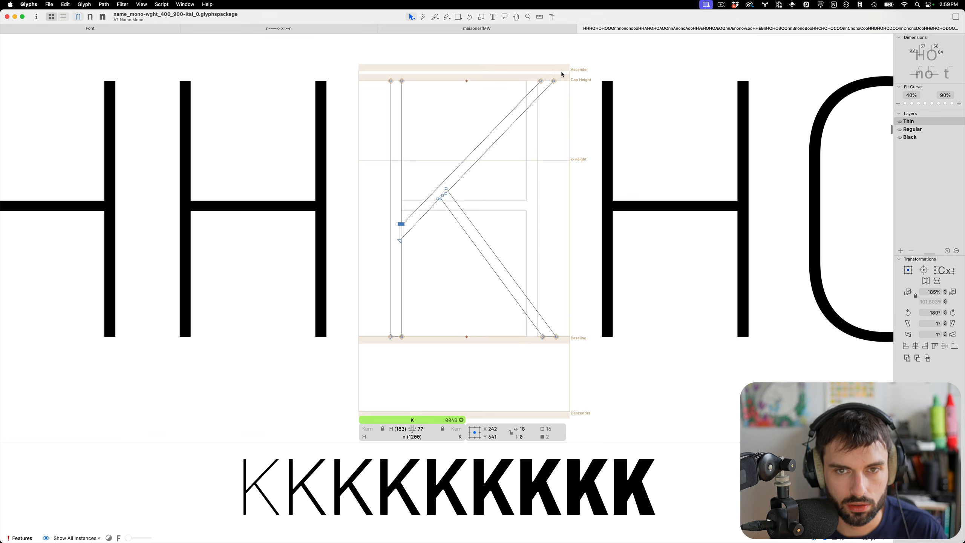
{"action": "left_click_drag", "start_coordinate": [561, 76], "coordinate": [544, 95]}
{"action": "key", "text": "t"}
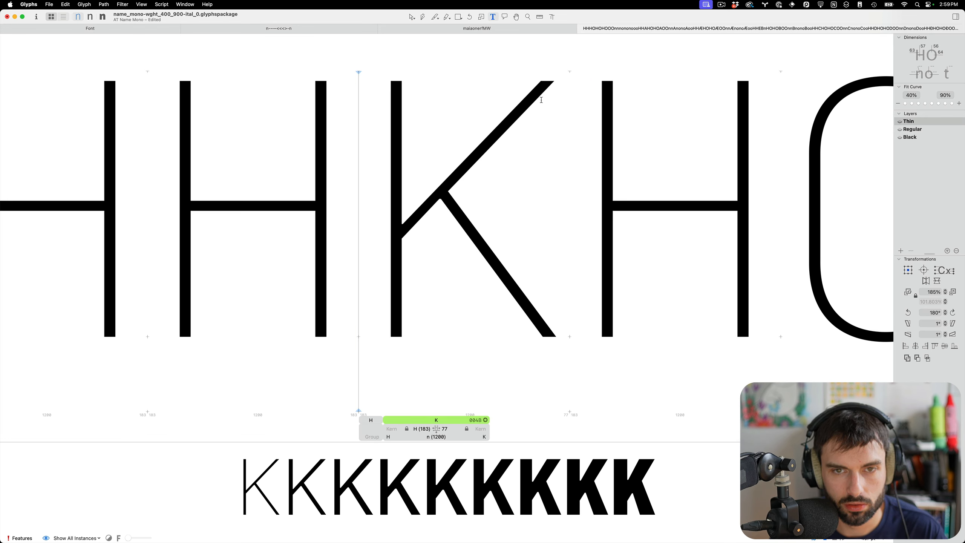
{"action": "scroll", "coordinate": [498, 144], "scroll_direction": "down", "scroll_amount": 5}
{"action": "scroll", "coordinate": [498, 143], "scroll_direction": "down", "scroll_amount": 4}
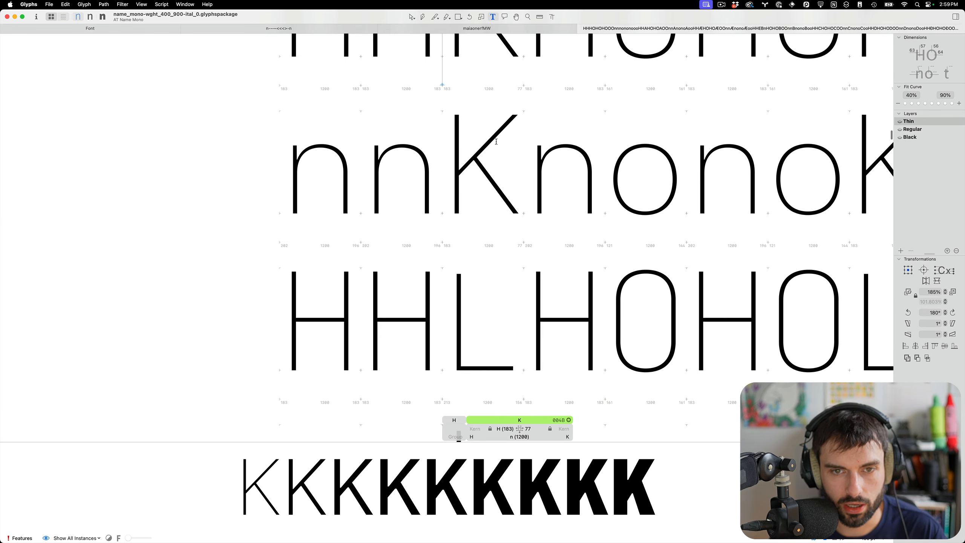
{"action": "scroll", "coordinate": [497, 141], "scroll_direction": "up", "scroll_amount": 5}
{"action": "scroll", "coordinate": [506, 242], "scroll_direction": "up", "scroll_amount": 5}
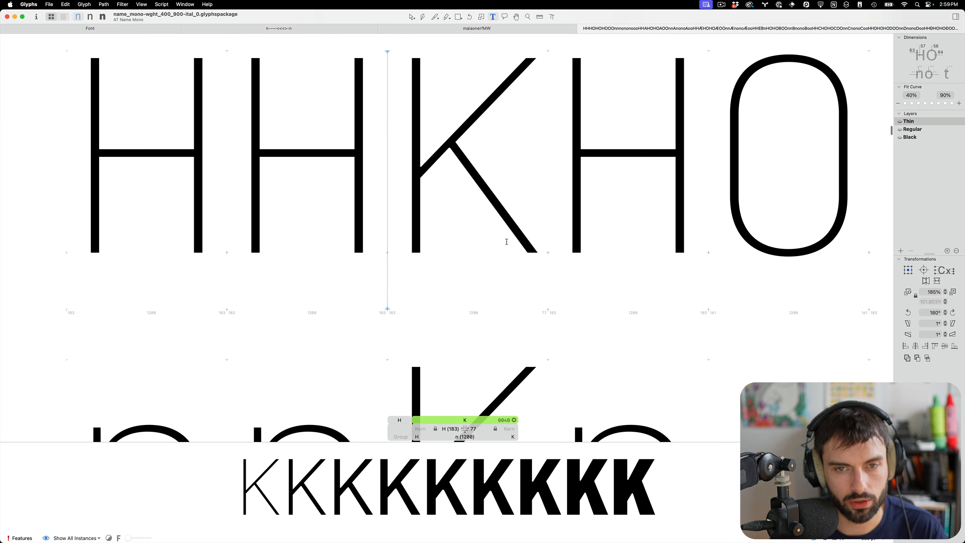
Step: Move the inner baseline node of the K's leg further left to X 1043 and save the font
{"action": "key", "text": "Escape"}
{"action": "left_click", "coordinate": [528, 253]}
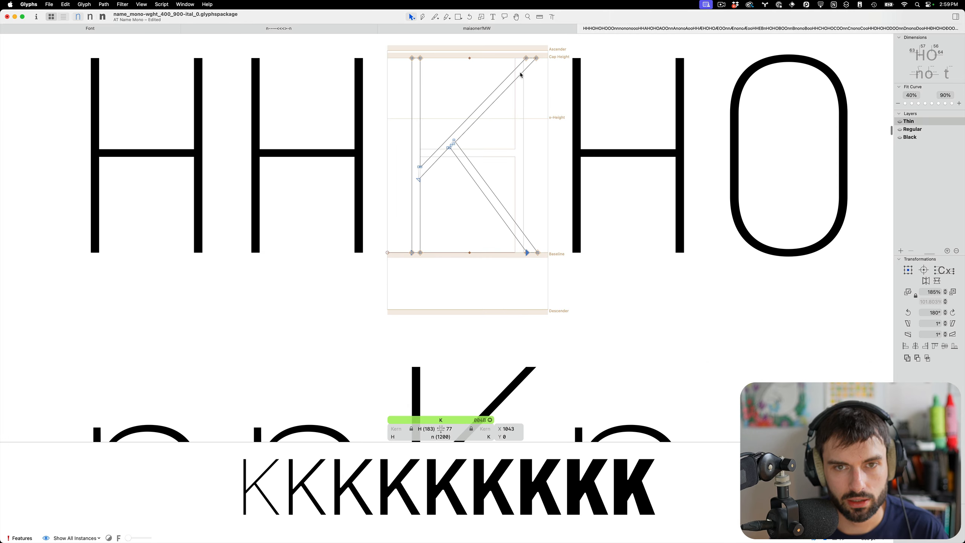
{"action": "key", "text": "t"}
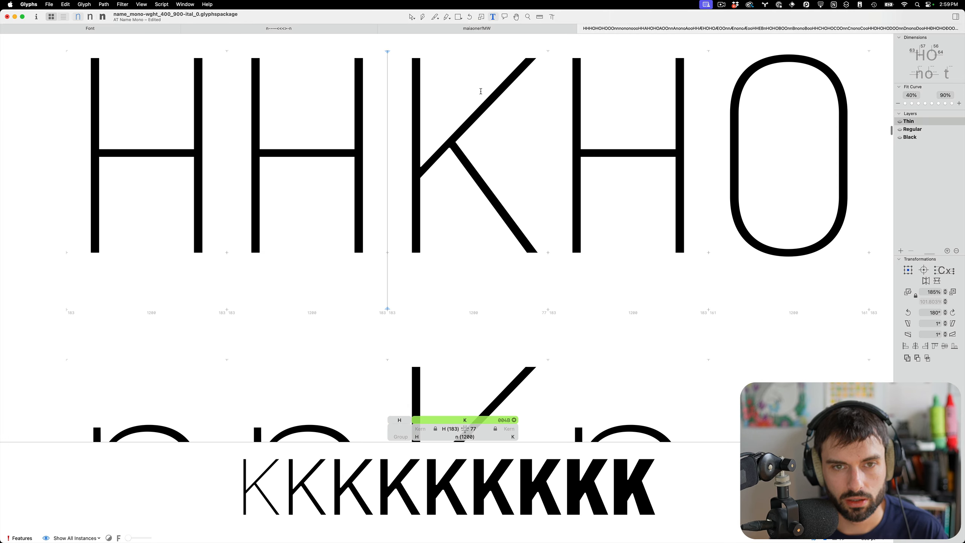
{"action": "scroll", "coordinate": [480, 93], "scroll_direction": "down", "scroll_amount": 5}
{"action": "key", "text": "super+s"}
{"action": "scroll", "coordinate": [479, 93], "scroll_direction": "down", "scroll_amount": 6}
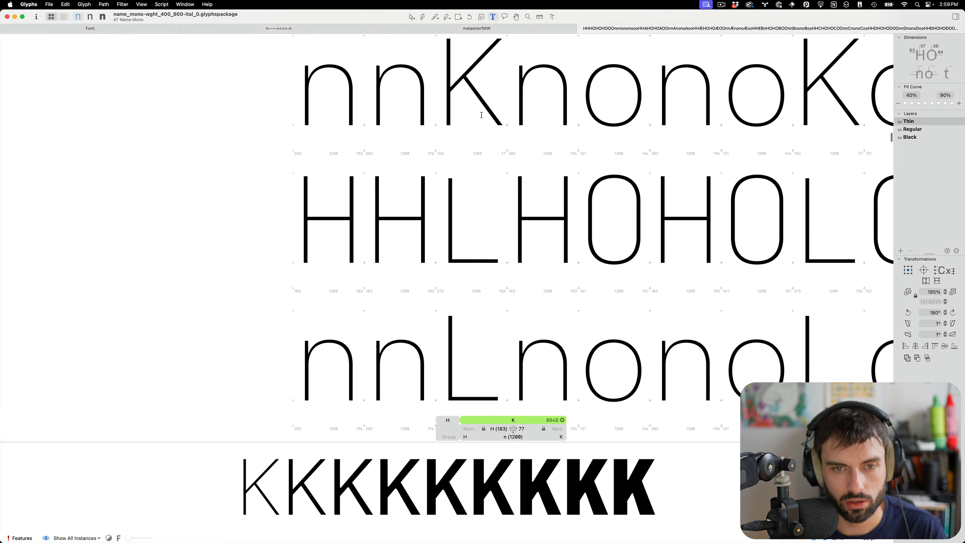
Step: Open the L for editing and select the two nodes at the top of its stem
{"action": "scroll", "coordinate": [482, 210], "scroll_direction": "up", "scroll_amount": 5}
{"action": "left_click", "coordinate": [413, 168]}
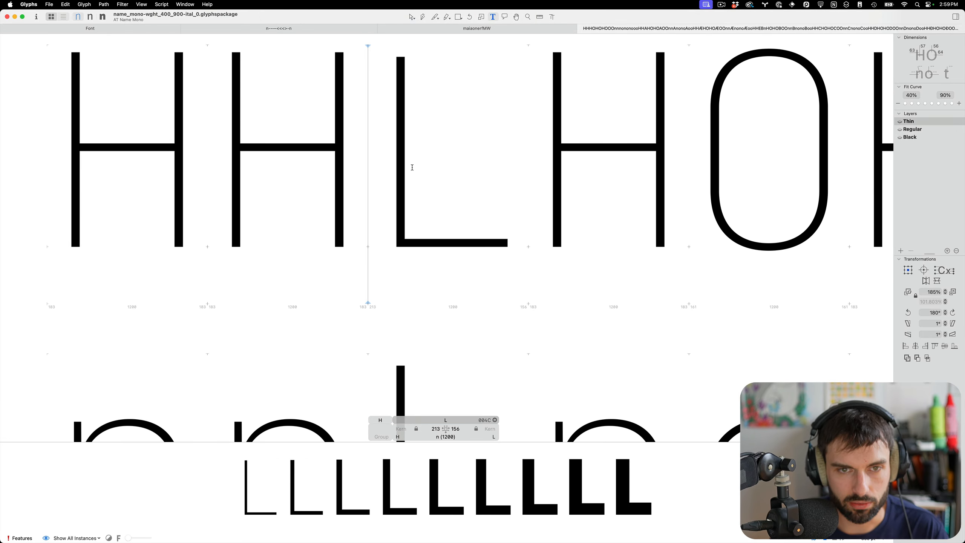
{"action": "key", "text": "Escape"}
{"action": "left_click_drag", "start_coordinate": [455, 86], "coordinate": [370, 44]}
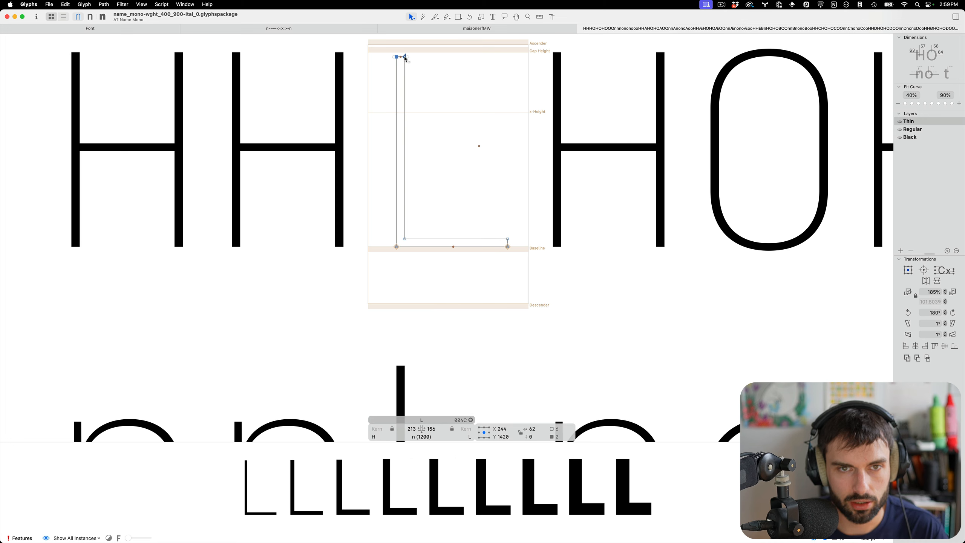